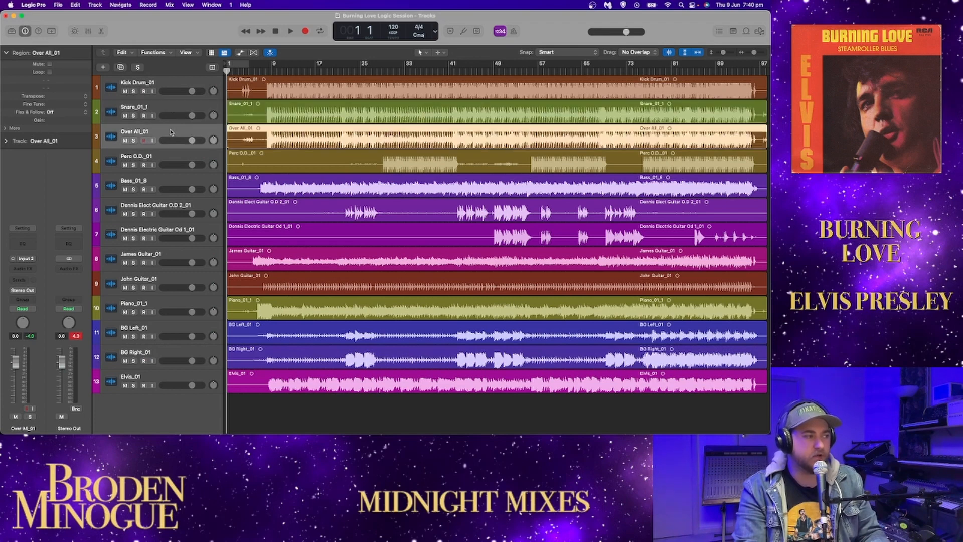
# Step: Reorder the electric guitar overdub tracks so that Od 1_01 sits above O.D 2_01
pyautogui.click(169, 156)
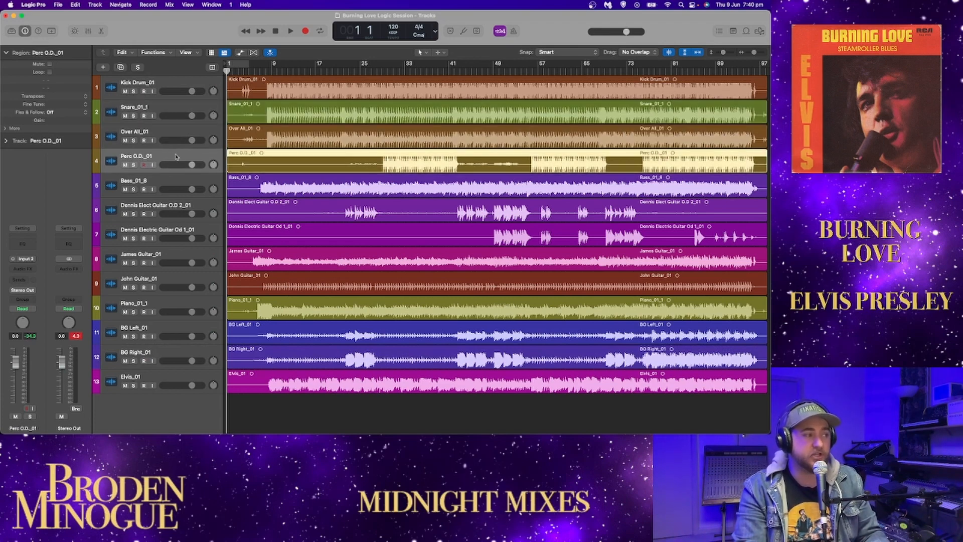
pyautogui.click(180, 181)
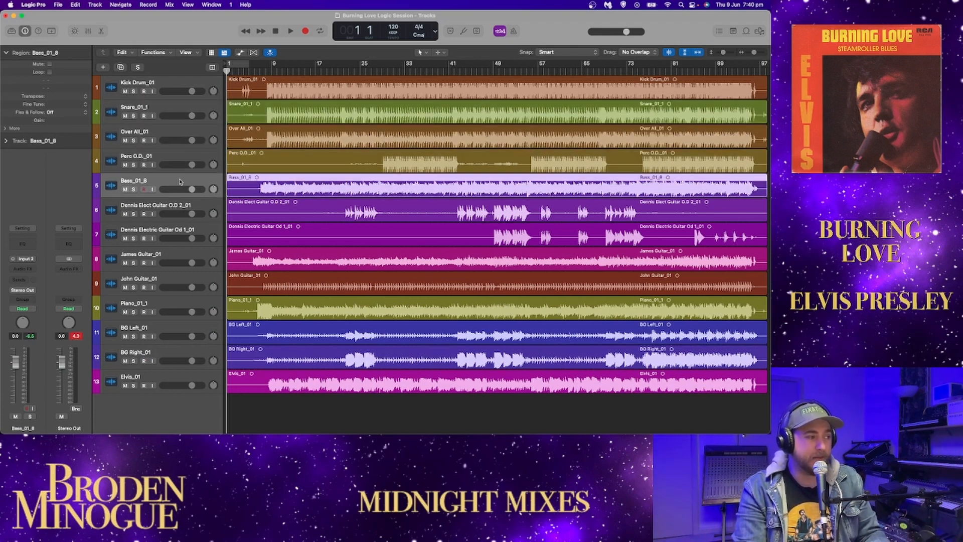
pyautogui.click(159, 209)
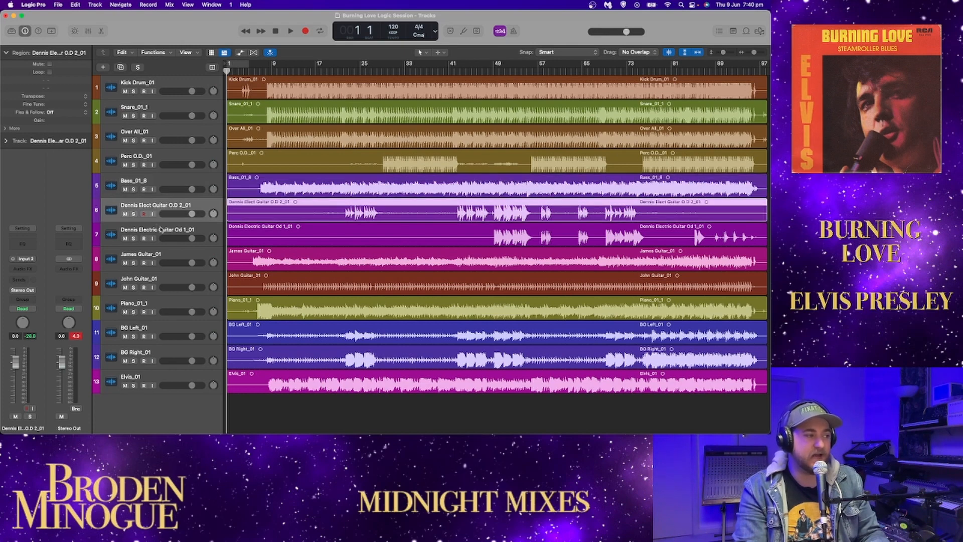
pyautogui.moveTo(161, 230); pyautogui.dragTo(162, 207)
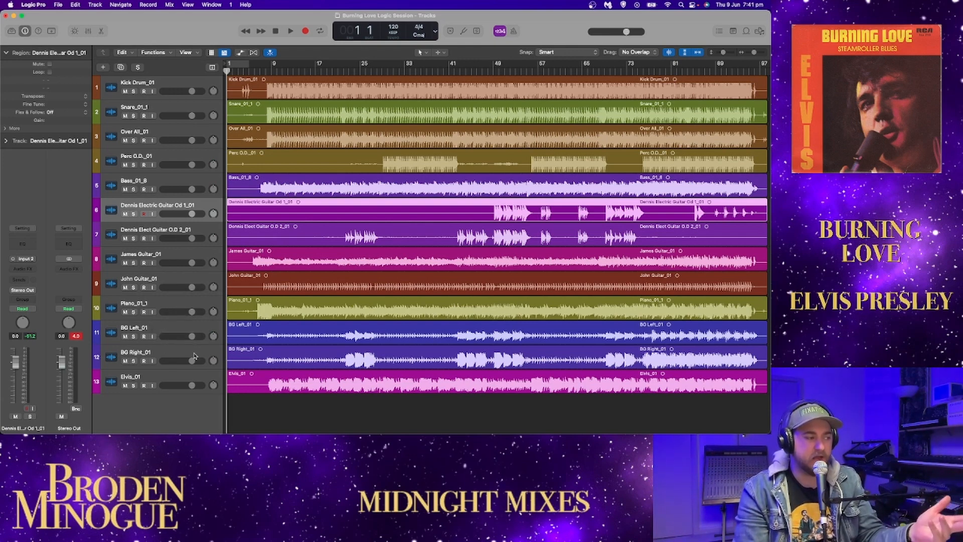
# Step: Select the Kick Drum_01 track and play the opening bars of the full mix from bar 1
pyautogui.click(172, 381)
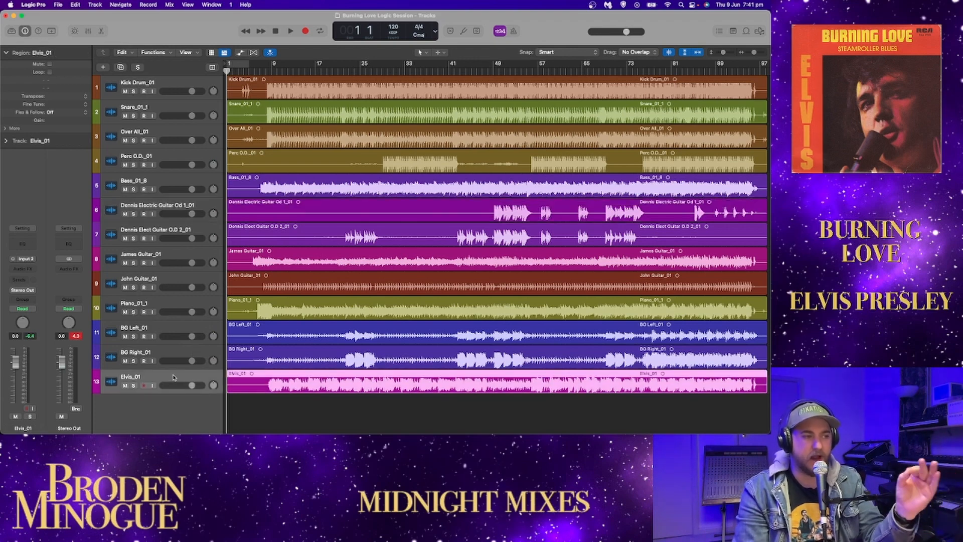
pyautogui.click(177, 93)
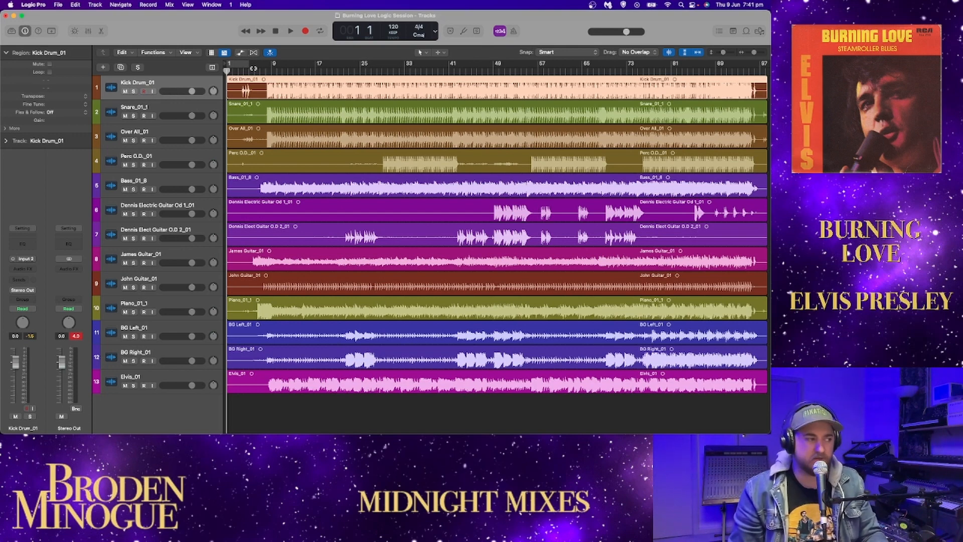
pyautogui.press('space')
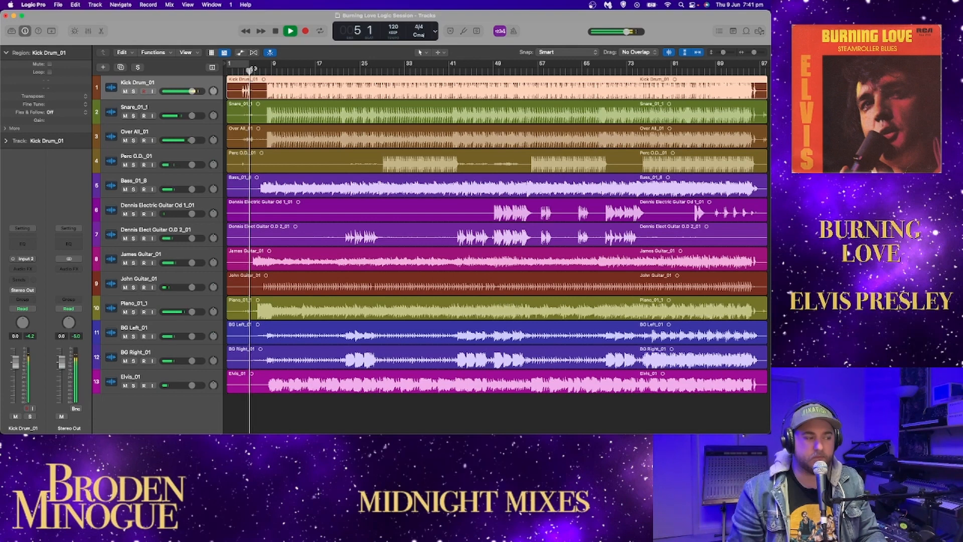
pyautogui.press('space')
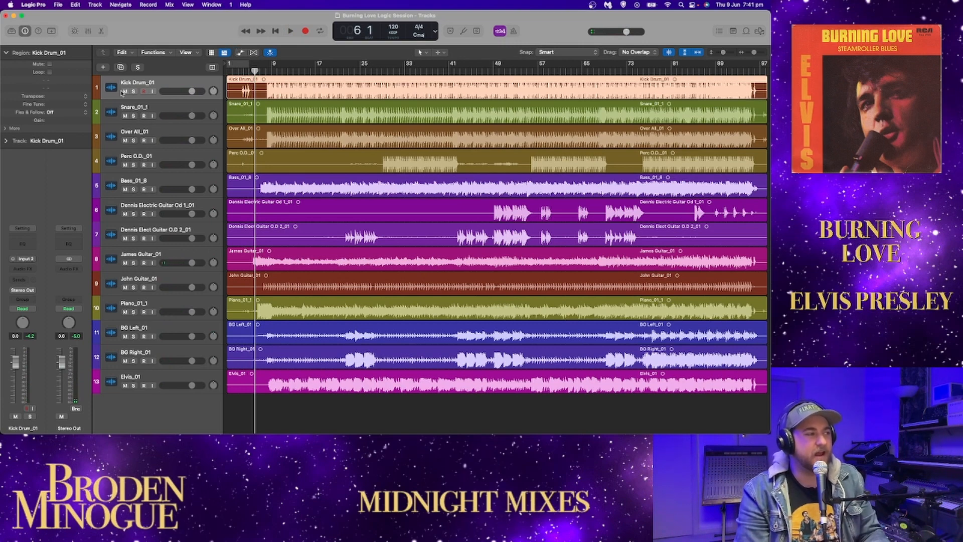
# Step: Solo the Kick Drum_01 track and play it from about bar 8
pyautogui.click(133, 91)
pyautogui.click(267, 72)
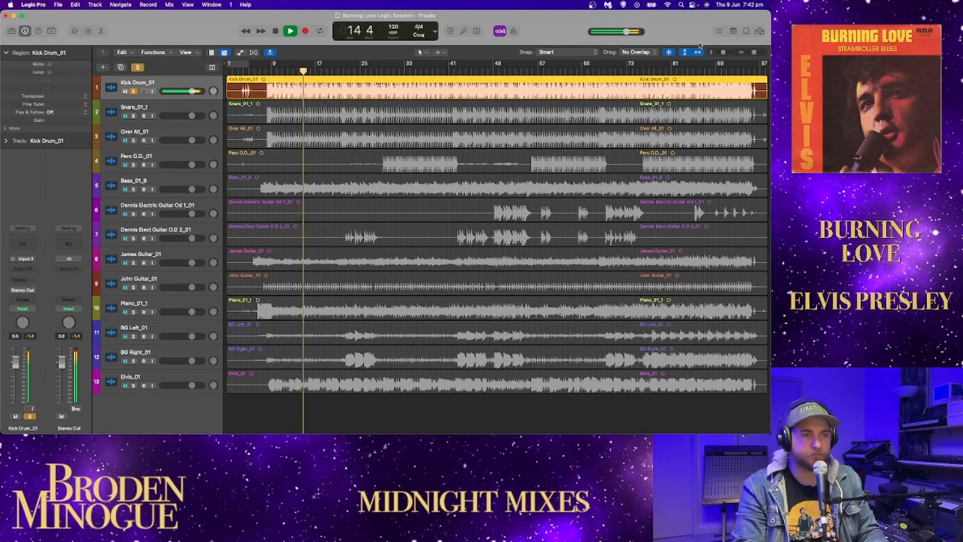
# Step: Enlarge the track heights with waveform zoom turned off, and inspect a single kick hit near bar 18 up close
pyautogui.moveTo(722, 53); pyautogui.dragTo(727, 53)
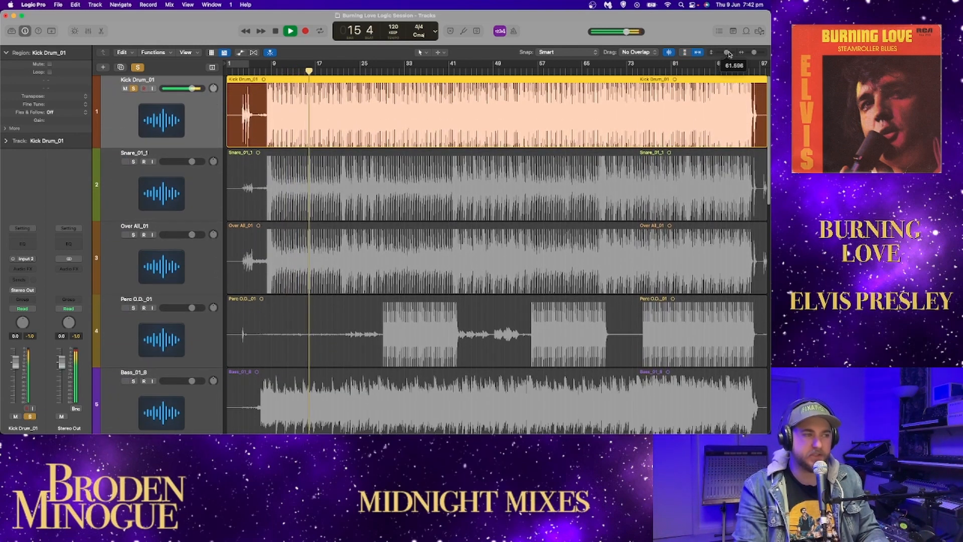
pyautogui.click(669, 53)
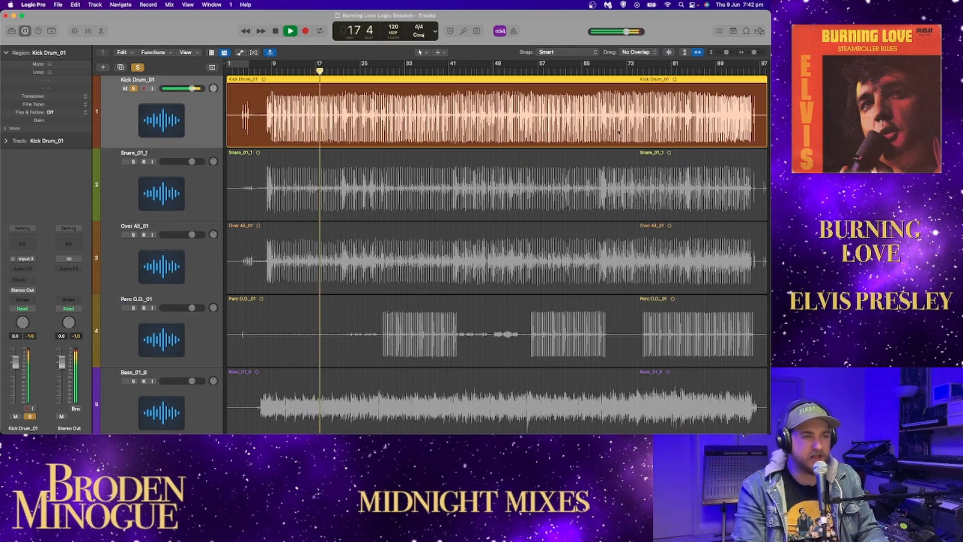
pyautogui.press('space')
pyautogui.moveTo(754, 54); pyautogui.dragTo(765, 55)
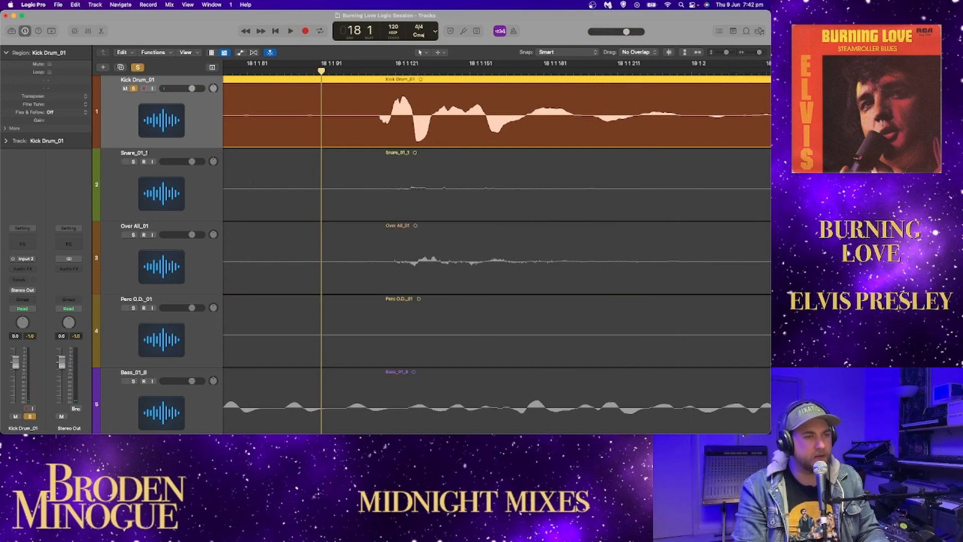
pyautogui.moveTo(758, 53); pyautogui.dragTo(738, 56)
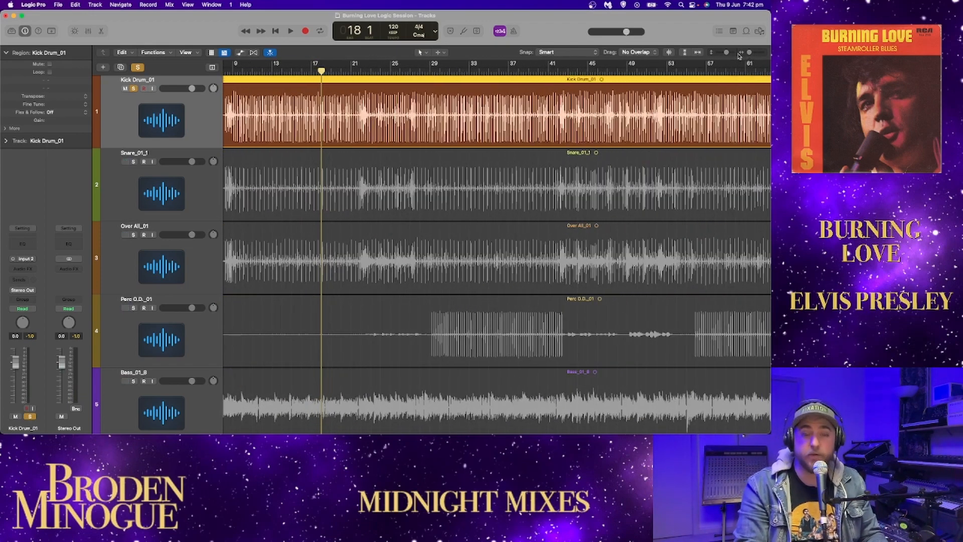
# Step: Insert a Channel EQ on Kick Drum_01 during playback and set its 2500 Hz band to 2340 Hz at -0.8 dB
pyautogui.press('space')
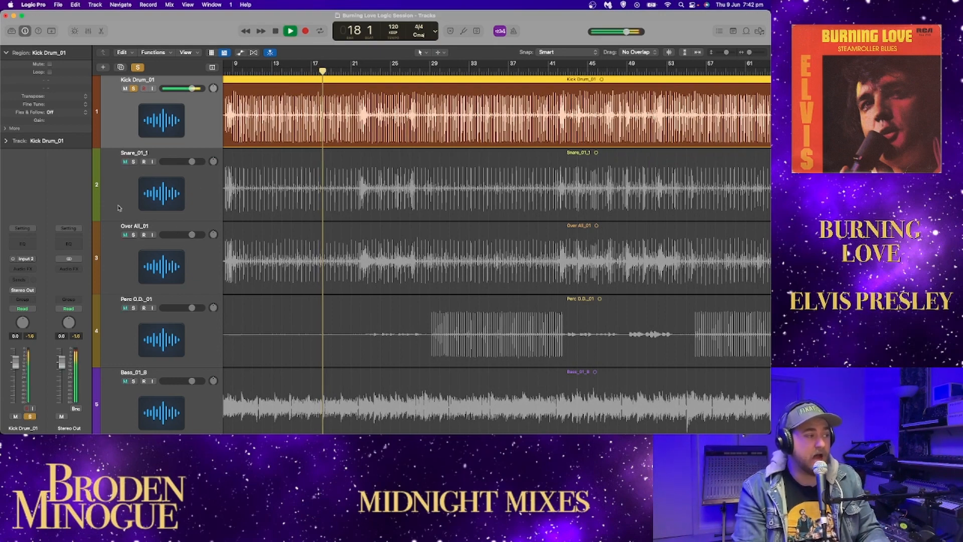
pyautogui.click(23, 240)
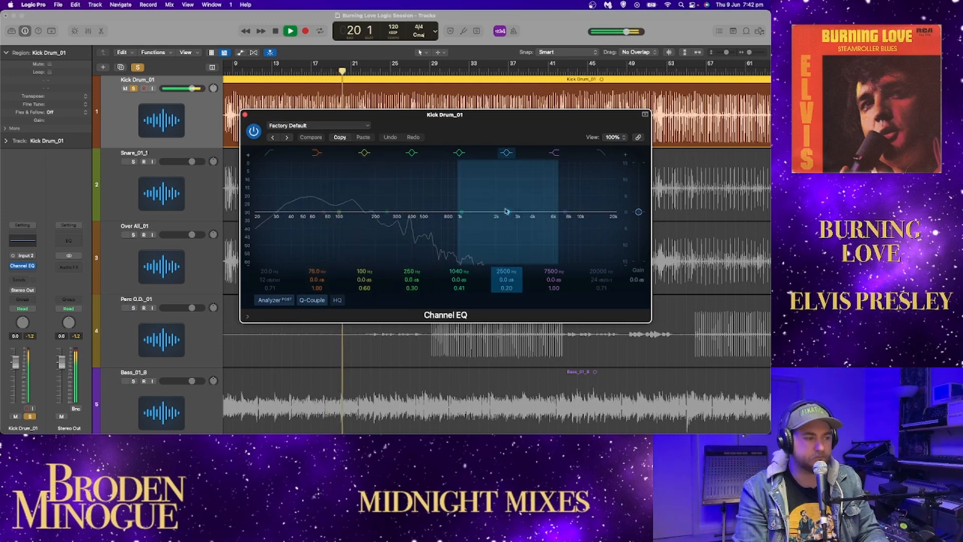
pyautogui.moveTo(507, 212)
pyautogui.mouseDown()
pyautogui.moveTo(519, 158)
pyautogui.moveTo(547, 151)
pyautogui.moveTo(482, 210)
pyautogui.moveTo(524, 121)
pyautogui.moveTo(497, 200)
pyautogui.moveTo(501, 255)
pyautogui.moveTo(501, 215)
pyautogui.mouseUp()
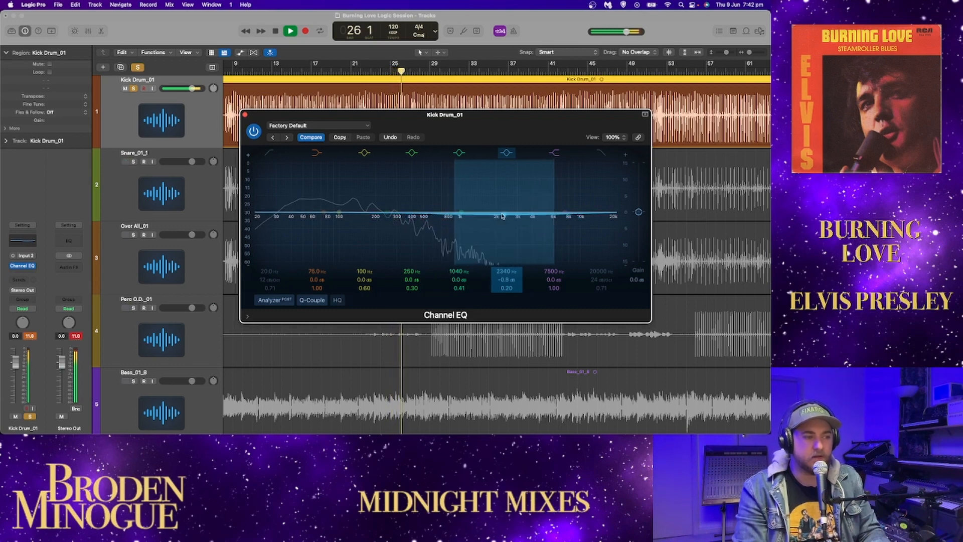
pyautogui.click(246, 115)
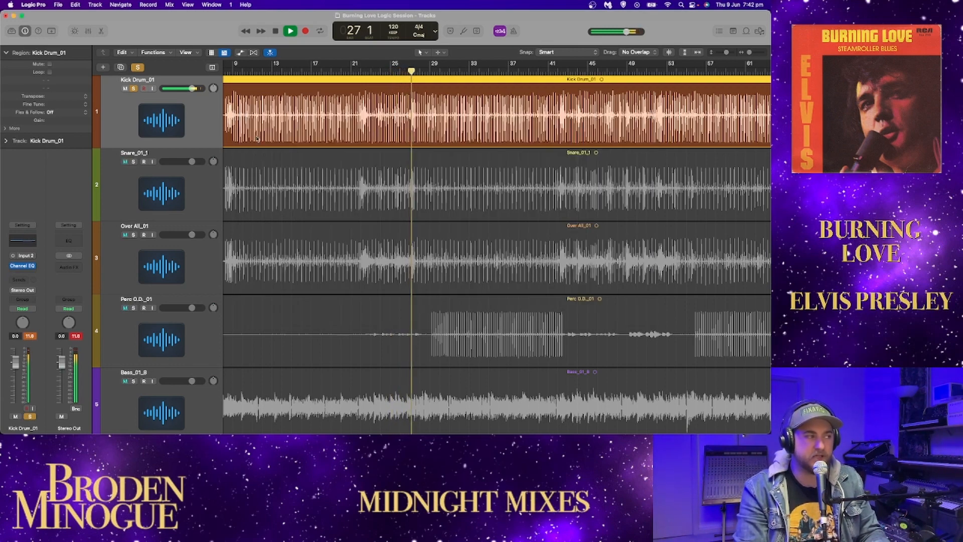
pyautogui.press('space')
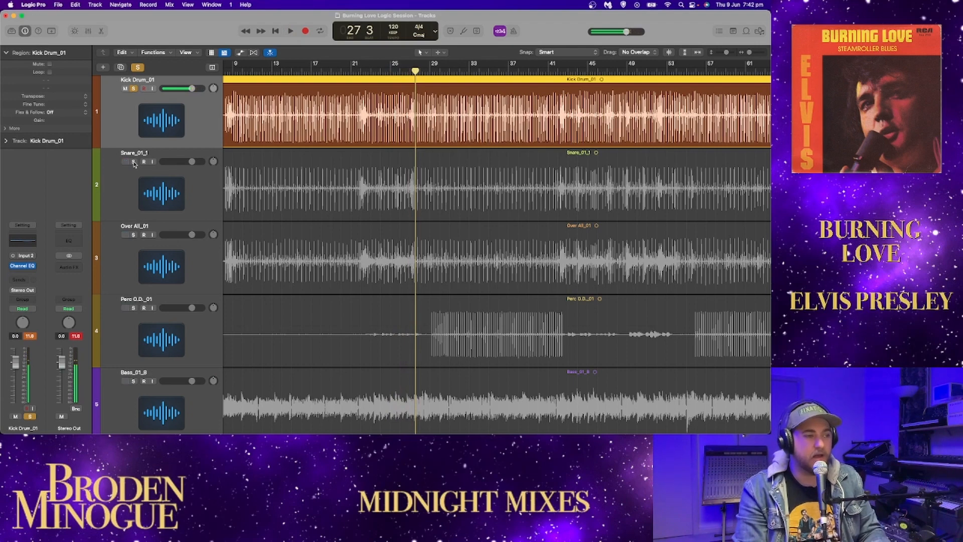
# Step: Solo Snare_01_1 instead of the kick drum and play it from bar 8
pyautogui.click(134, 162)
pyautogui.press('Return')
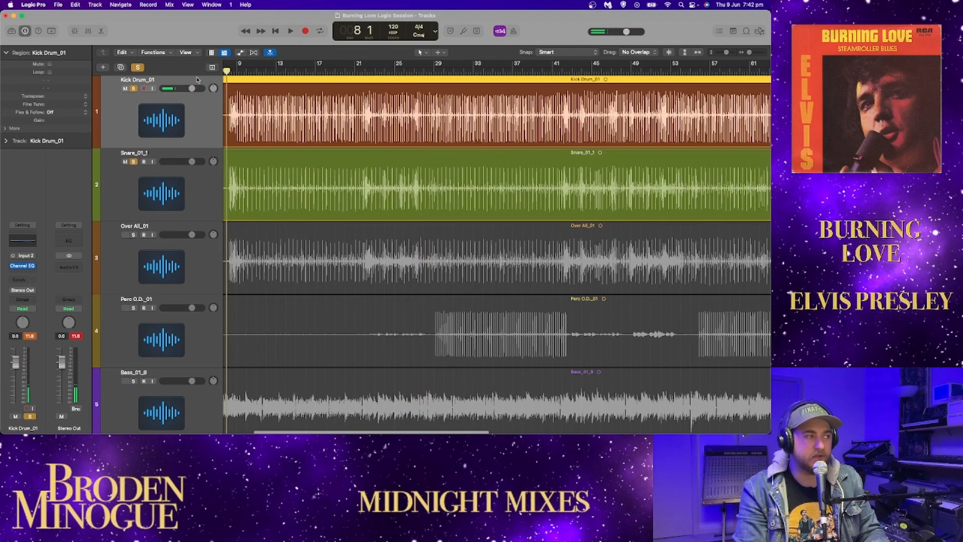
pyautogui.click(134, 89)
pyautogui.press('space')
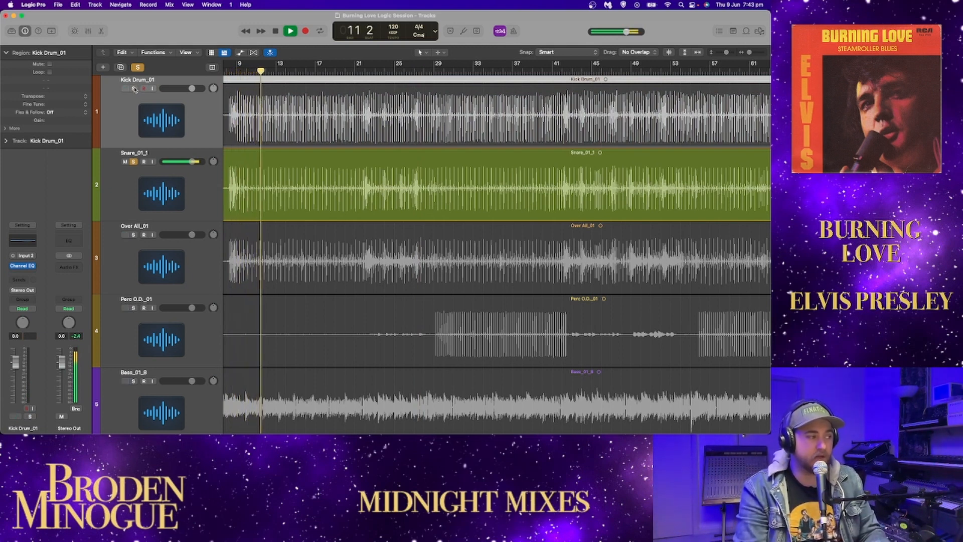
# Step: Insert a Channel EQ on Snare_01_1 with a low cut, and set its 2500 Hz band to 2580 Hz at -0.2 dB
pyautogui.click(204, 189)
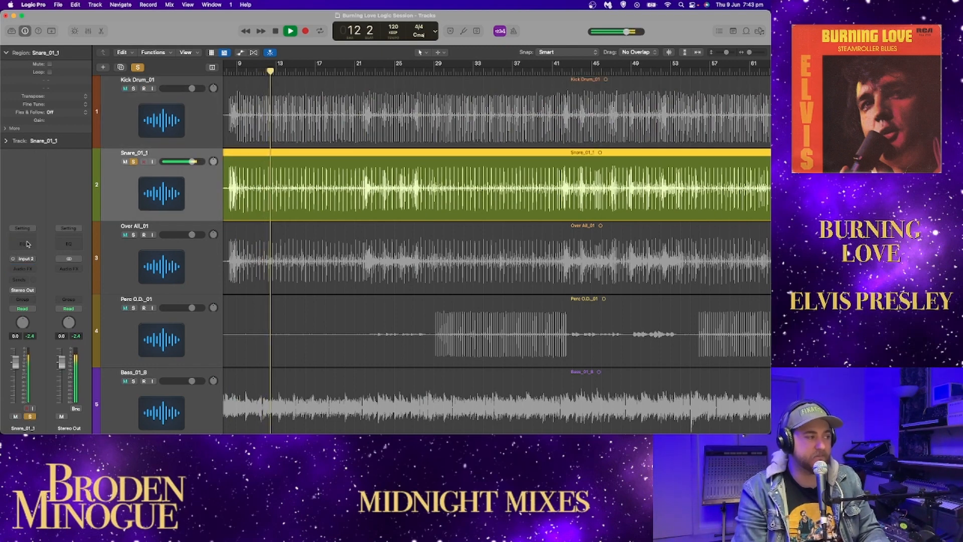
pyautogui.click(25, 243)
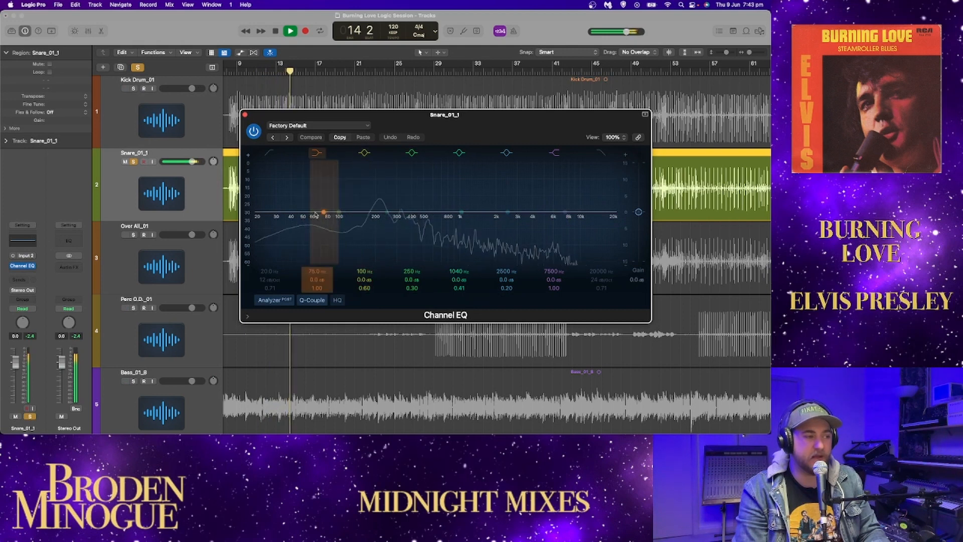
pyautogui.click(257, 224)
pyautogui.moveTo(258, 225); pyautogui.dragTo(347, 223)
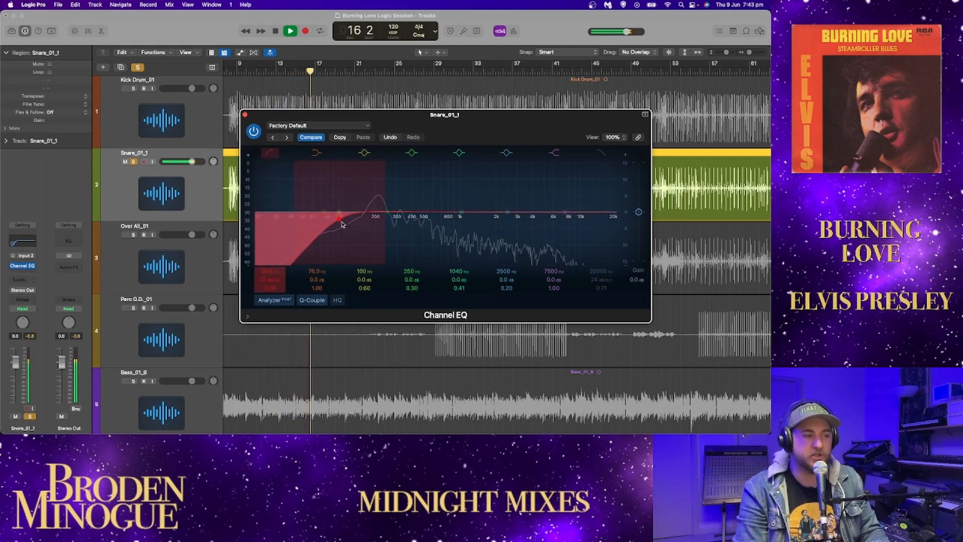
pyautogui.moveTo(507, 212)
pyautogui.mouseDown()
pyautogui.moveTo(515, 195)
pyautogui.moveTo(510, 213)
pyautogui.mouseUp()
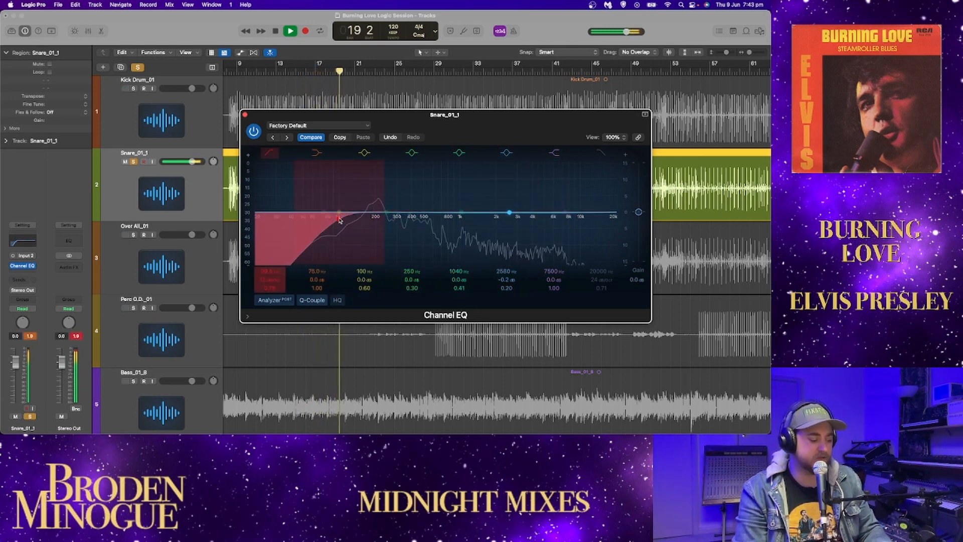
# Step: Move the snare EQ's low cut down to the lowest frequencies, switch that band off and close the EQ
pyautogui.moveTo(339, 219); pyautogui.dragTo(255, 221)
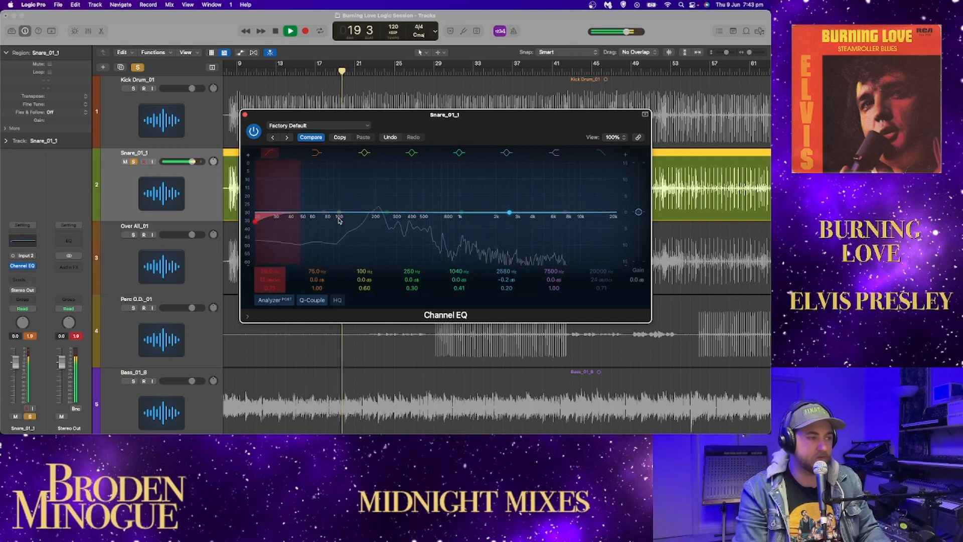
pyautogui.click(270, 152)
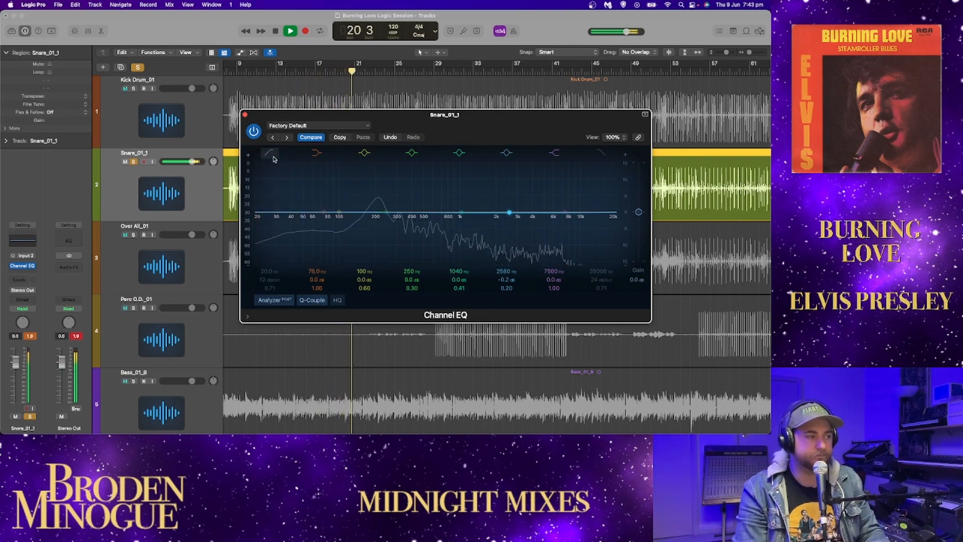
pyautogui.click(246, 115)
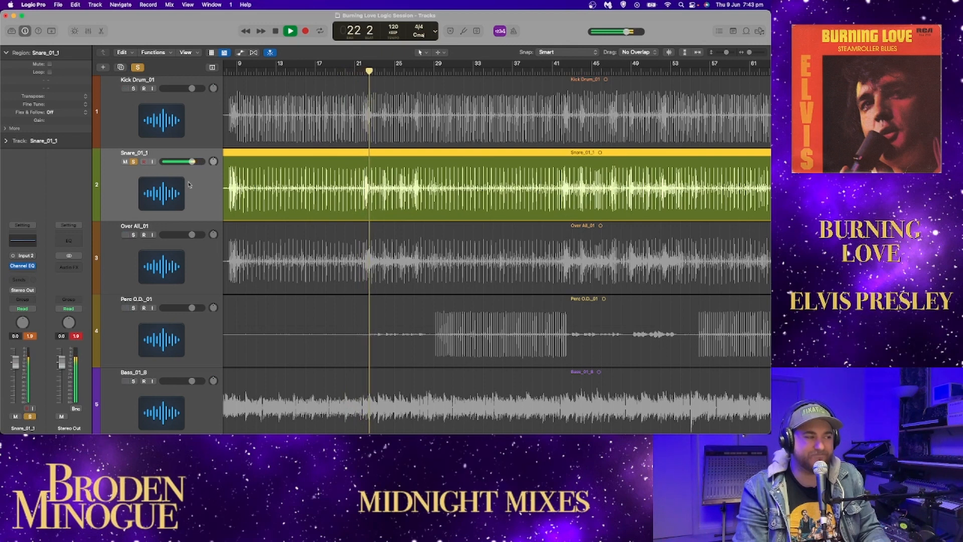
# Step: Solo the kick drum together with the snare and listen to both tracks from about bar 25
pyautogui.click(133, 89)
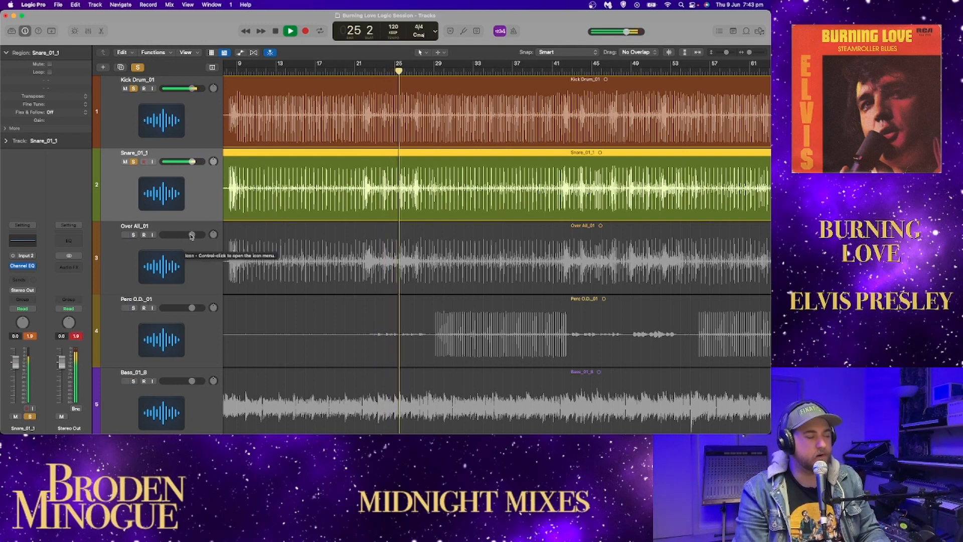
pyautogui.press('space')
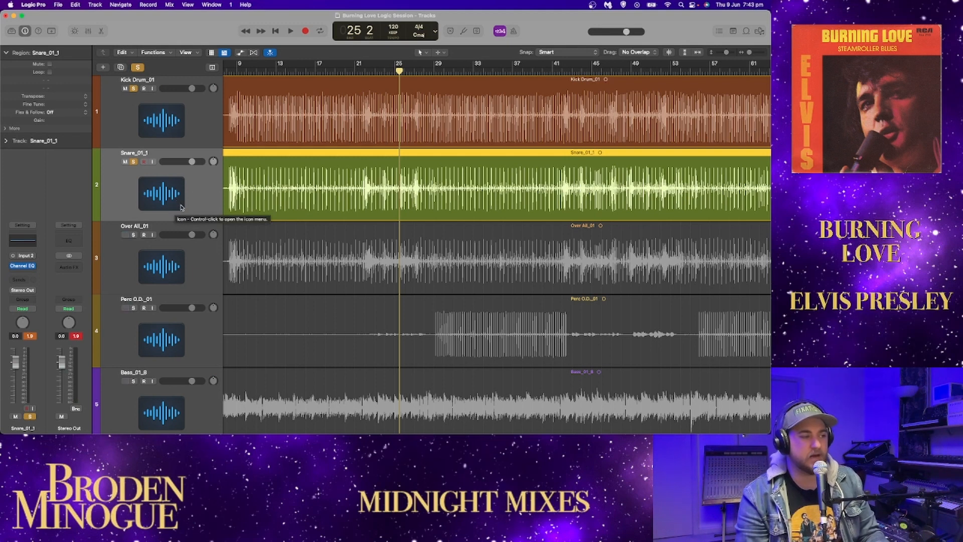
pyautogui.press('space')
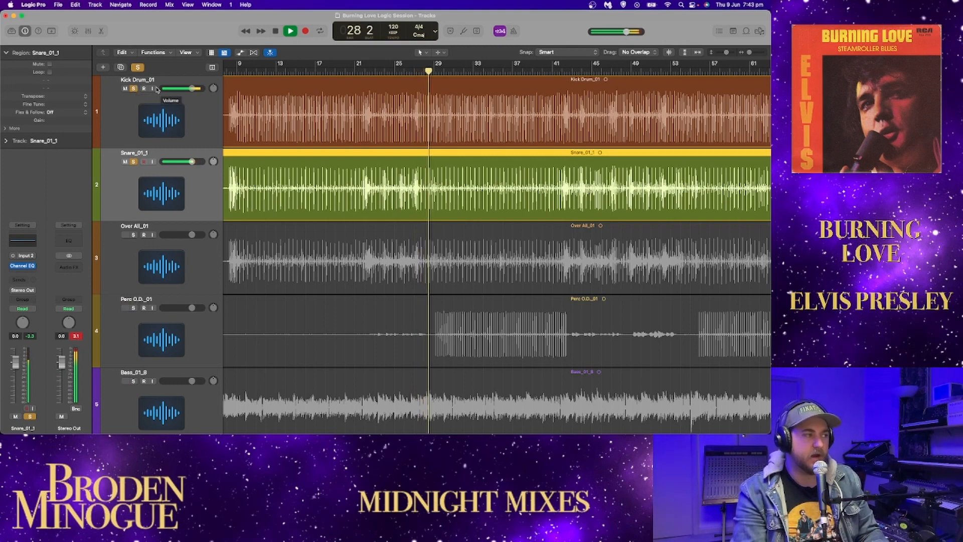
pyautogui.press('space')
# Step: Solo only the Over All_01 track in place of kick and snare, and play it briefly from bar 8
pyautogui.click(134, 88)
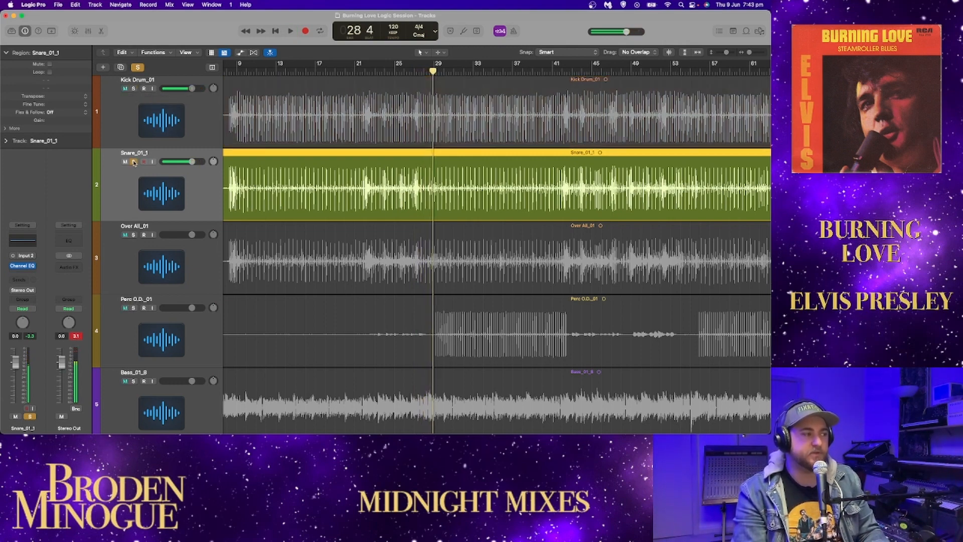
pyautogui.click(134, 162)
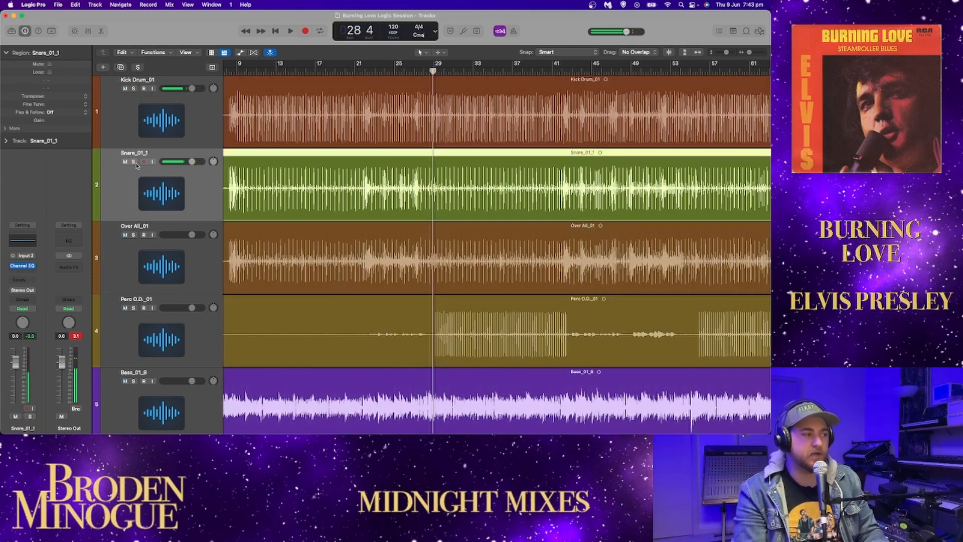
pyautogui.click(134, 234)
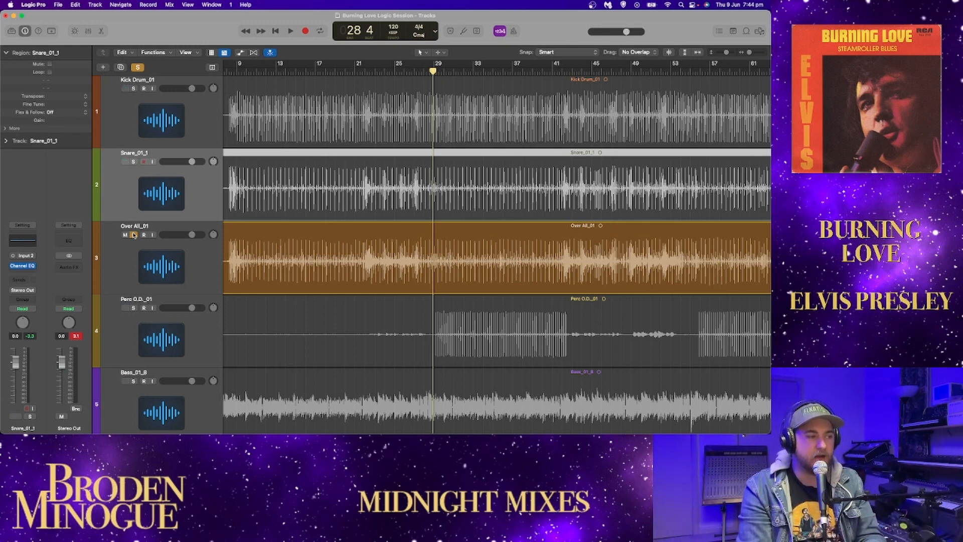
pyautogui.click(226, 70)
pyautogui.press('space')
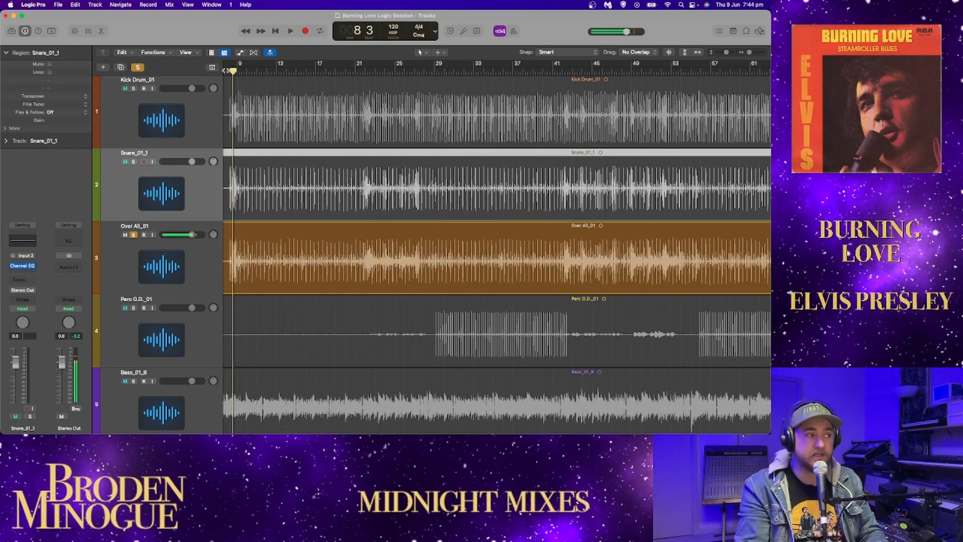
pyautogui.press('space')
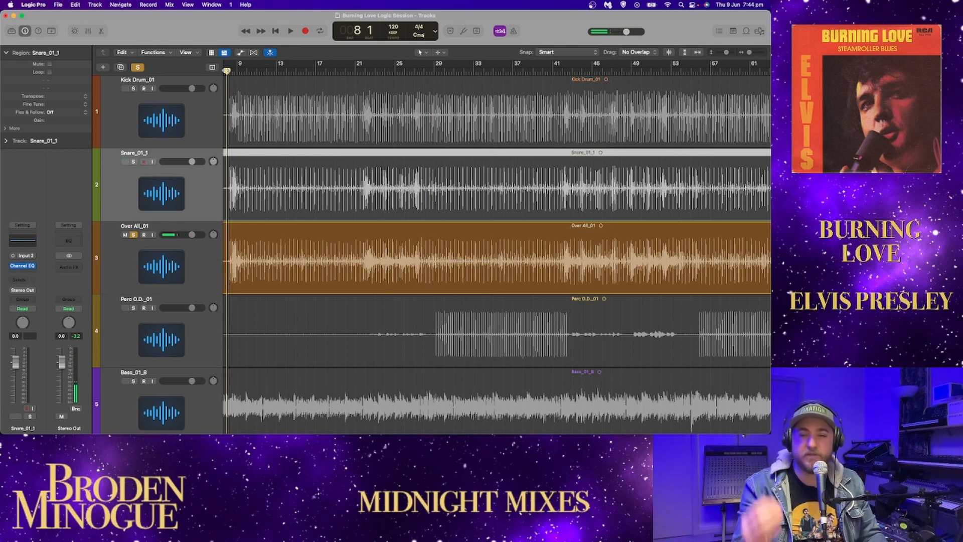
# Step: Play the soloed Over All_01 track from bar 8, insert a Channel EQ on it and set its low-shelf band to 56.5 Hz
pyautogui.press('space')
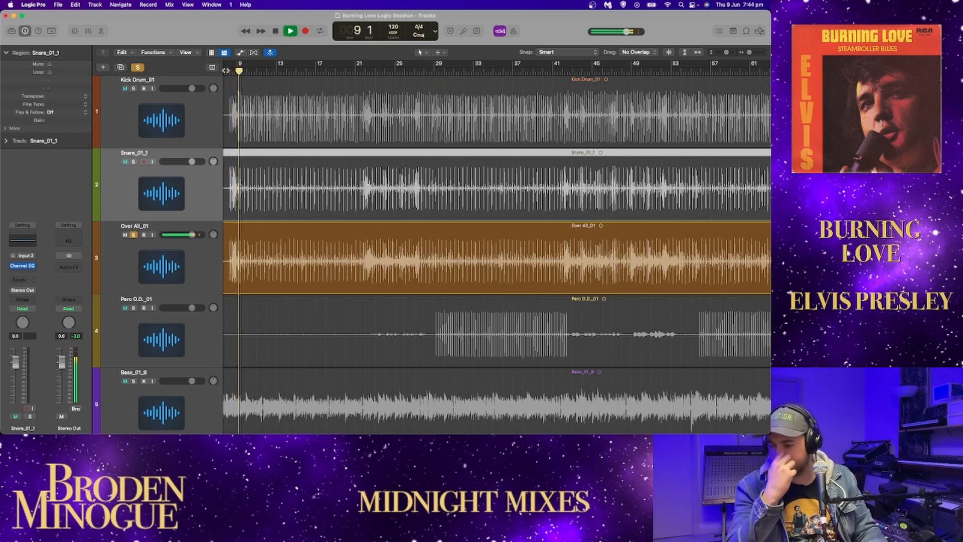
pyautogui.scroll(-3, 213, 140)
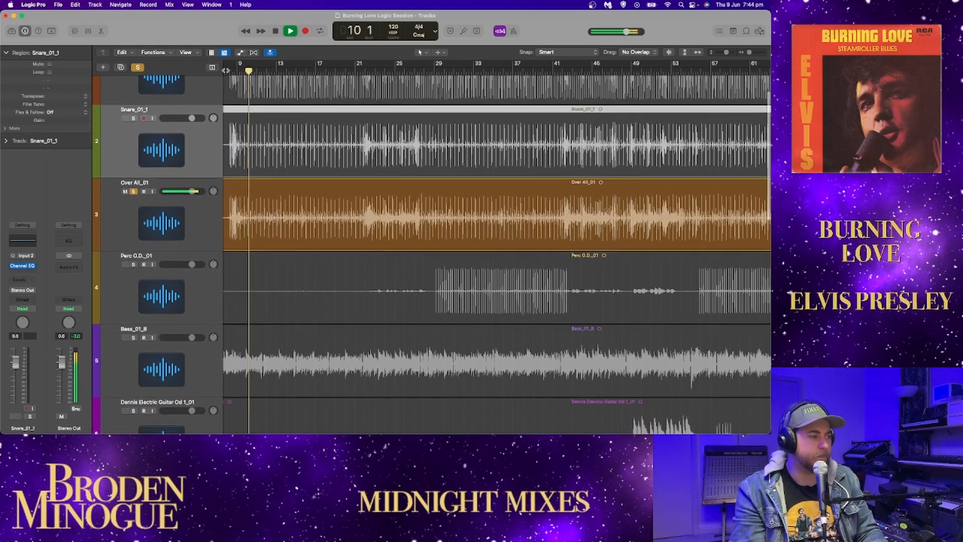
pyautogui.scroll(3, 213, 140)
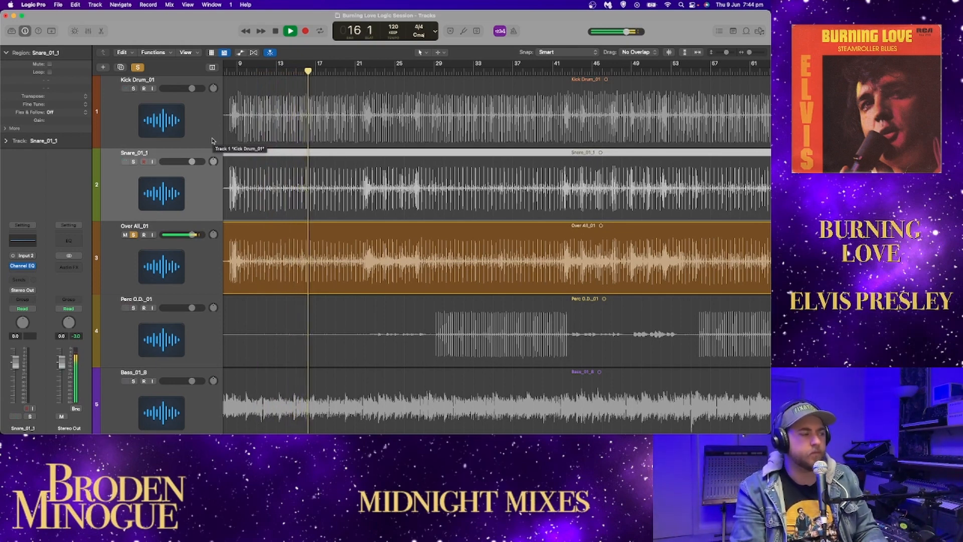
pyautogui.click(148, 248)
pyautogui.click(22, 265)
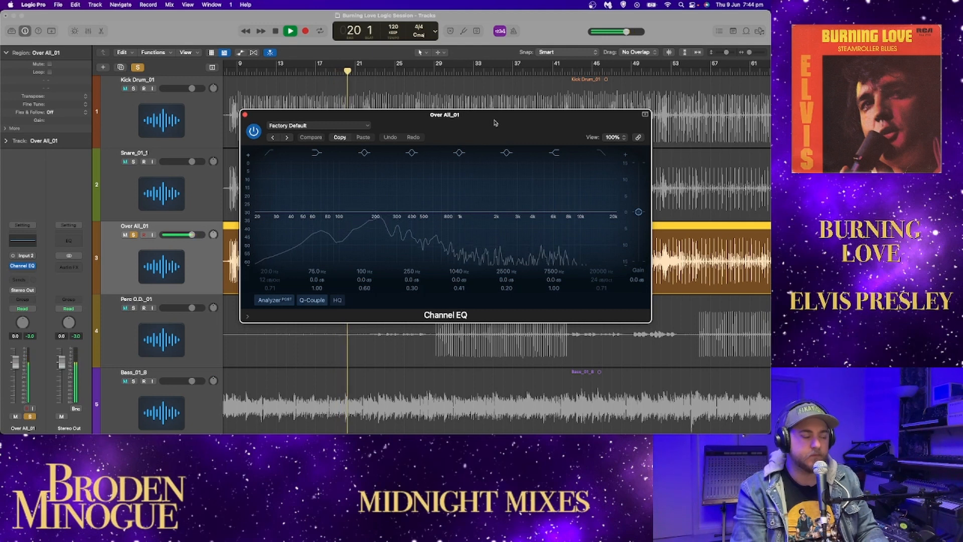
pyautogui.moveTo(322, 214)
pyautogui.mouseDown()
pyautogui.moveTo(331, 161)
pyautogui.moveTo(307, 214)
pyautogui.mouseUp()
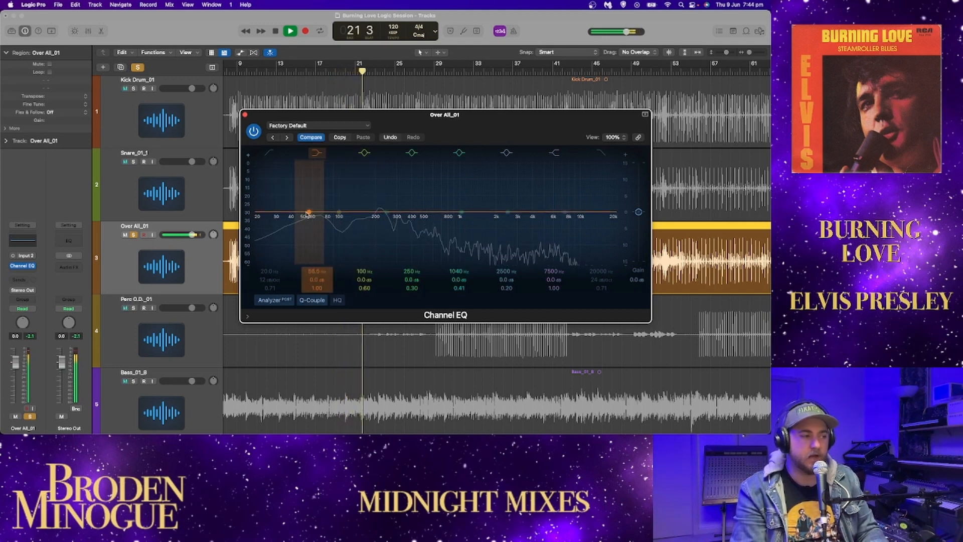
# Step: Compare Over All_01 with the kick drum's solo on and off, solo kick and snare alongside it and close the EQ
pyautogui.click(134, 88)
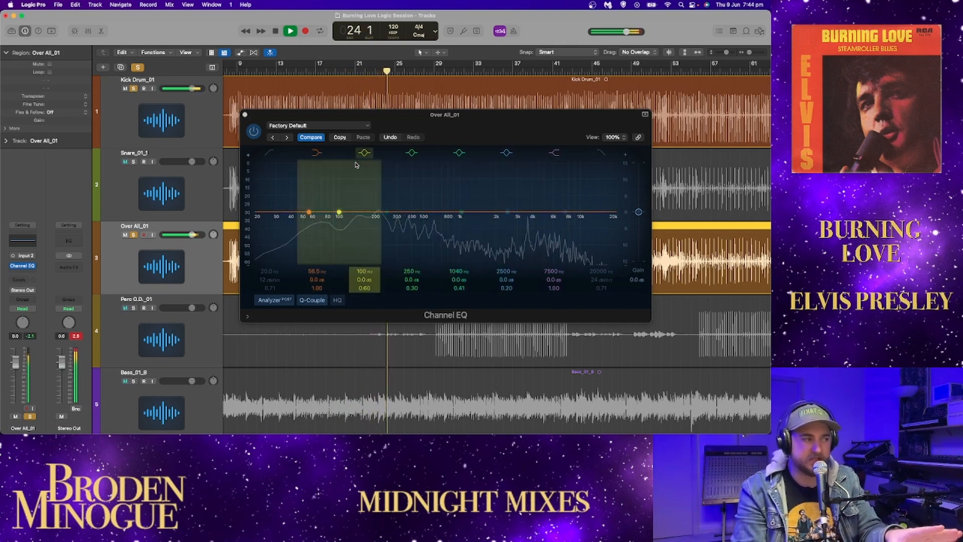
pyautogui.click(133, 88)
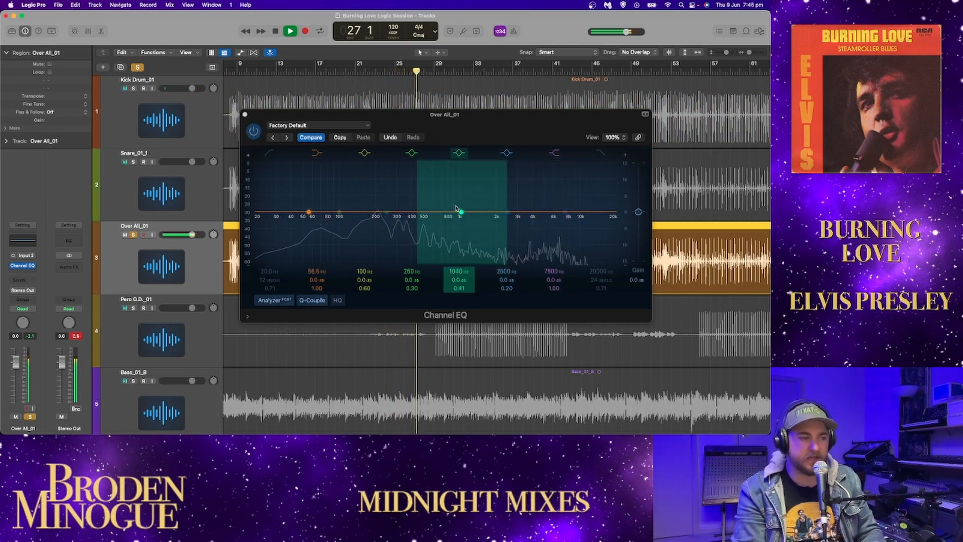
pyautogui.click(134, 162)
pyautogui.click(133, 88)
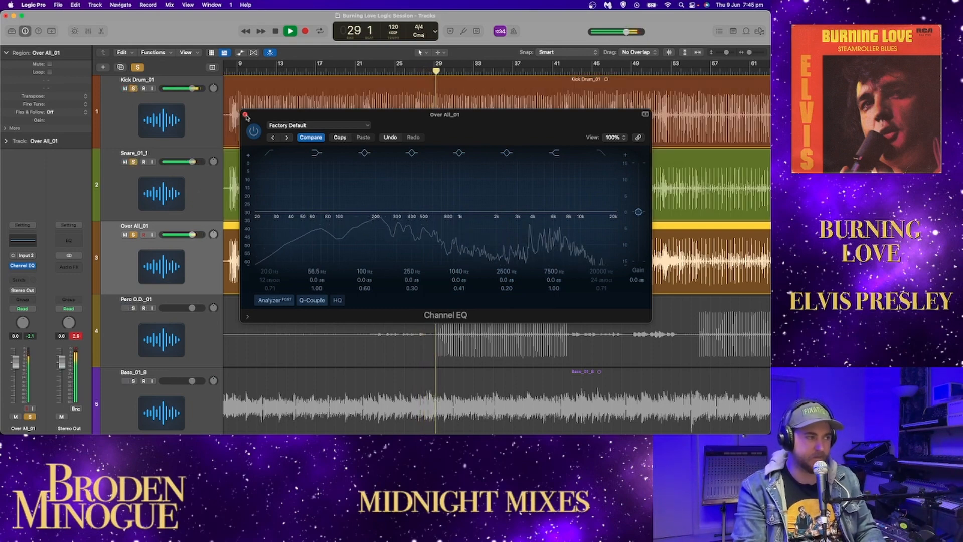
pyautogui.click(244, 114)
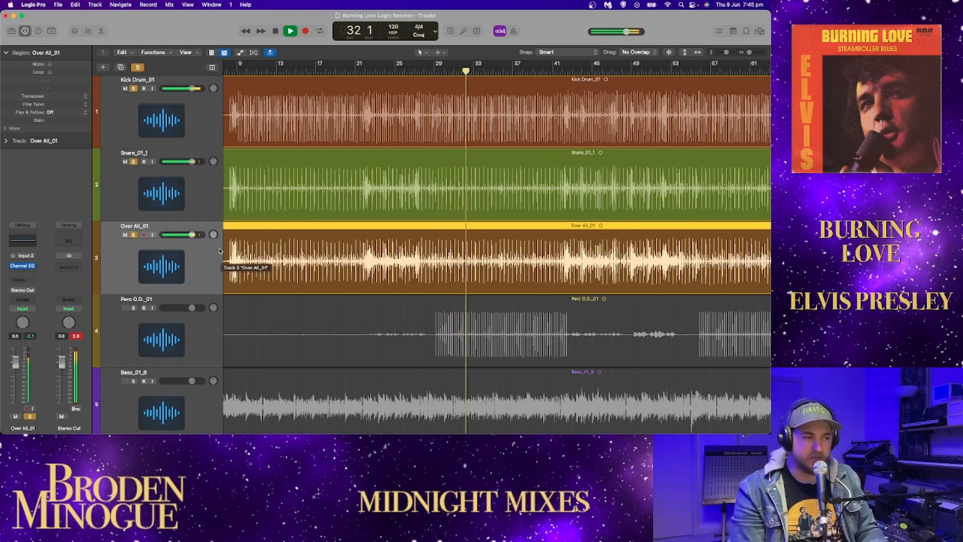
# Step: Try the kick, snare and Over All_01 tracks panned to -64 in a brief playback, and return their pans to centre
pyautogui.press('space')
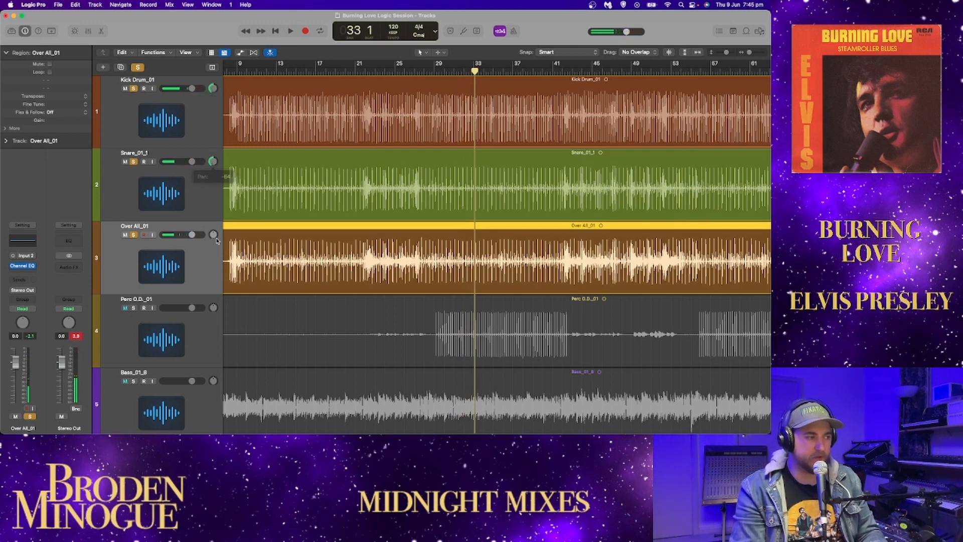
pyautogui.press('space')
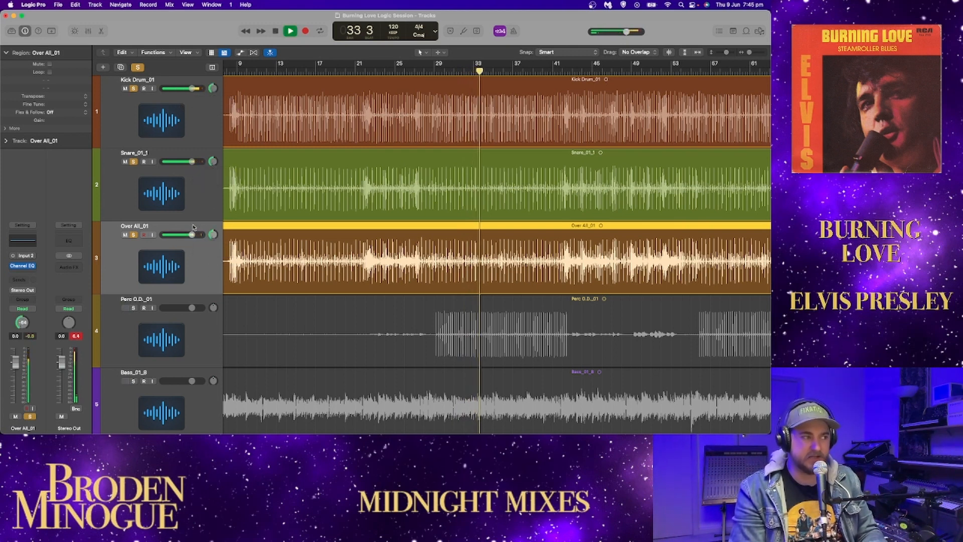
pyautogui.rightClick(216, 239)
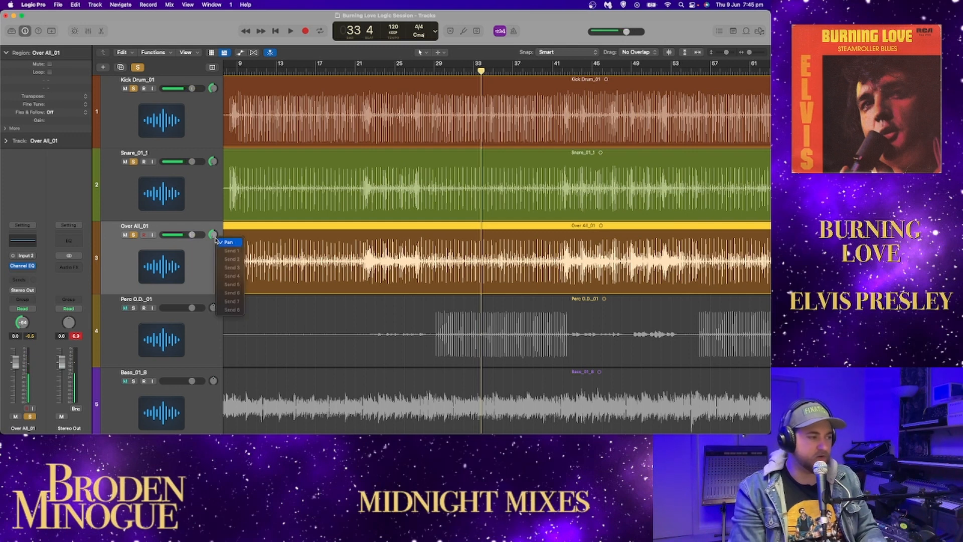
pyautogui.click(212, 237)
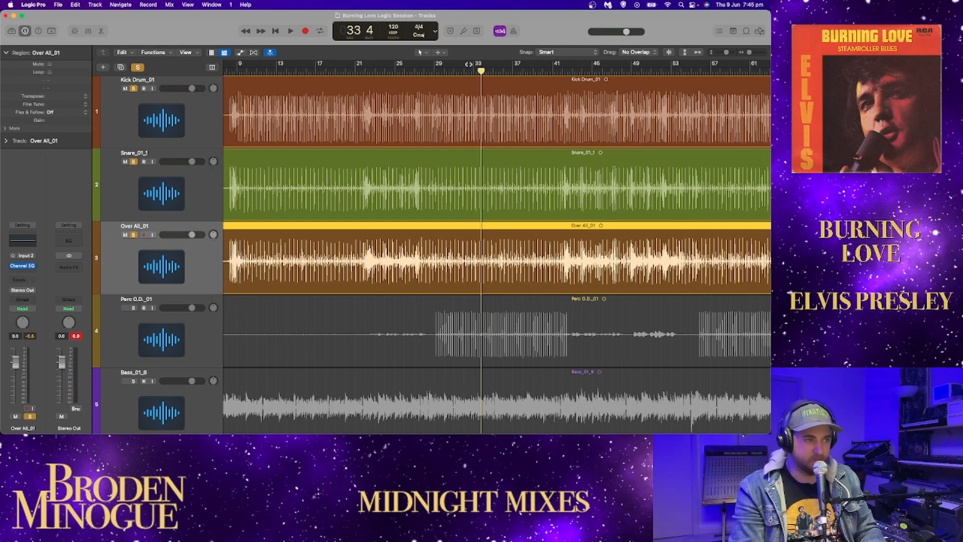
# Step: Clear the drum solos, solo only the Perc O.D._01 track and place the playhead at bar 22
pyautogui.click(431, 71)
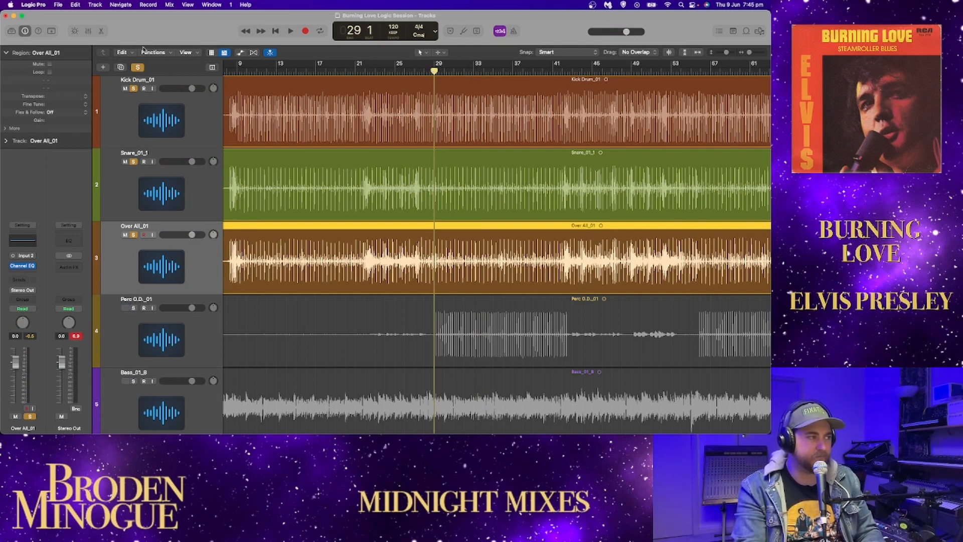
pyautogui.click(138, 67)
pyautogui.click(134, 308)
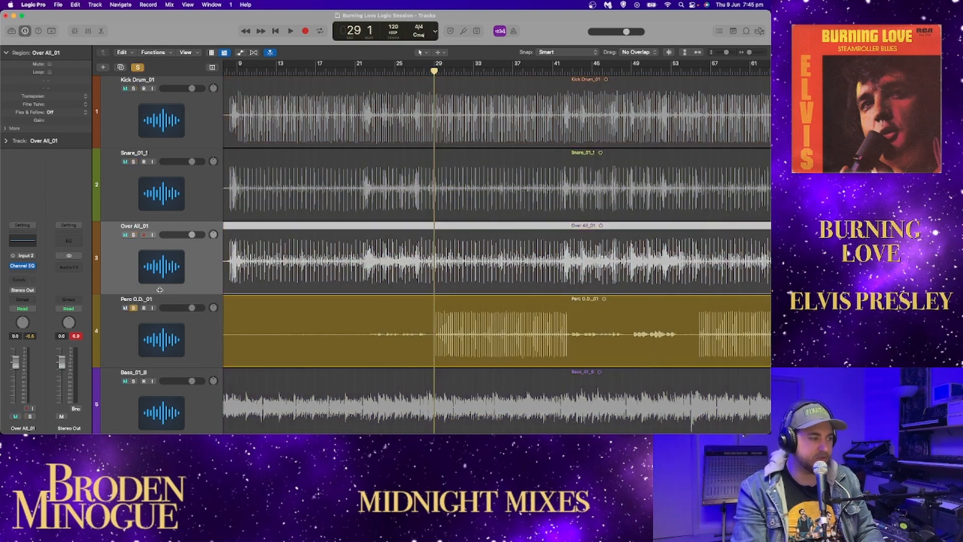
pyautogui.click(367, 73)
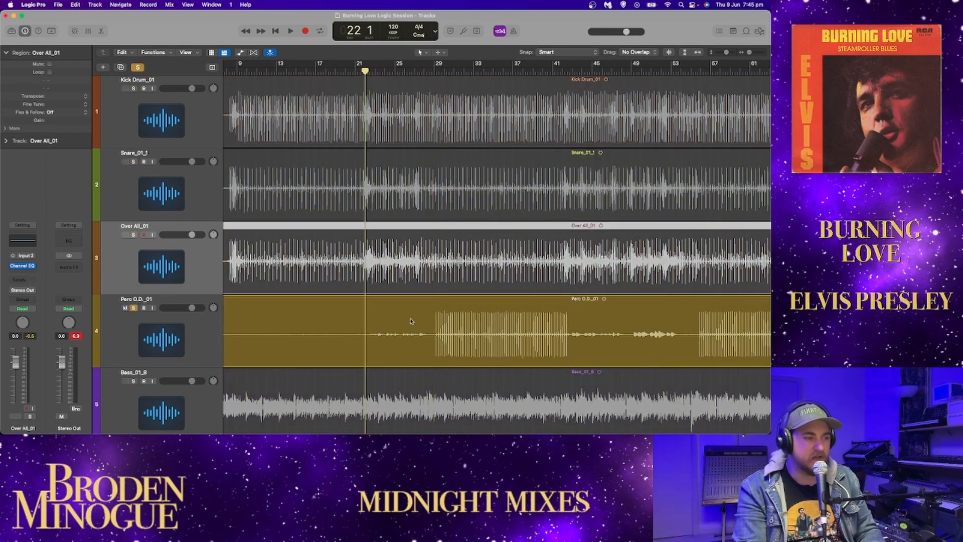
# Step: Enlarge the waveforms vertically, play the soloed percussion track from bar 13 to about bar 33 and restore the normal waveform size
pyautogui.click(670, 53)
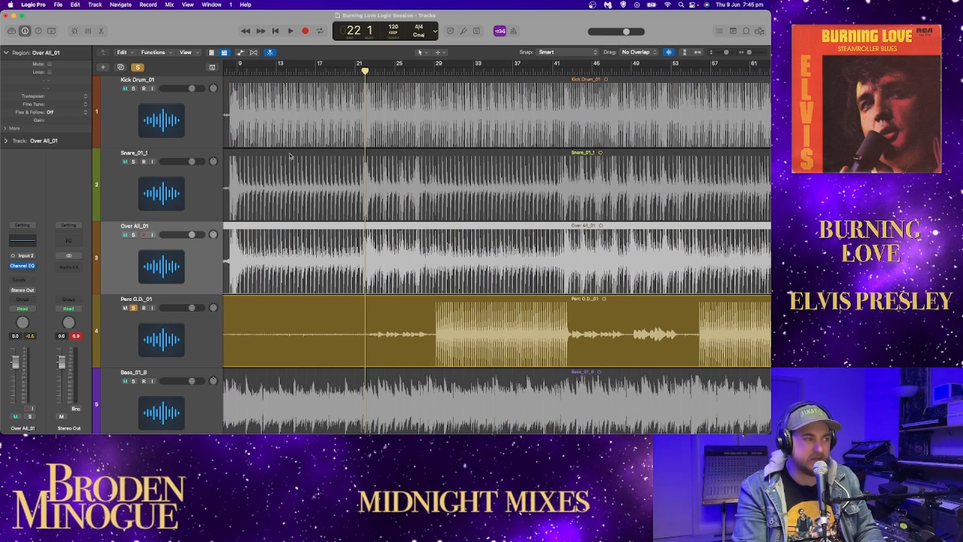
pyautogui.click(277, 72)
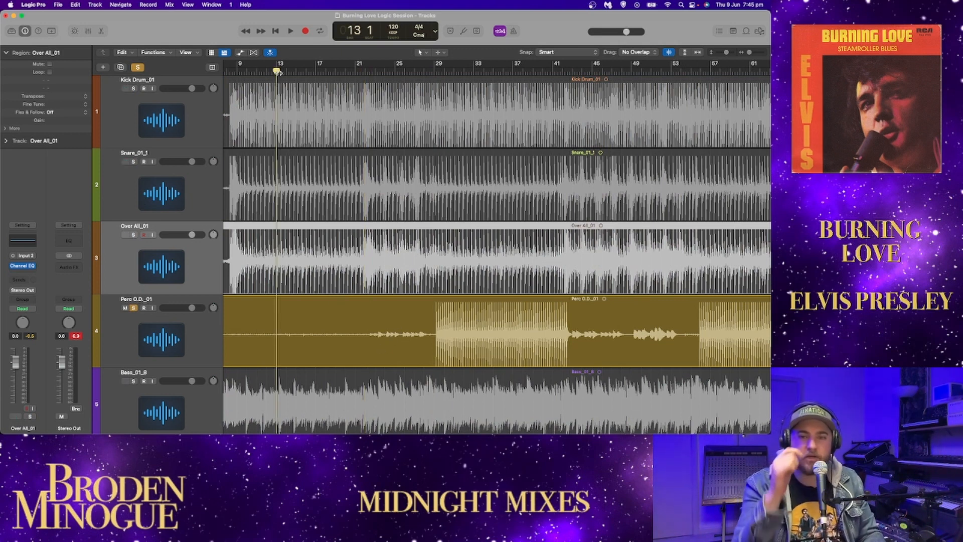
pyautogui.press('space')
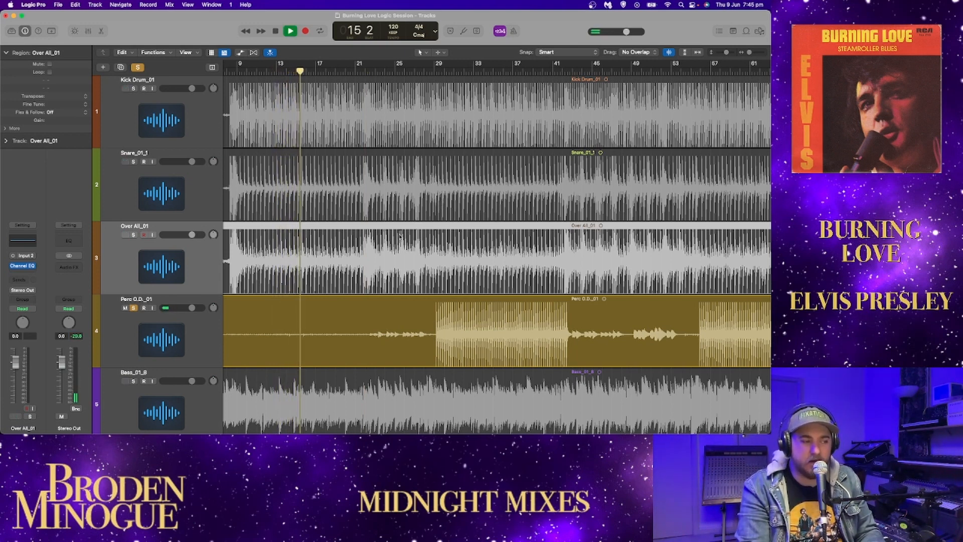
pyautogui.hscroll(-5, 411, 226)
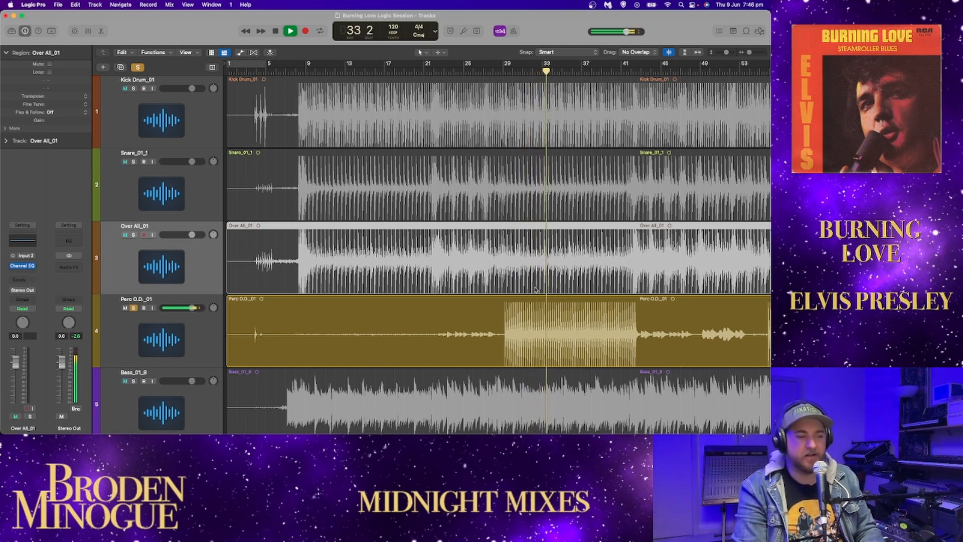
pyautogui.press('space')
pyautogui.click(669, 52)
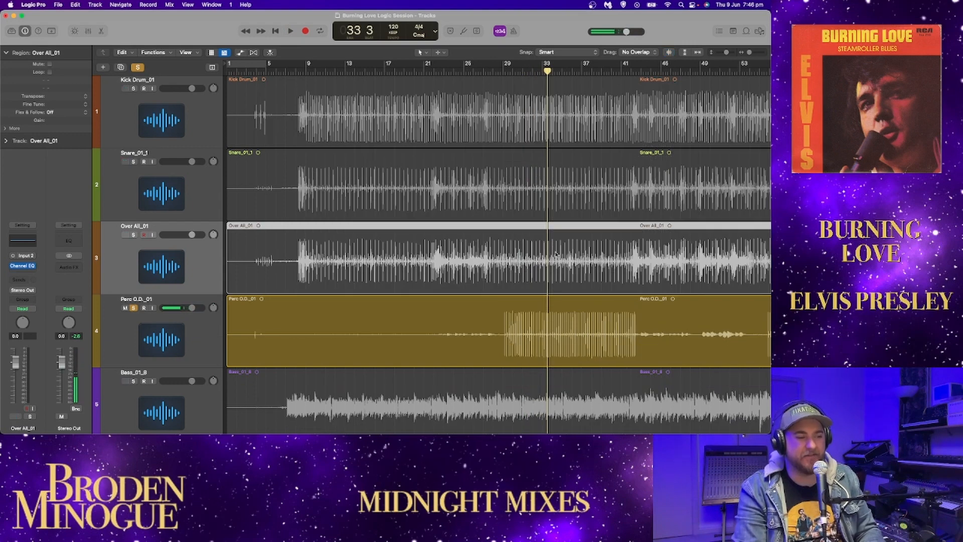
# Step: Listen to the soloed percussion track around bar 42, where its dense pattern ends
pyautogui.click(632, 70)
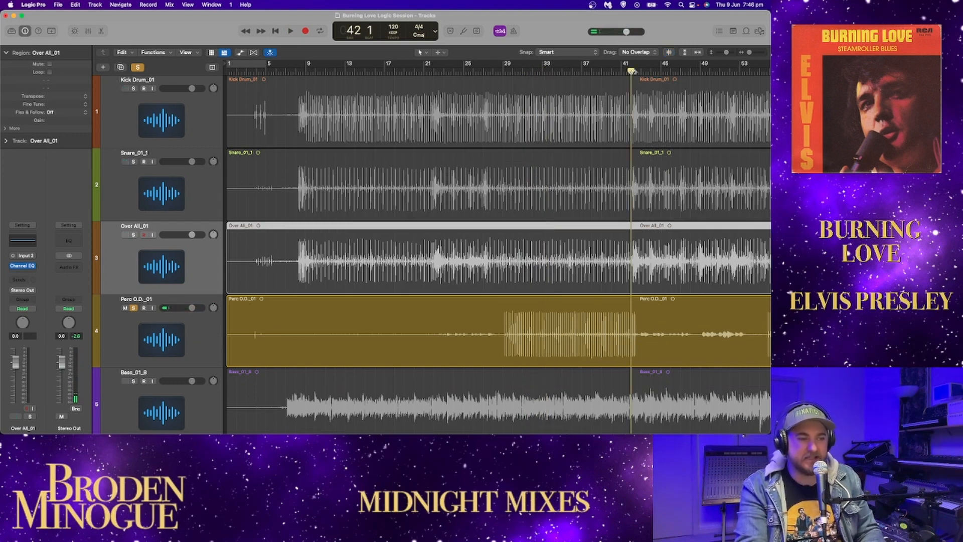
pyautogui.click(640, 71)
pyautogui.doubleClick(631, 72)
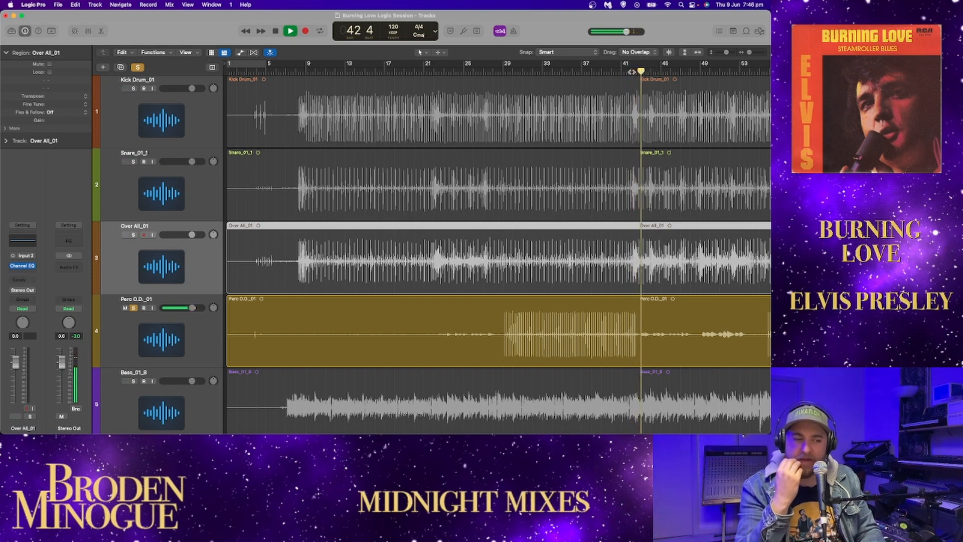
pyautogui.hscroll(2, 631, 279)
pyautogui.hscroll(5, 631, 278)
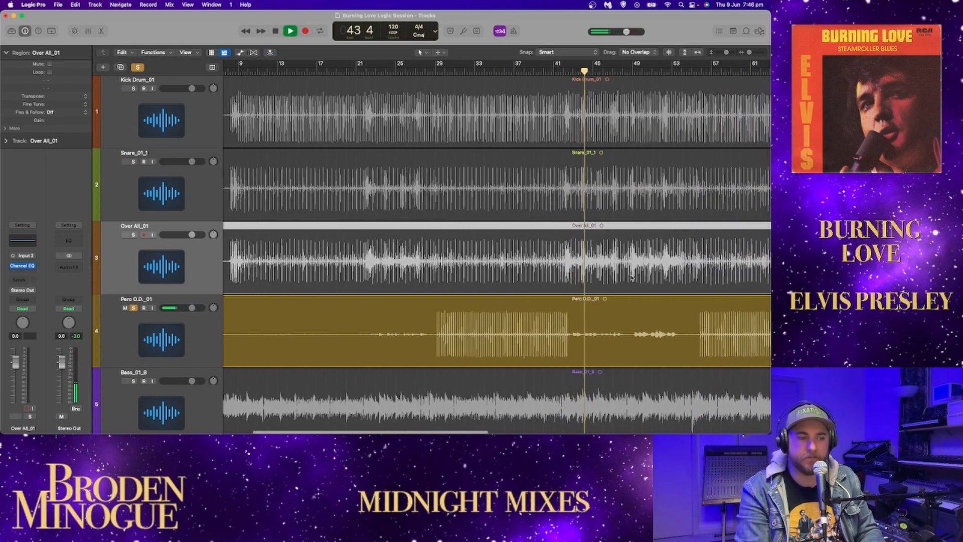
# Step: Play the percussion track from bar 49, look over the rest of its region and stop playback around bar 54
pyautogui.click(619, 71)
pyautogui.click(609, 72)
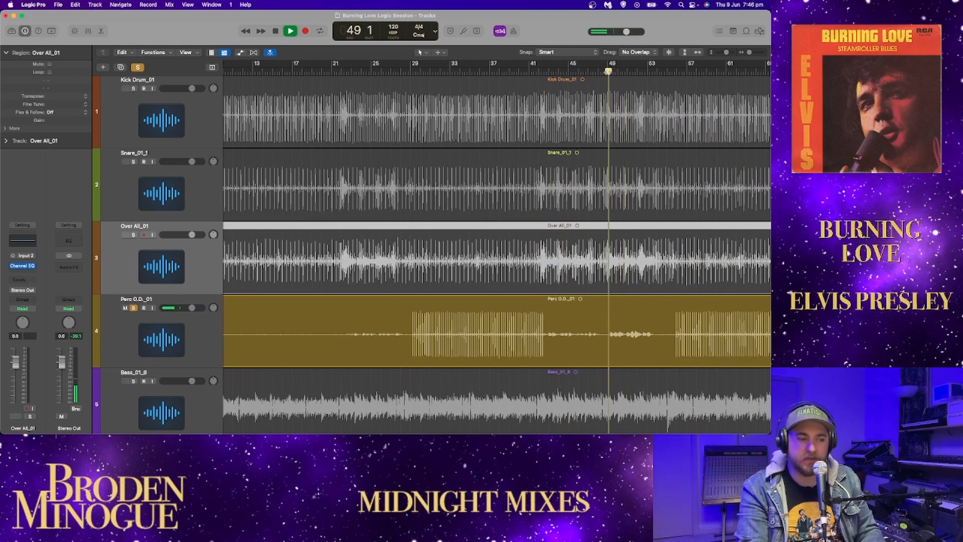
pyautogui.hscroll(1, 607, 73)
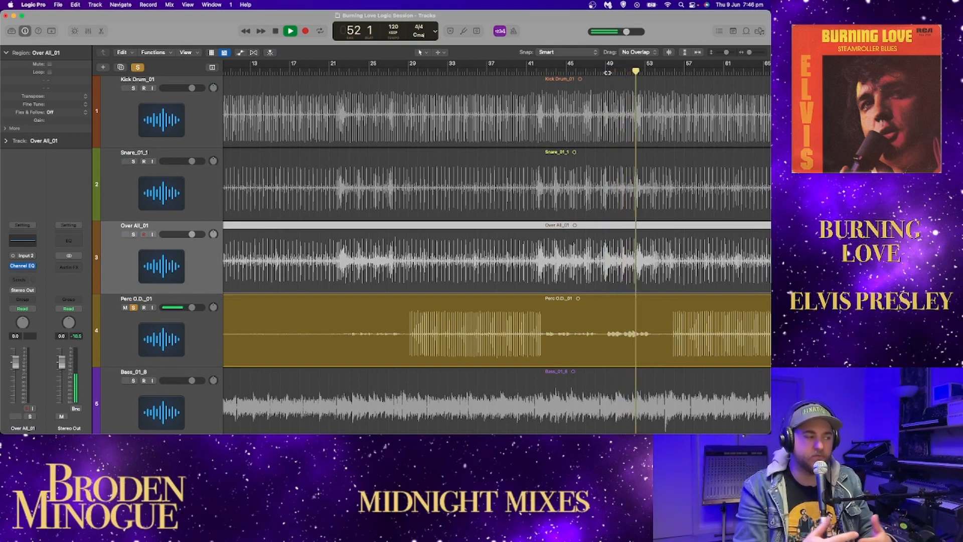
pyautogui.hscroll(10, 611, 103)
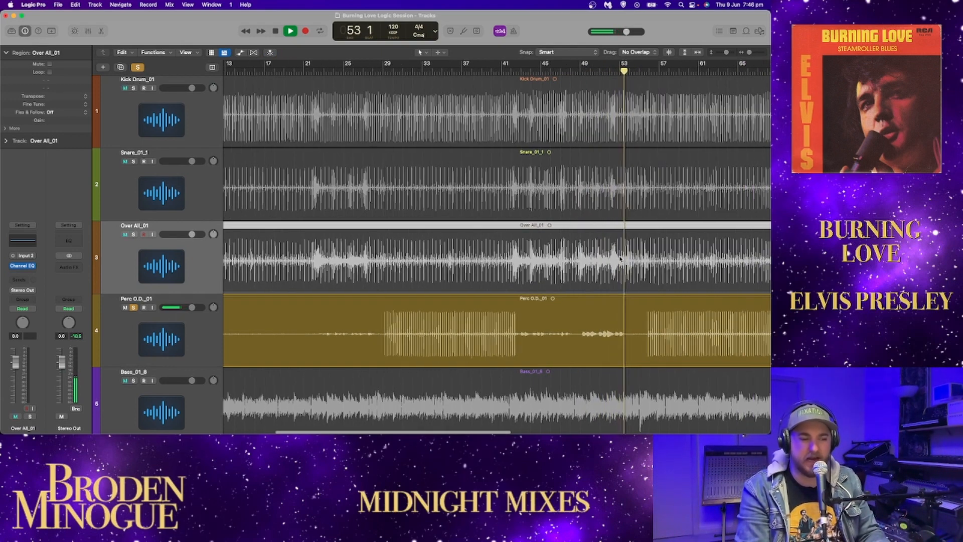
pyautogui.hscroll(-15, 620, 259)
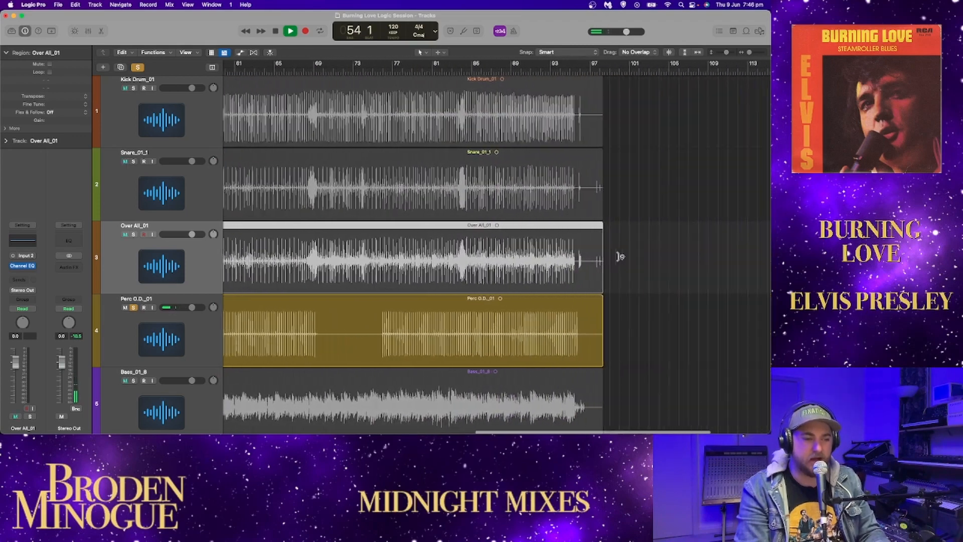
pyautogui.press('space')
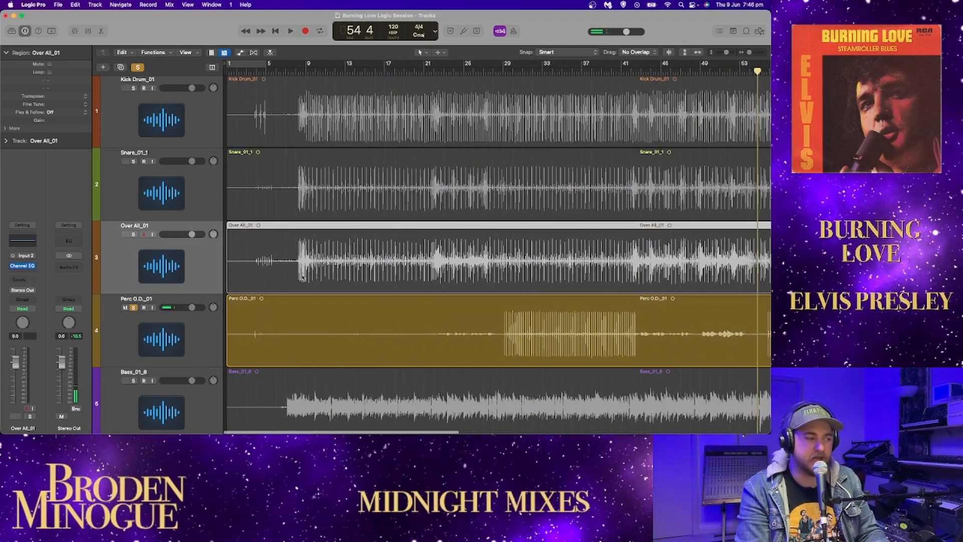
# Step: Solo Bass_01_8 in place of the percussion track and play it from just before its entry in bar 6
pyautogui.click(134, 307)
pyautogui.scroll(-2, 249, 301)
pyautogui.scroll(-3, 249, 302)
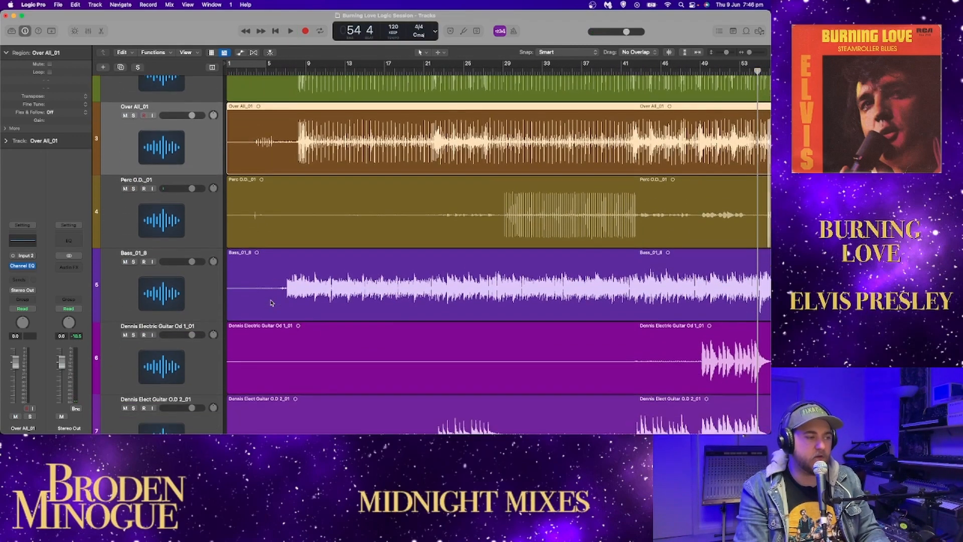
pyautogui.click(134, 260)
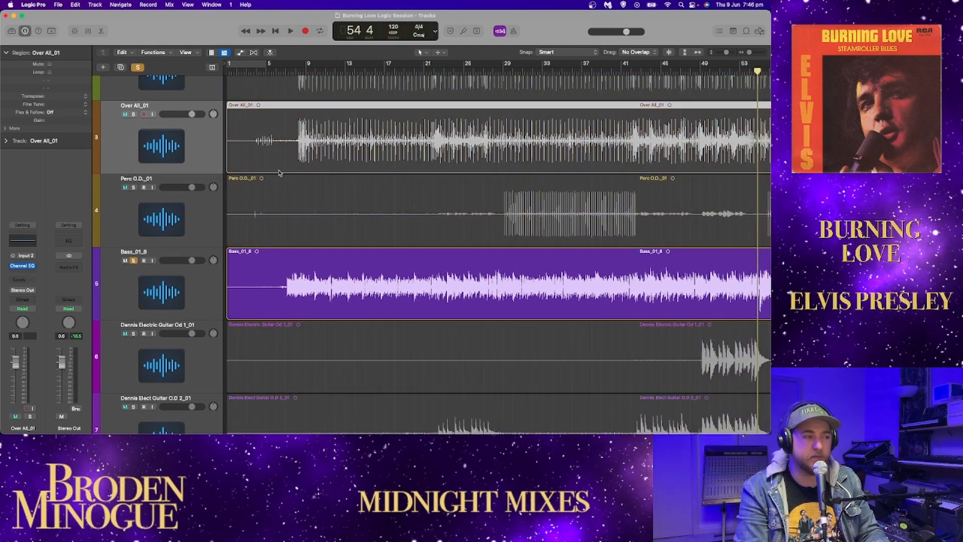
pyautogui.click(284, 69)
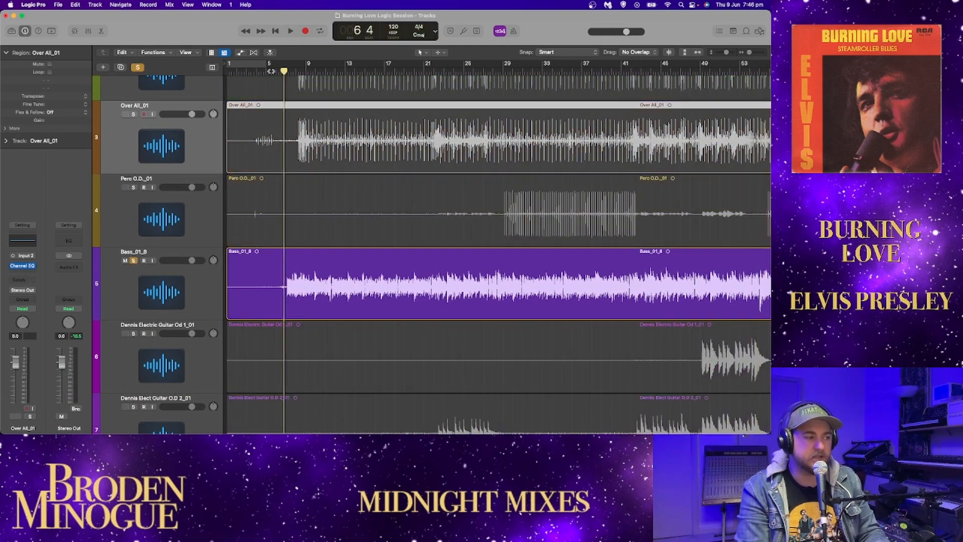
pyautogui.press('space')
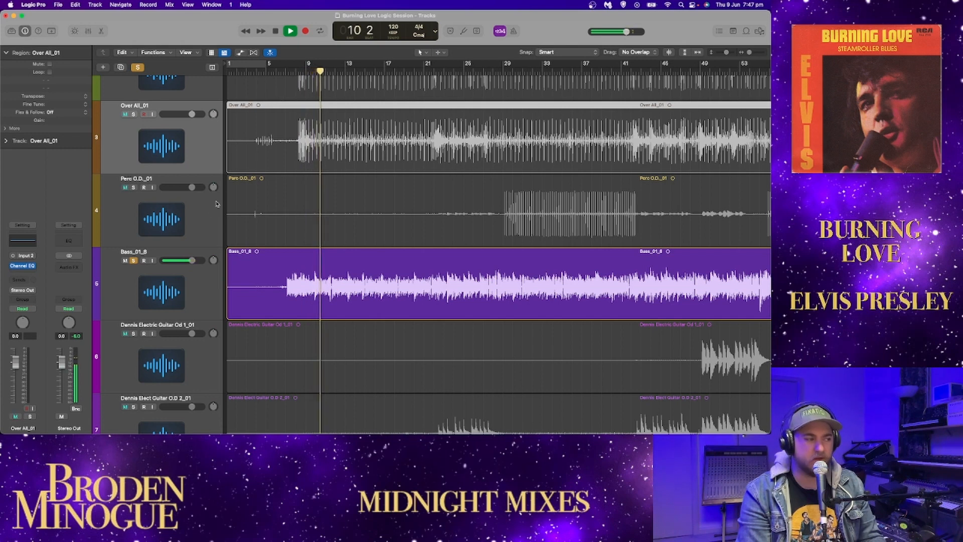
# Step: Add a Channel EQ to the Bass_01_8 track while the soloed bass keeps playing
pyautogui.click(191, 290)
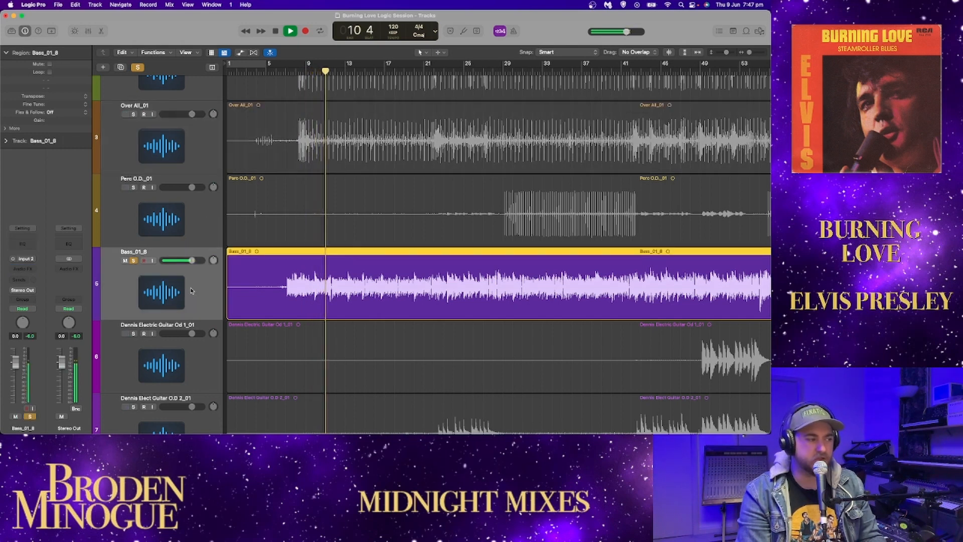
pyautogui.click(28, 243)
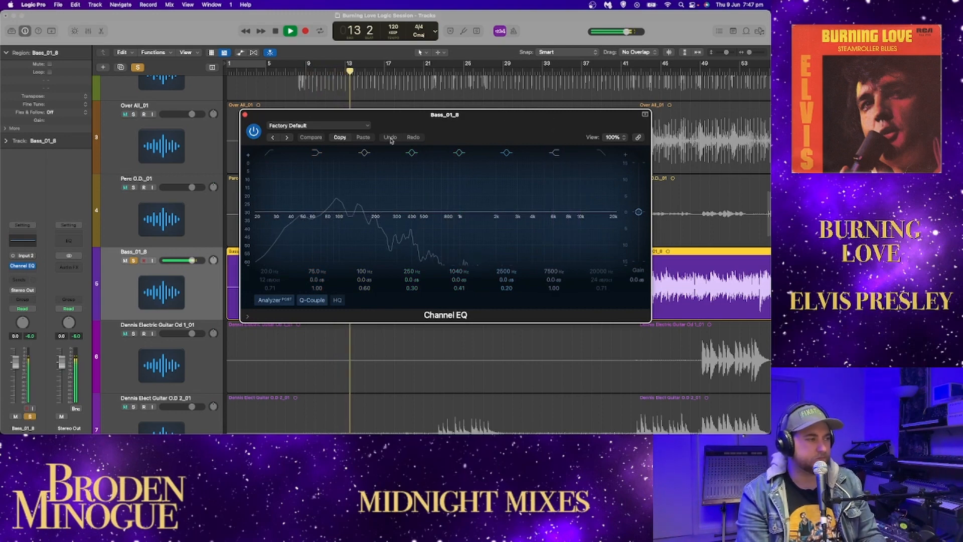
# Step: Listen to the bass with the kick, snare and overheads soloed alongside it, and return to the bass alone
pyautogui.scroll(5, 156, 195)
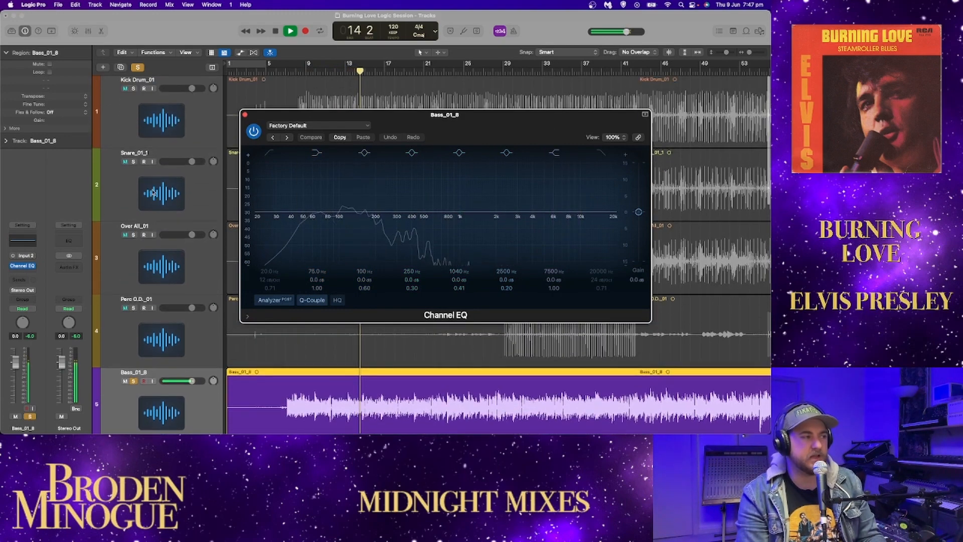
pyautogui.click(134, 89)
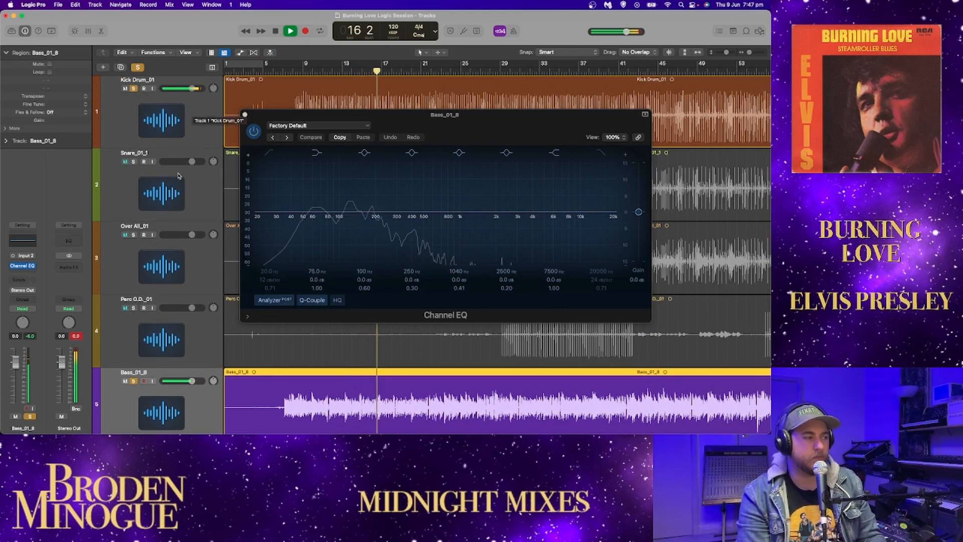
pyautogui.click(134, 161)
pyautogui.click(133, 234)
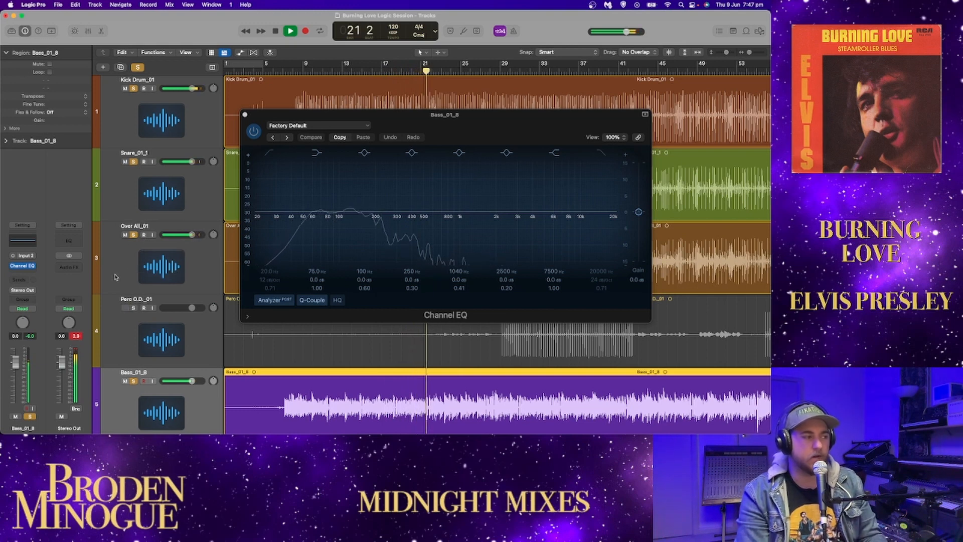
pyautogui.click(133, 234)
pyautogui.click(133, 161)
pyautogui.click(135, 88)
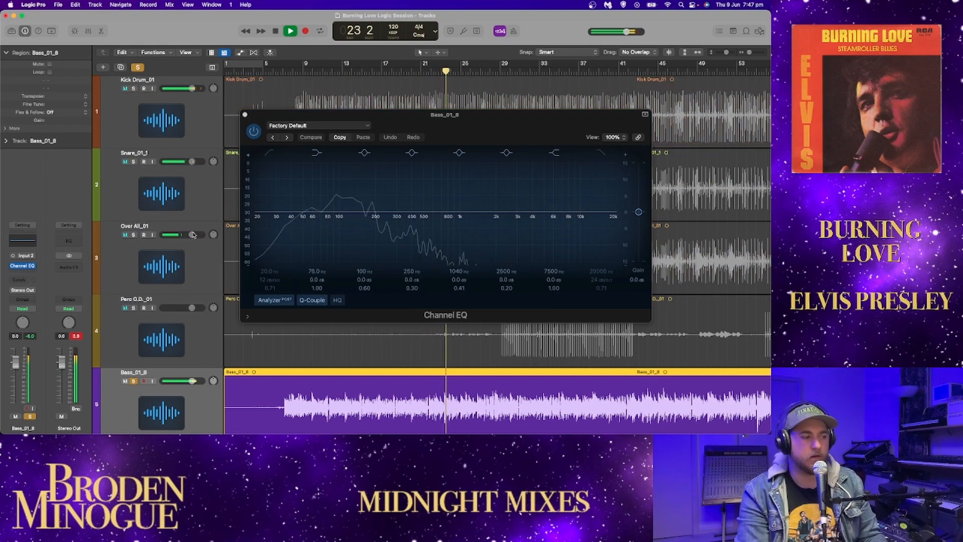
# Step: Close the bass EQ window, follow the soloed bass along its region and stop playback around bar 32
pyautogui.click(244, 115)
pyautogui.scroll(-1, 273, 187)
pyautogui.scroll(-5, 273, 187)
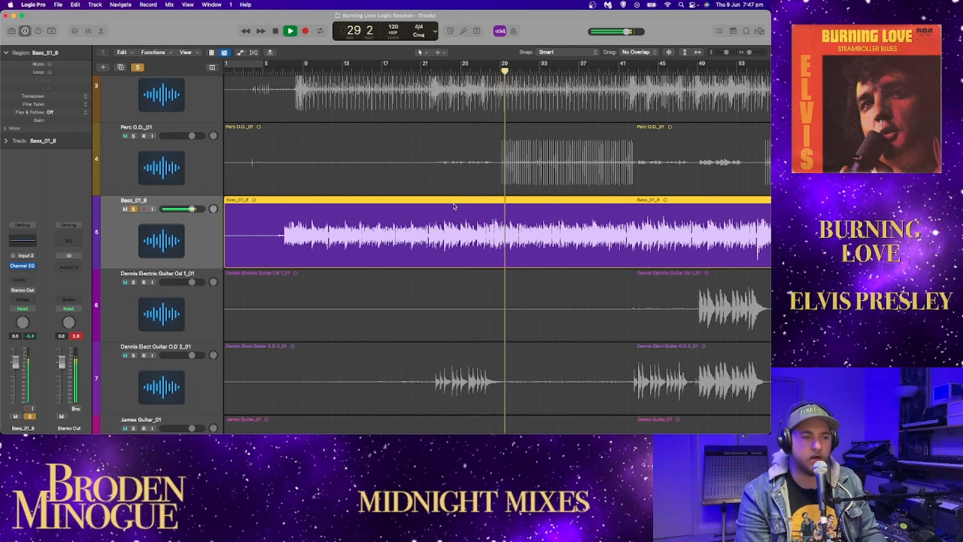
pyautogui.hscroll(6, 467, 216)
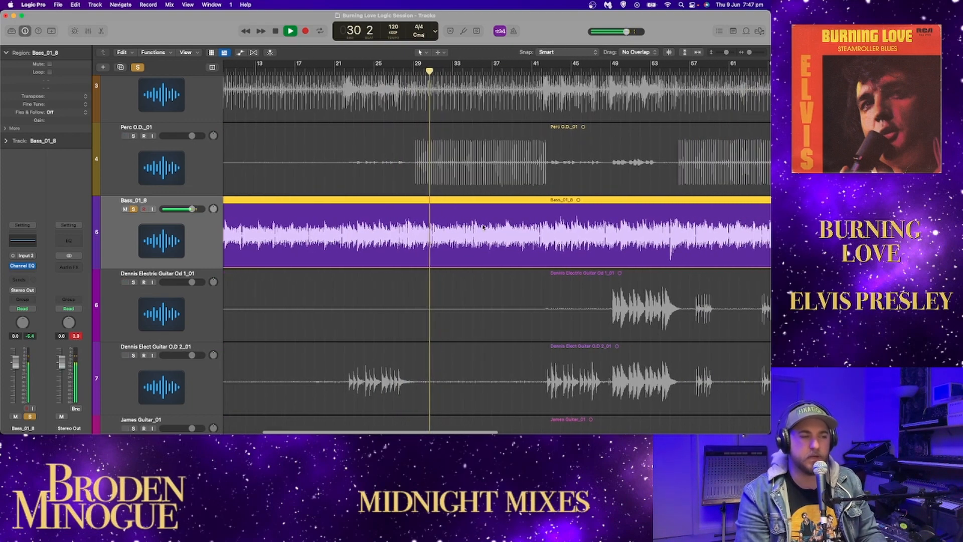
pyautogui.hscroll(8, 481, 226)
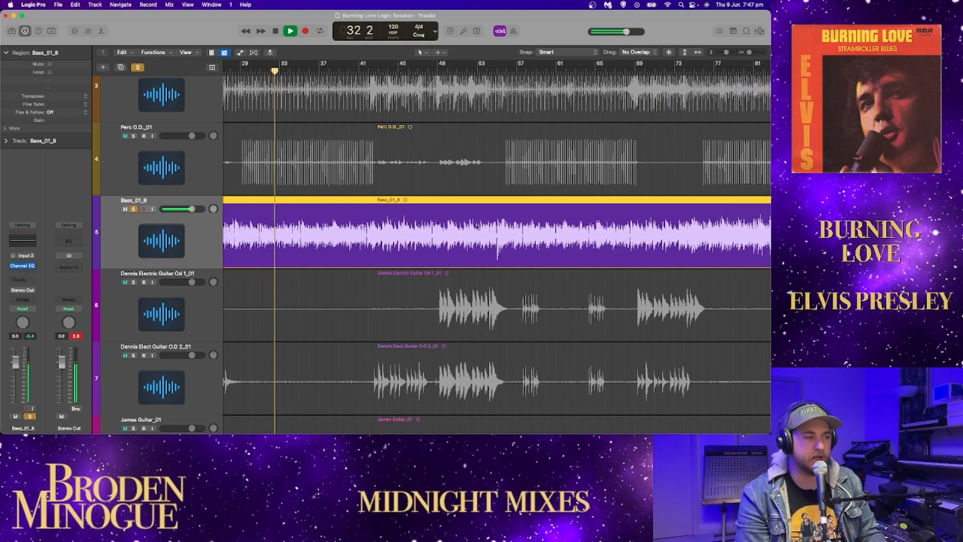
pyautogui.press('space')
# Step: Play the soloed bass near the end of the song, from about bar 77 to bar 85
pyautogui.hscroll(12, 522, 80)
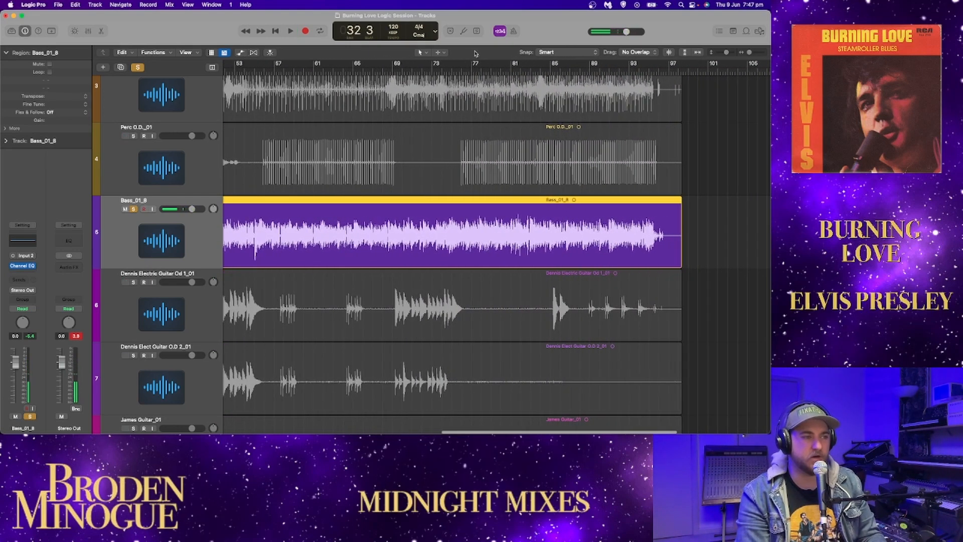
pyautogui.click(471, 66)
pyautogui.press('space')
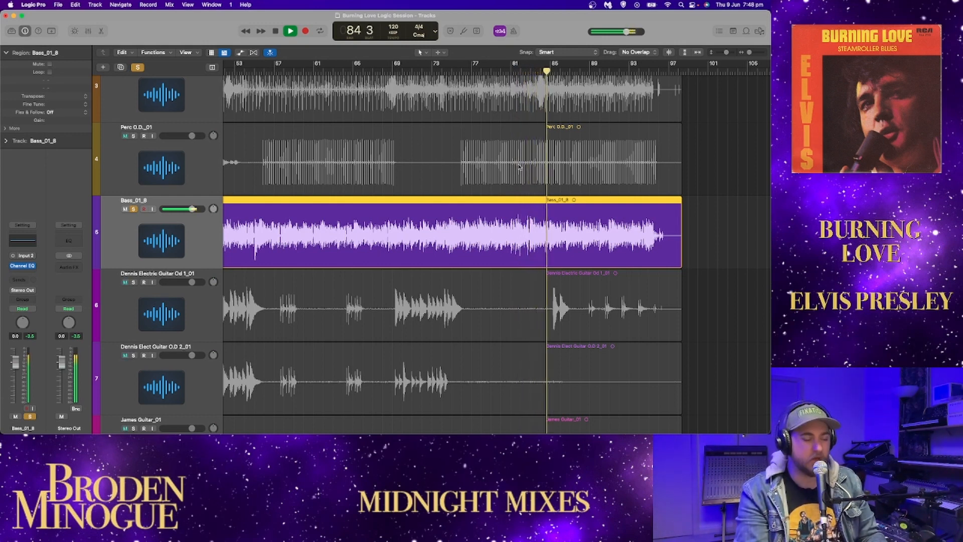
pyautogui.press('space')
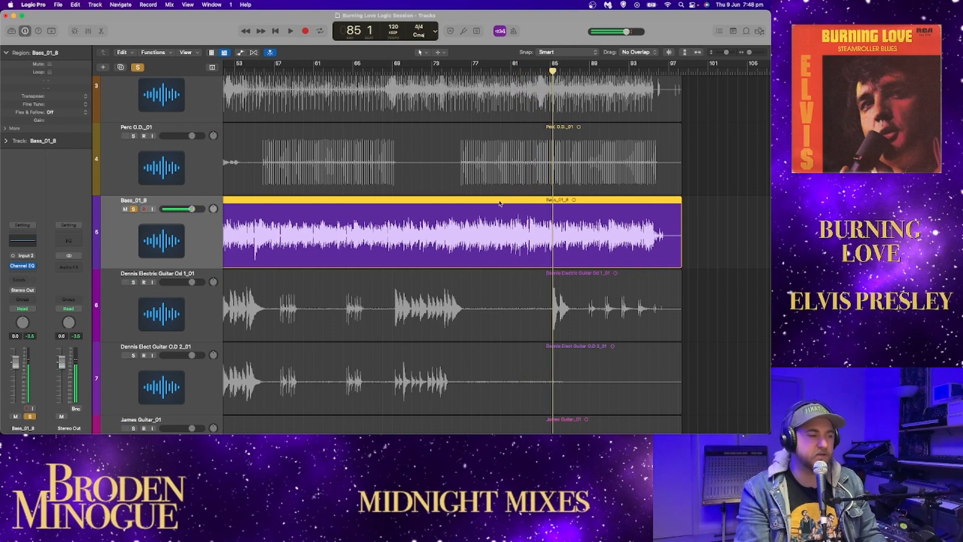
# Step: Fit the whole song length in view and solo the first electric guitar overdub (track 6) in place of the bass
pyautogui.hscroll(-10, 499, 203)
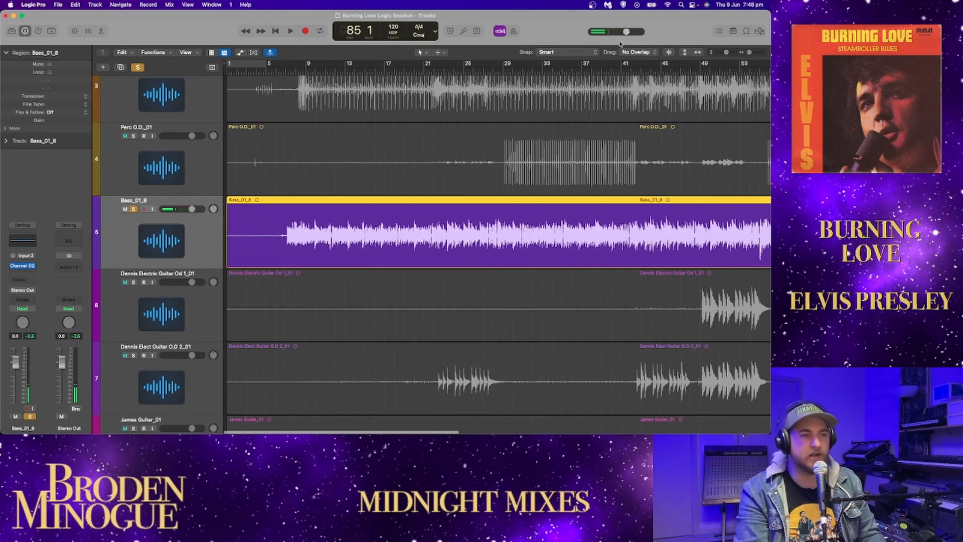
pyautogui.click(695, 53)
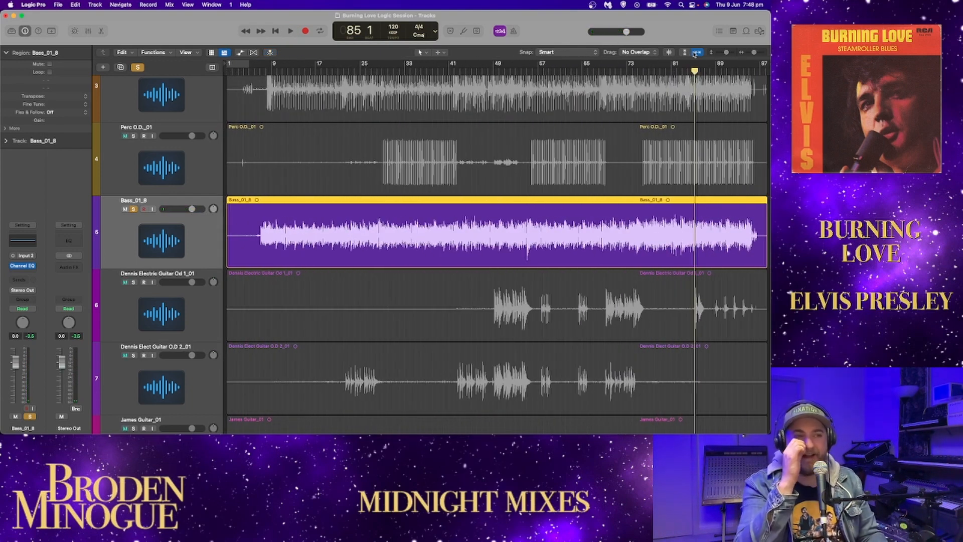
pyautogui.click(133, 209)
pyautogui.click(133, 282)
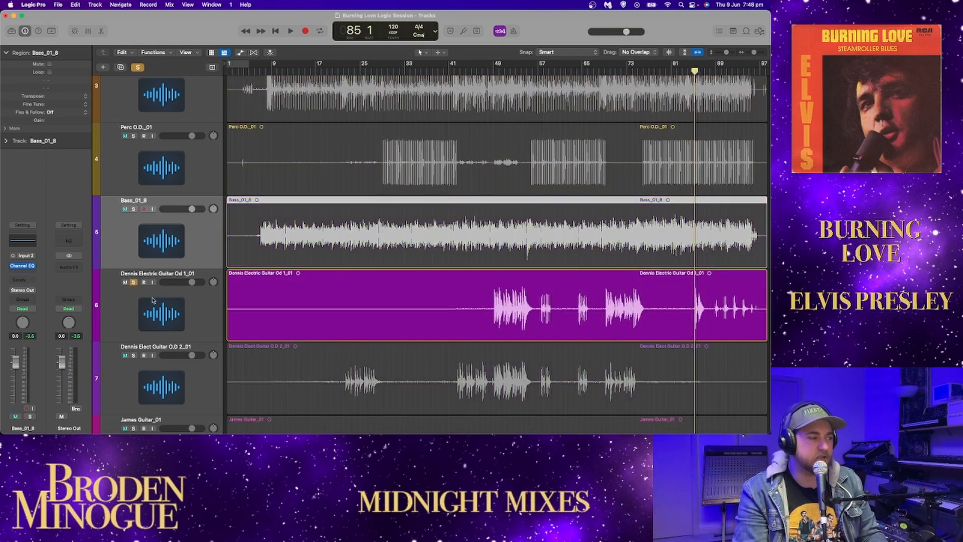
# Step: Play the first electric guitar overdub from bar 48, briefly soloing the percussion track with it for comparison
pyautogui.hscroll(1, 484, 73)
pyautogui.click(479, 71)
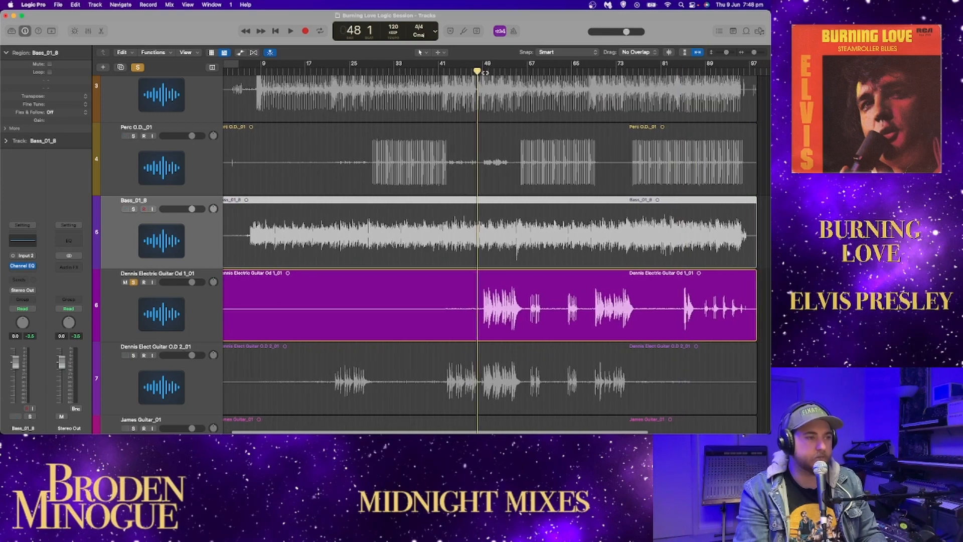
pyautogui.press('space')
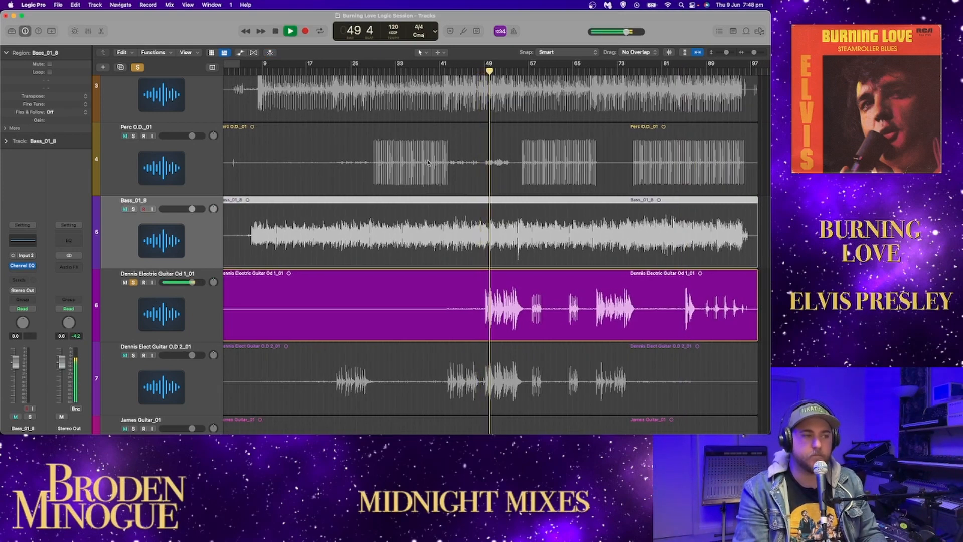
pyautogui.click(134, 136)
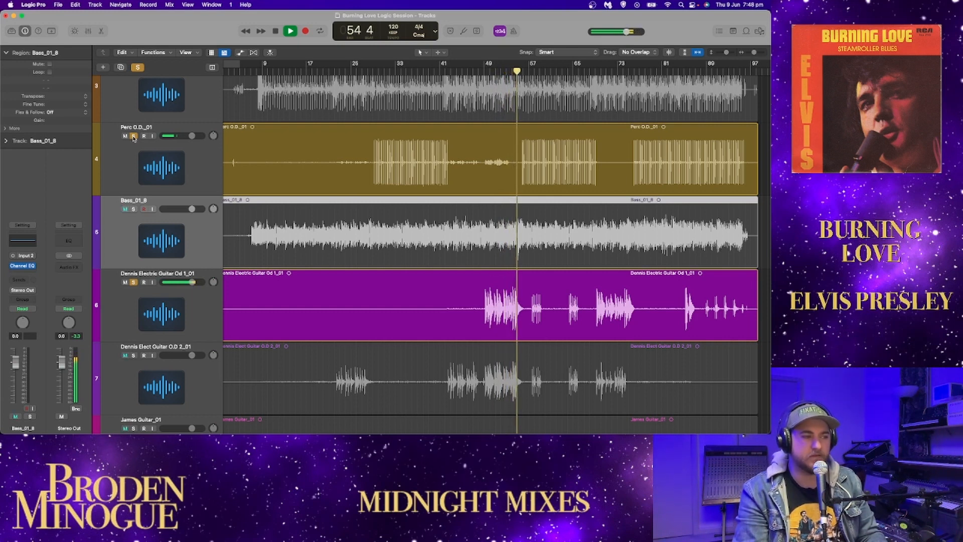
pyautogui.click(134, 137)
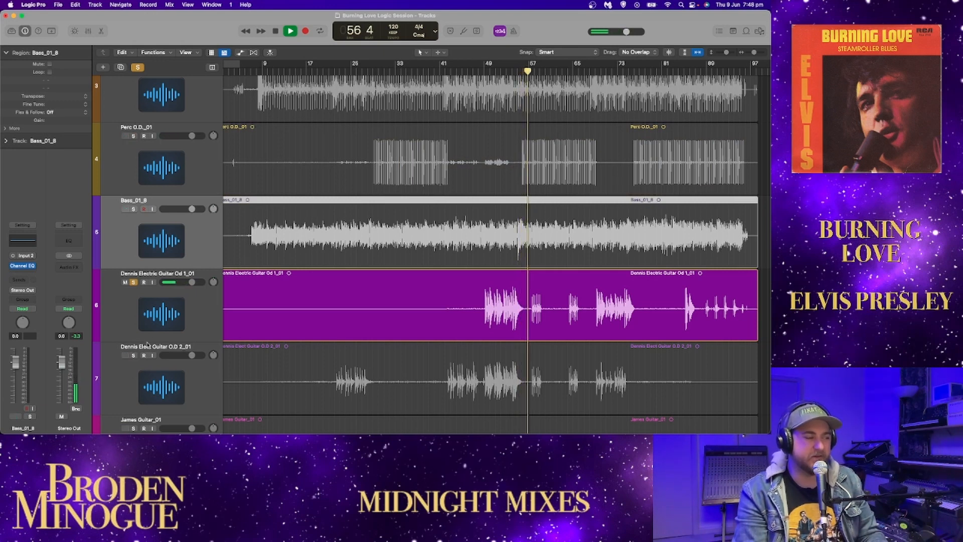
# Step: Solo the second electric guitar overdub with the first, pan both off centre and continue playing them together
pyautogui.click(134, 355)
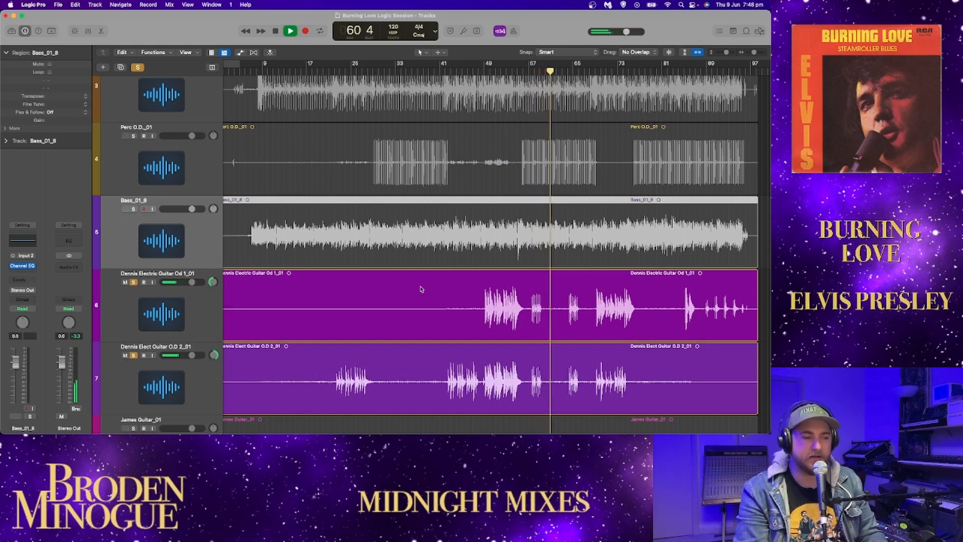
pyautogui.scroll(-3, 424, 294)
pyautogui.scroll(1, 428, 294)
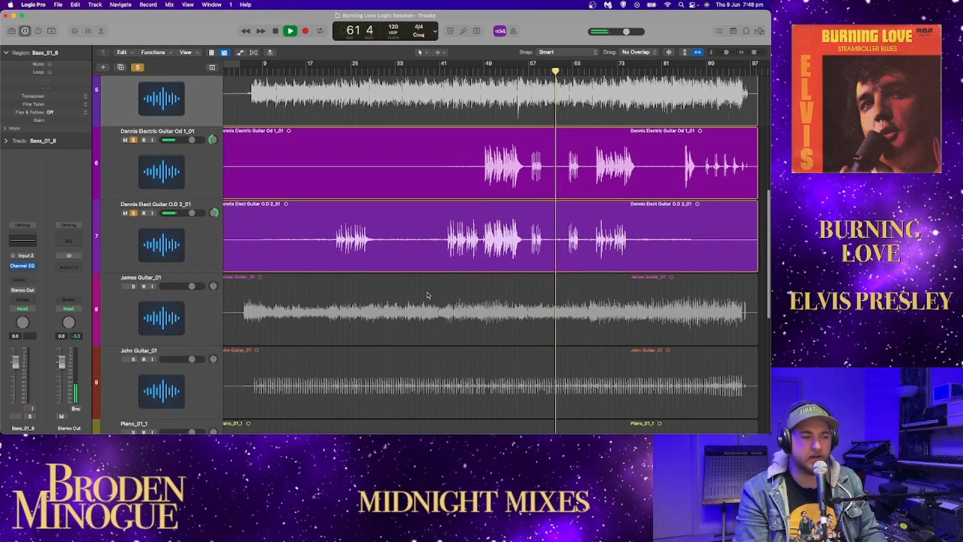
pyautogui.press('space')
pyautogui.press('space')
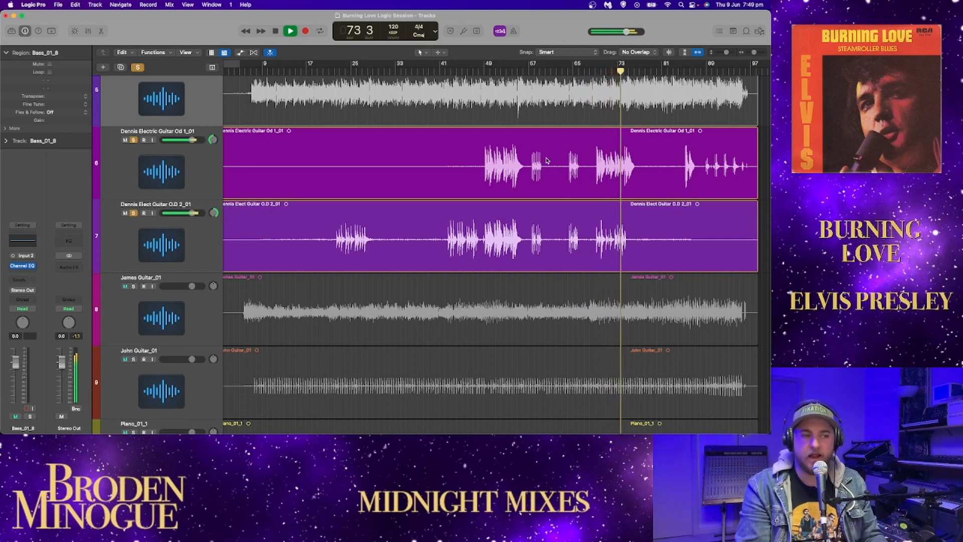
# Step: Unsolo the first electric guitar overdub, centre the second's pan and play the second alone up to about bar 74
pyautogui.hscroll(1, 547, 162)
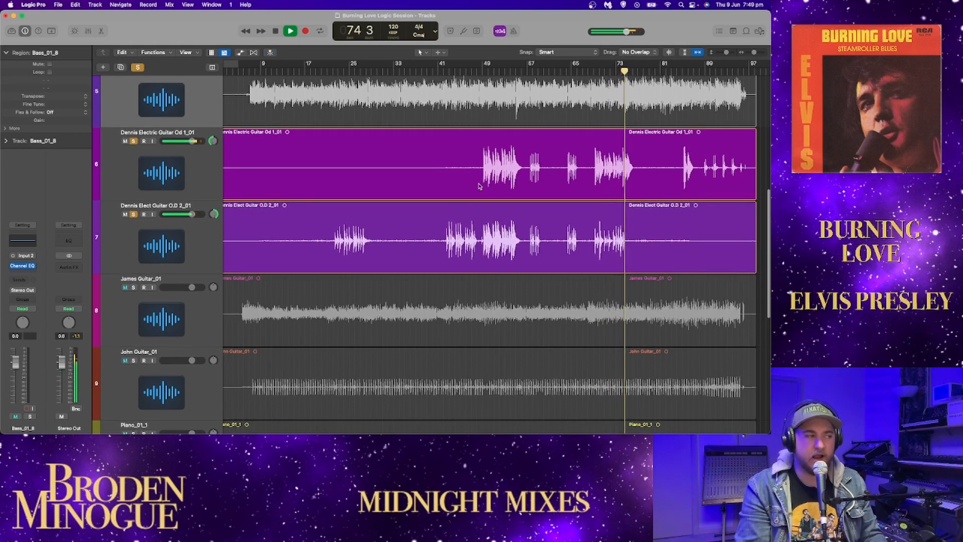
pyautogui.press('space')
pyautogui.click(132, 142)
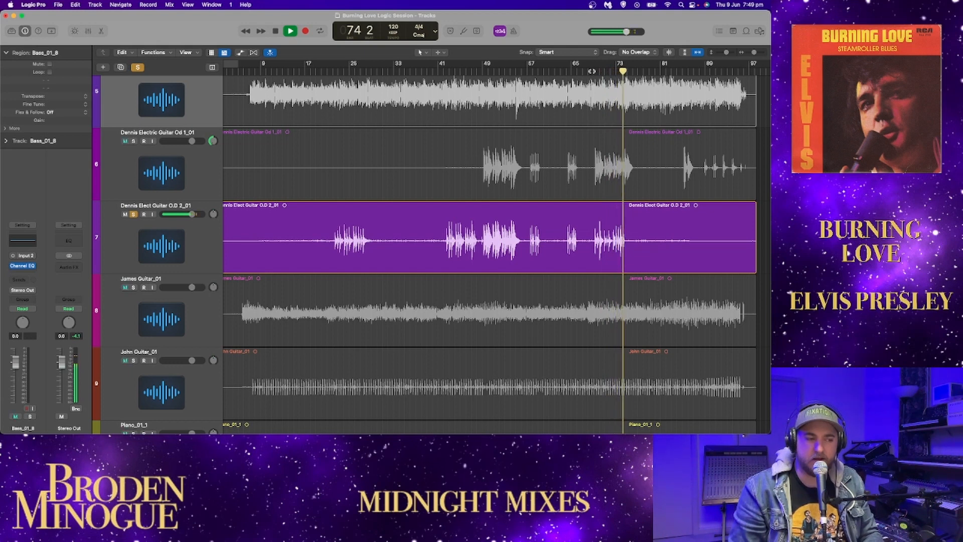
pyautogui.press('space')
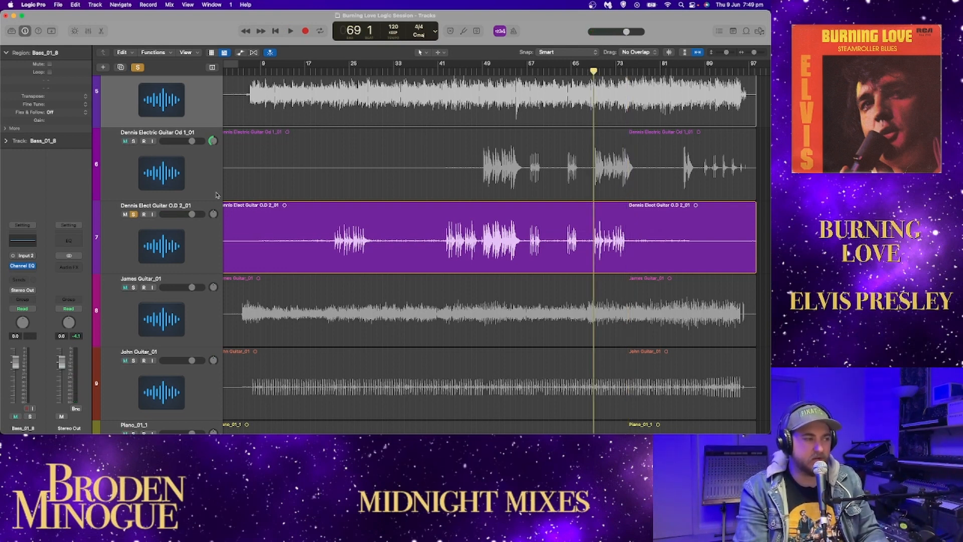
# Step: Solo the first guitar overdub again, pan the second off centre and play both, including from about bar 84 to bar 89
pyautogui.click(133, 141)
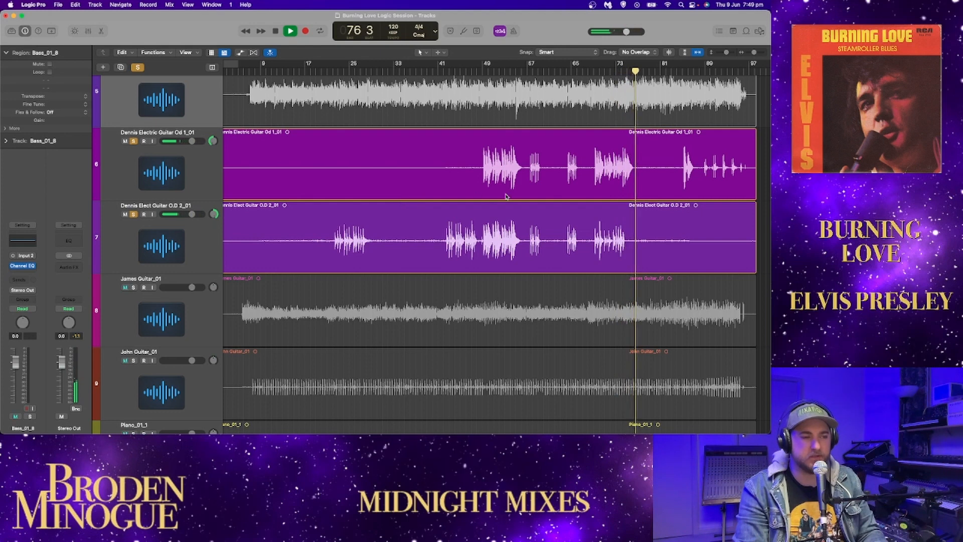
pyautogui.click(678, 73)
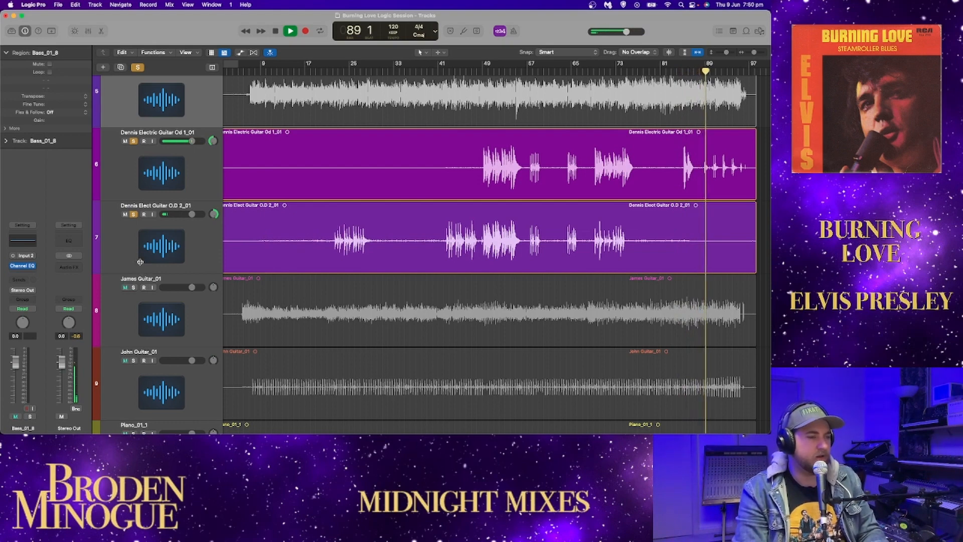
pyautogui.press('space')
# Step: Unsolo both electric guitar overdubs, solo the guitar on track 8 and play it from about bar 5
pyautogui.click(134, 142)
pyautogui.click(134, 215)
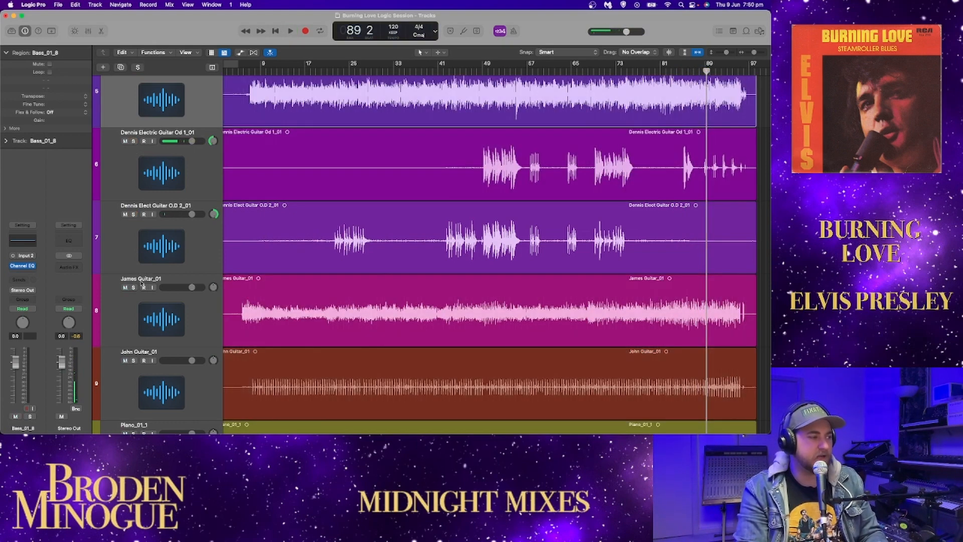
pyautogui.click(134, 287)
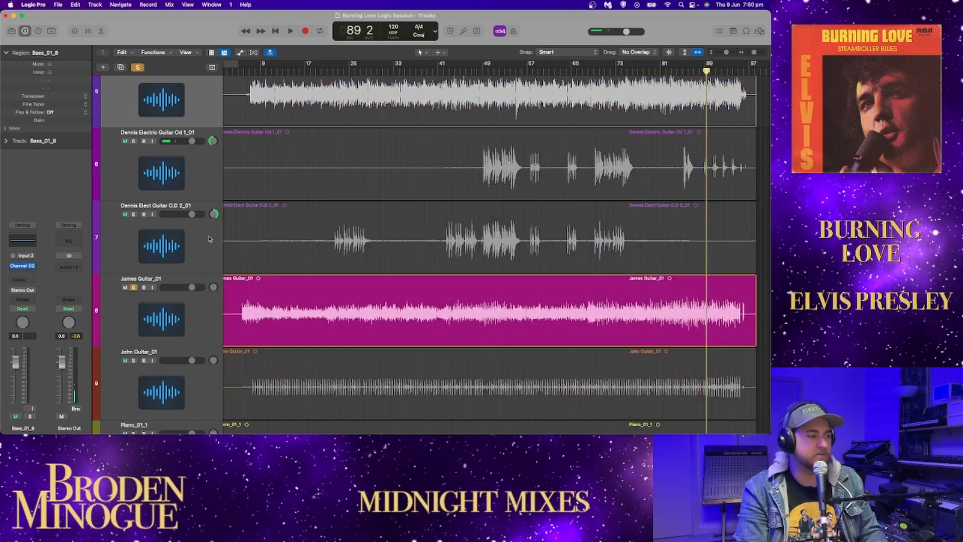
pyautogui.click(238, 72)
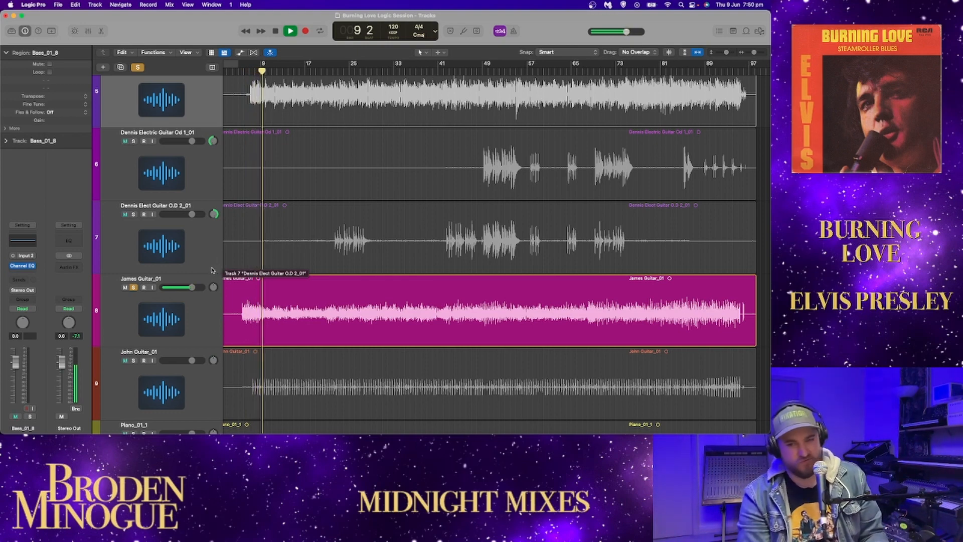
# Step: Listen to the soloed track 8 guitar up to bar 28 while looking over the tracks below, pause and resume playback
pyautogui.scroll(-3, 330, 290)
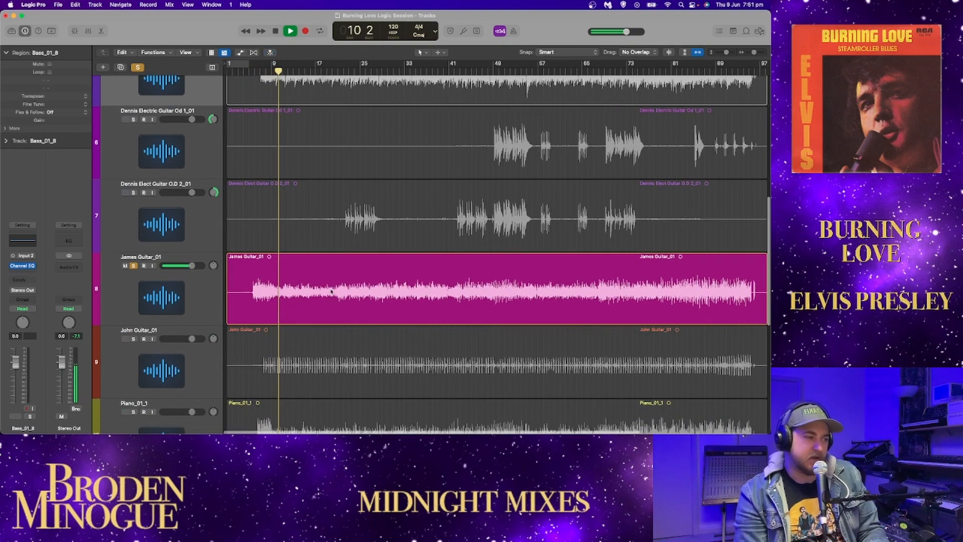
pyautogui.scroll(-1, 330, 290)
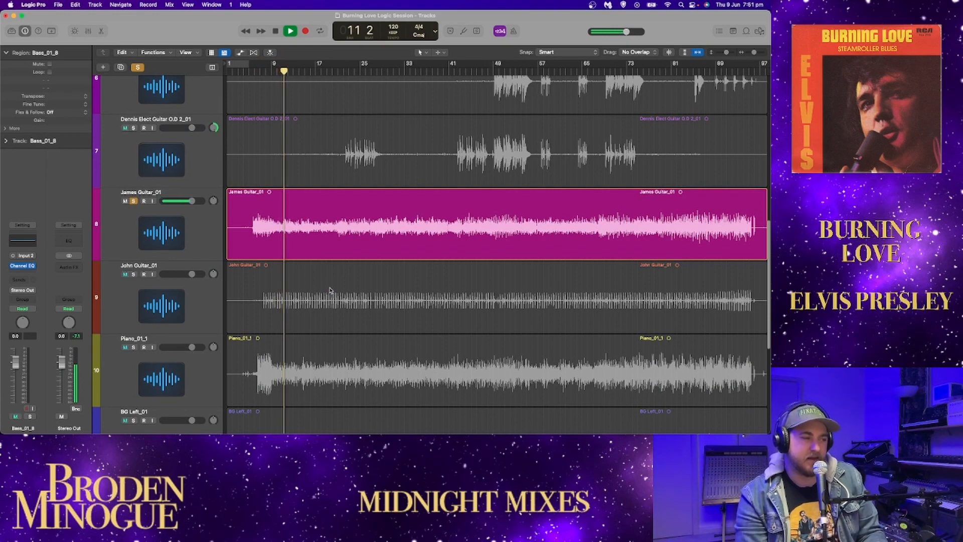
pyautogui.scroll(-2, 330, 289)
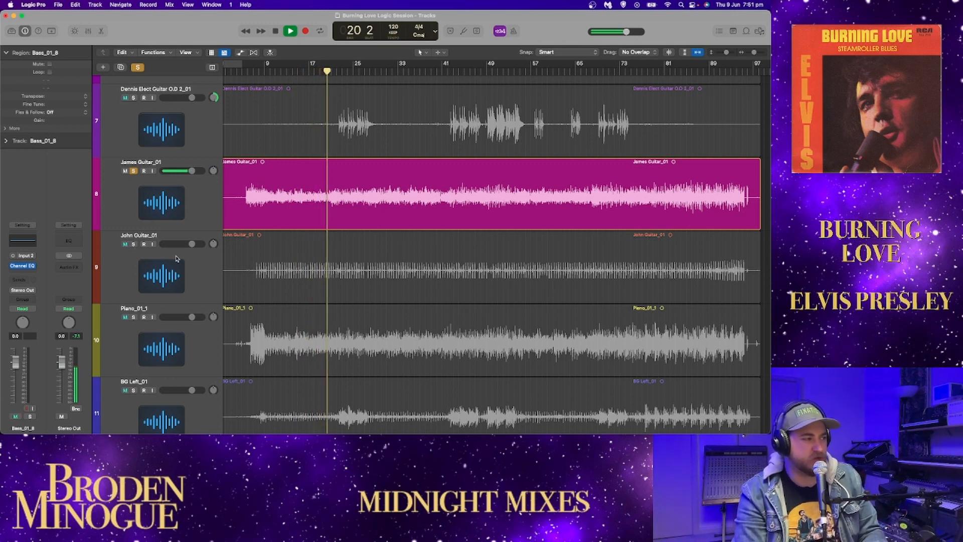
pyautogui.scroll(-1, 174, 260)
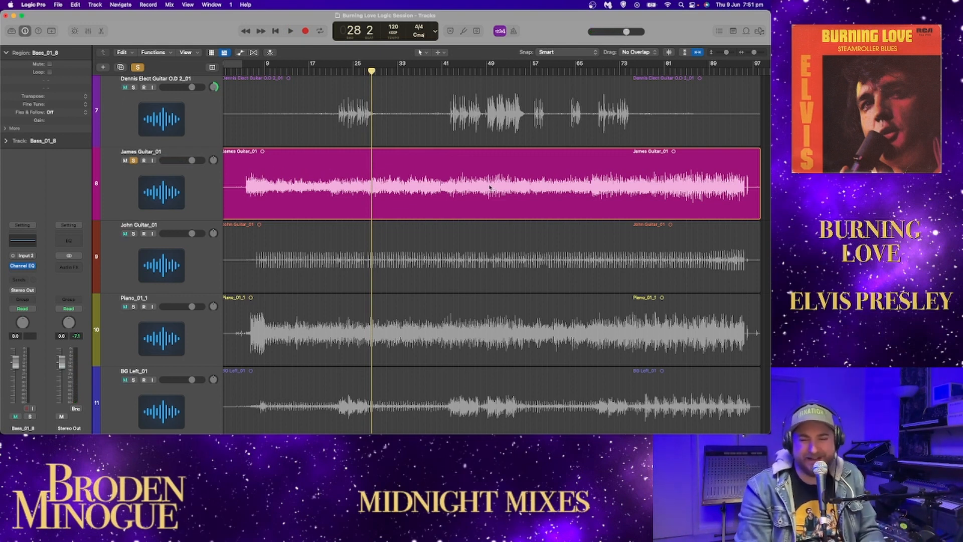
pyautogui.press('space')
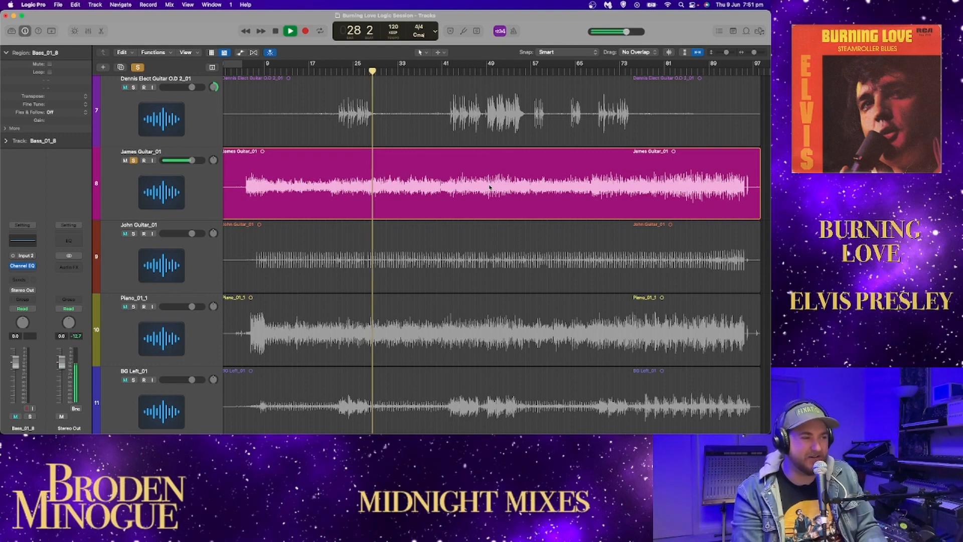
# Step: Play from bar 40 and add both electric guitar overdubs and the bass in solo alongside the track 8 guitar
pyautogui.click(440, 68)
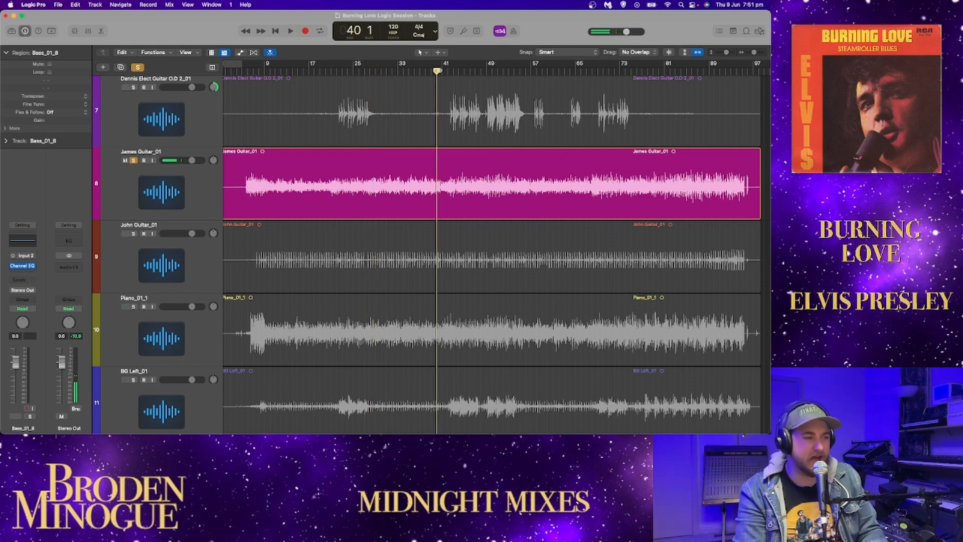
pyautogui.press('space')
pyautogui.scroll(5, 195, 169)
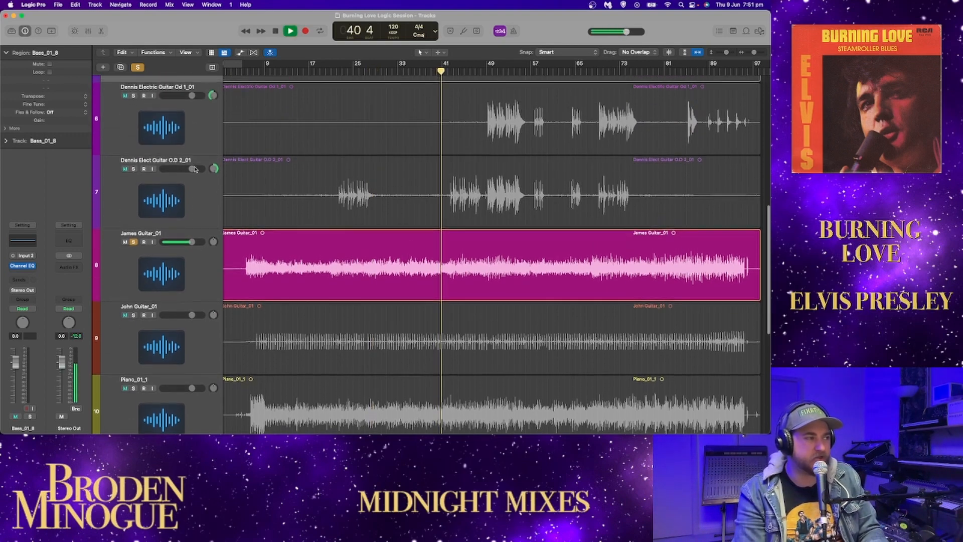
pyautogui.click(134, 210)
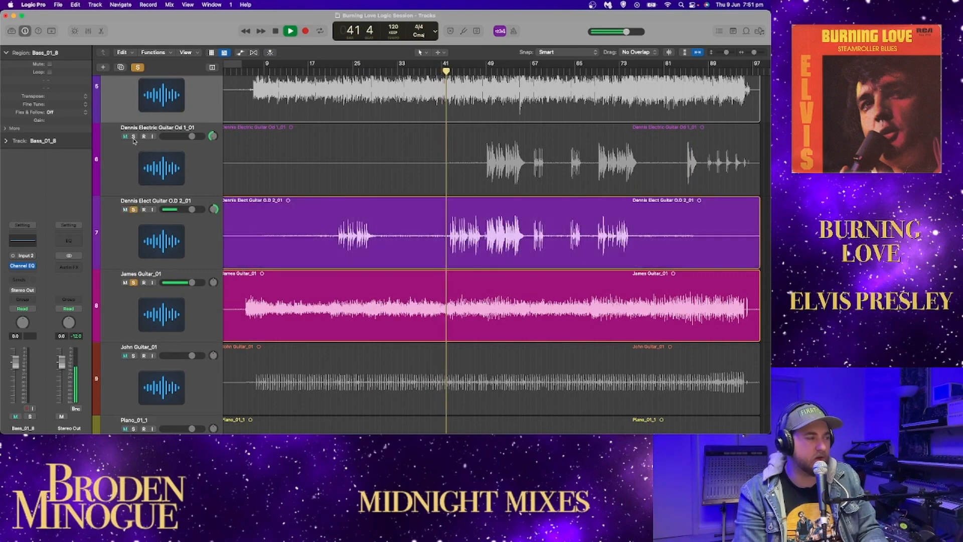
pyautogui.click(133, 136)
pyautogui.scroll(2, 134, 125)
pyautogui.click(134, 119)
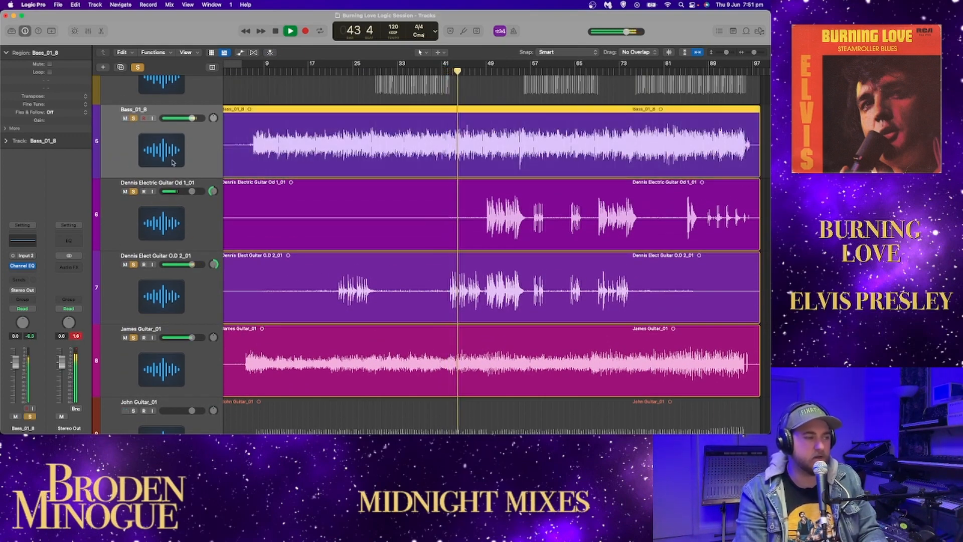
# Step: Bring the pans of both electric guitar overdubs closer to centre and play the soloed tracks from about bar 52
pyautogui.moveTo(213, 265); pyautogui.dragTo(212, 276)
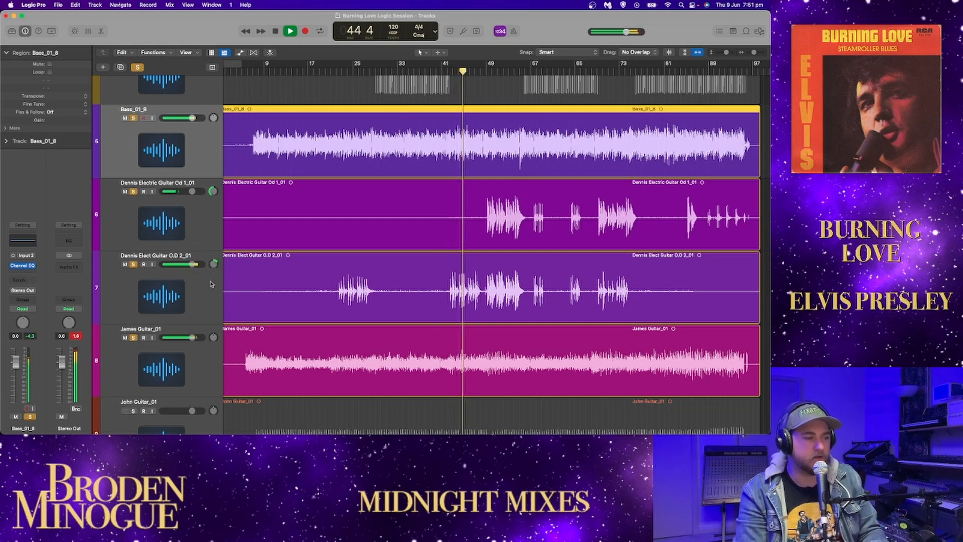
pyautogui.moveTo(213, 191); pyautogui.dragTo(215, 175)
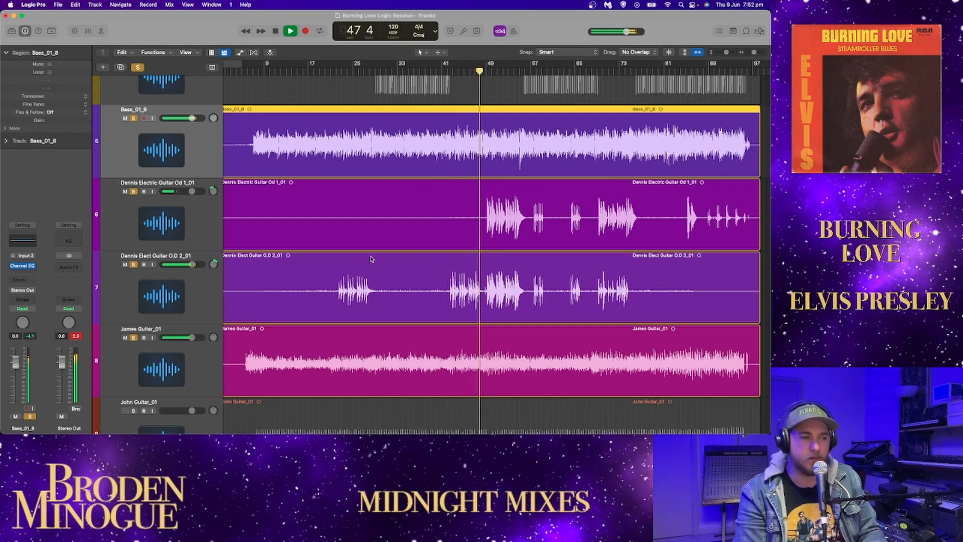
pyautogui.moveTo(481, 72); pyautogui.dragTo(509, 73)
pyautogui.press('space')
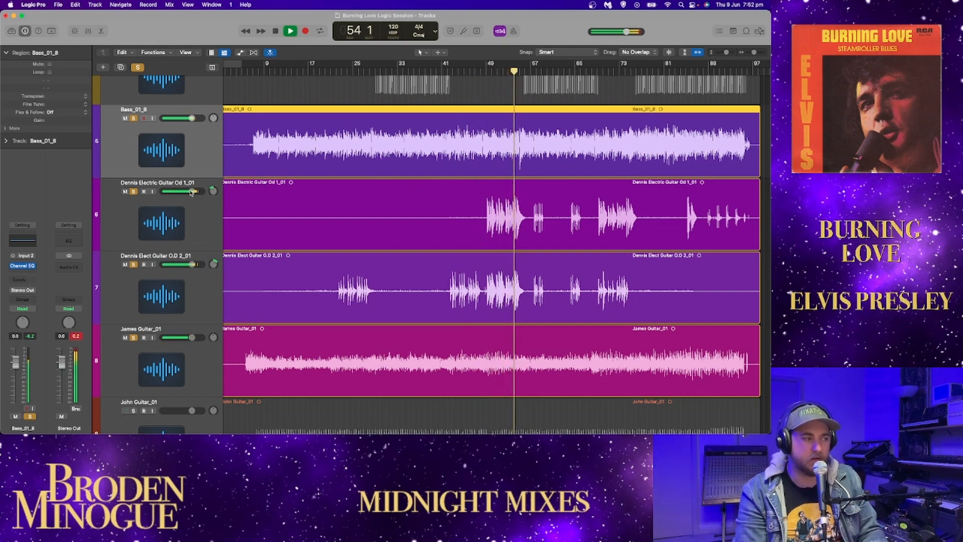
# Step: Lower the volumes of both electric guitar overdubs against the soloed bass and track 8 guitar, and stop playback
pyautogui.moveTo(193, 265); pyautogui.dragTo(184, 265)
pyautogui.moveTo(186, 192); pyautogui.dragTo(176, 223)
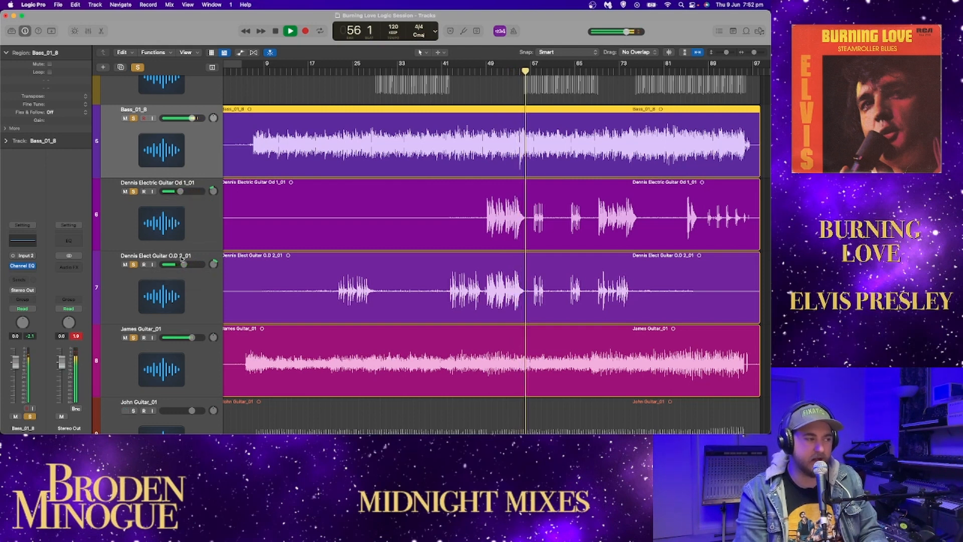
pyautogui.moveTo(184, 264); pyautogui.dragTo(181, 264)
pyautogui.press('space')
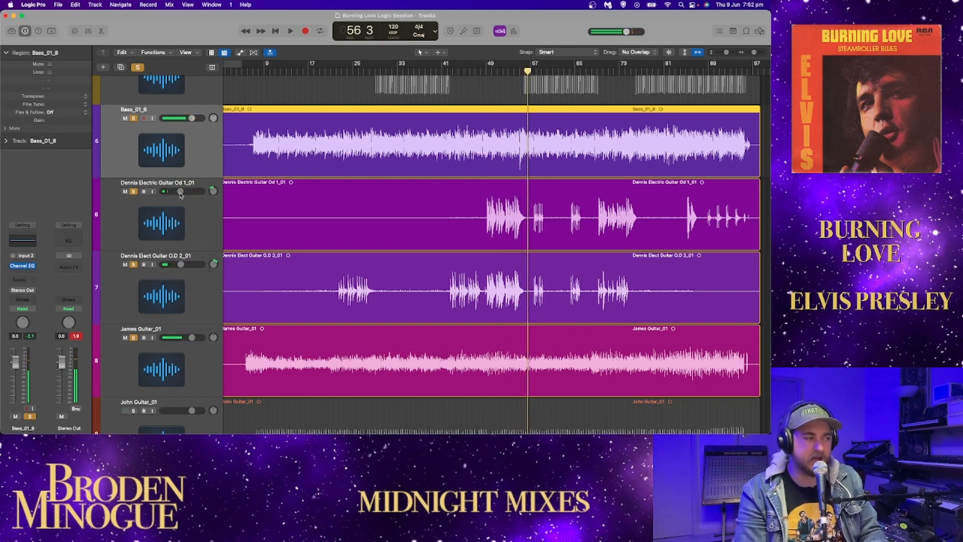
# Step: Clear all solos, solo the guitar on track 9 and play it from about bar 7
pyautogui.scroll(-5, 340, 245)
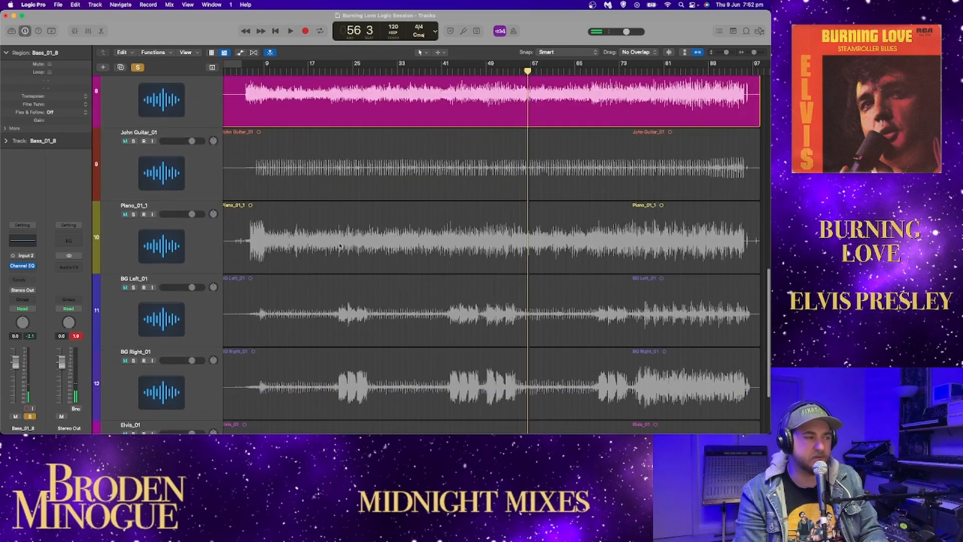
pyautogui.scroll(2, 137, 144)
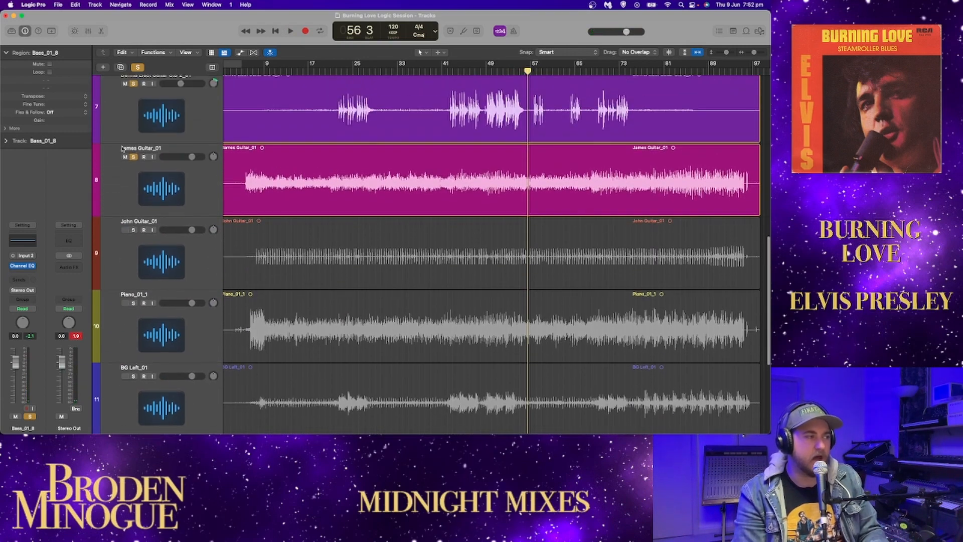
pyautogui.click(136, 68)
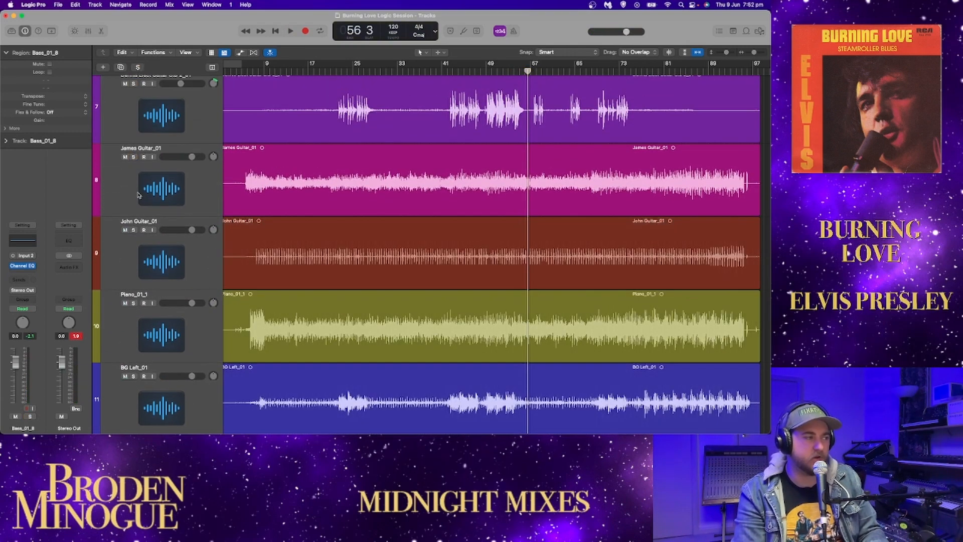
pyautogui.click(134, 230)
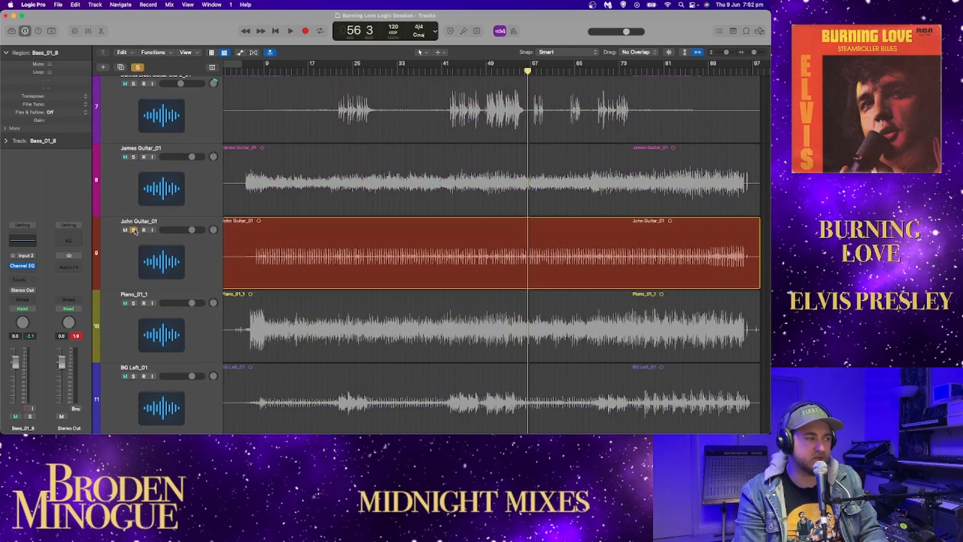
pyautogui.click(249, 72)
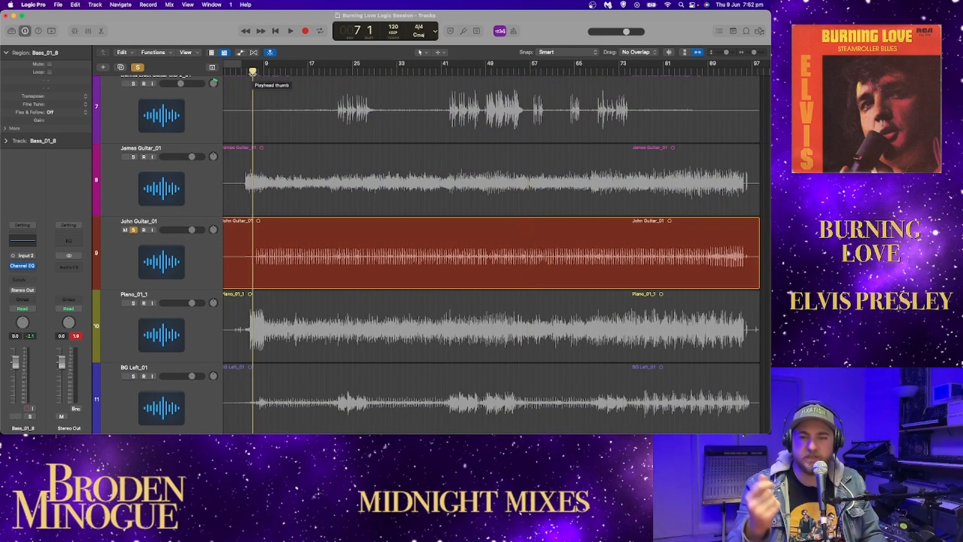
pyautogui.press('space')
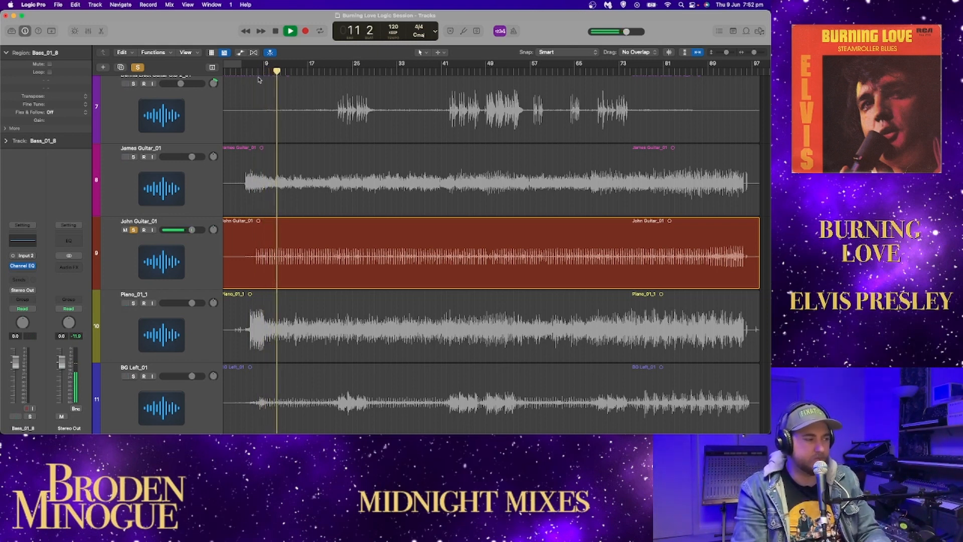
# Step: Add a Channel EQ to the track 9 guitar, check its spectrum in the analyzer and close the plug-in window
pyautogui.click(140, 244)
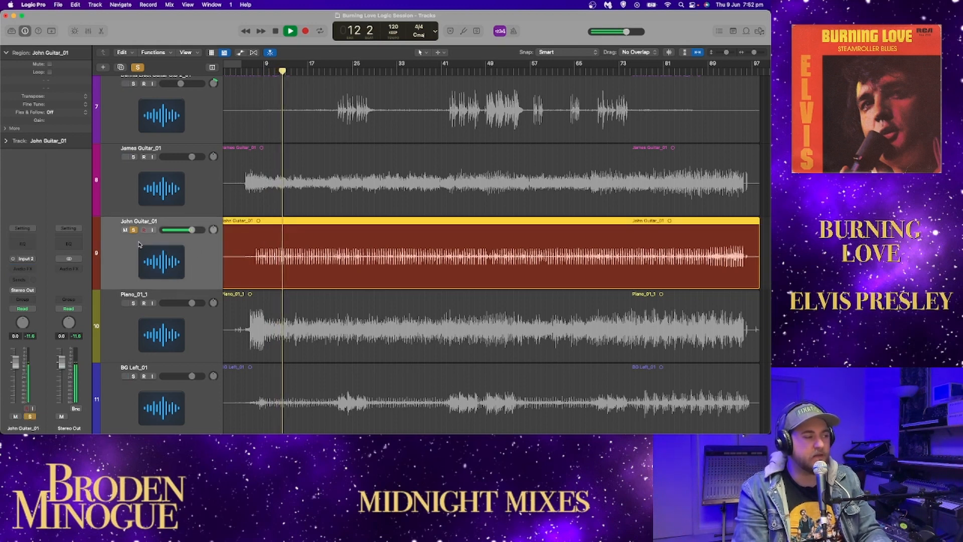
pyautogui.click(23, 244)
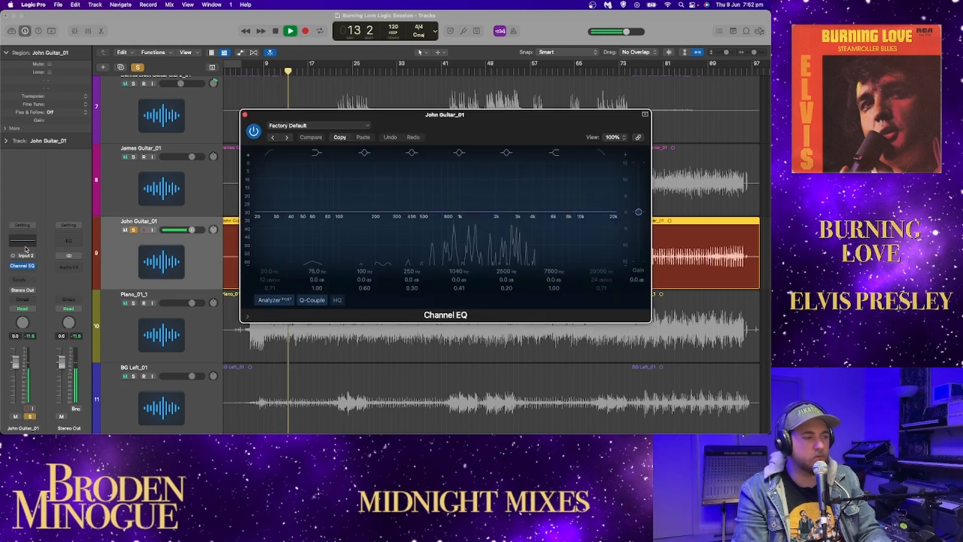
pyautogui.click(244, 114)
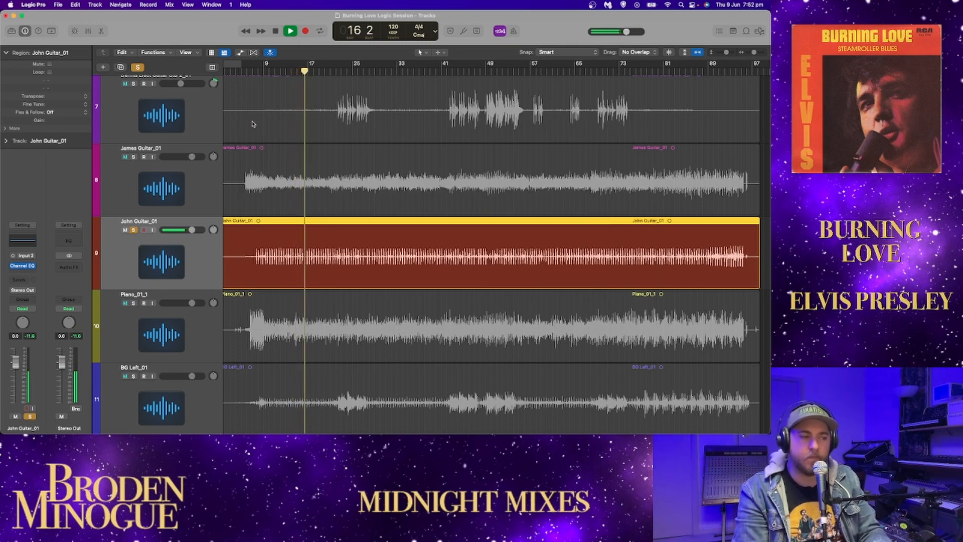
# Step: Solo the track 8 guitar alongside track 9, try panning the two off centre, and reset both pans to centre
pyautogui.click(134, 157)
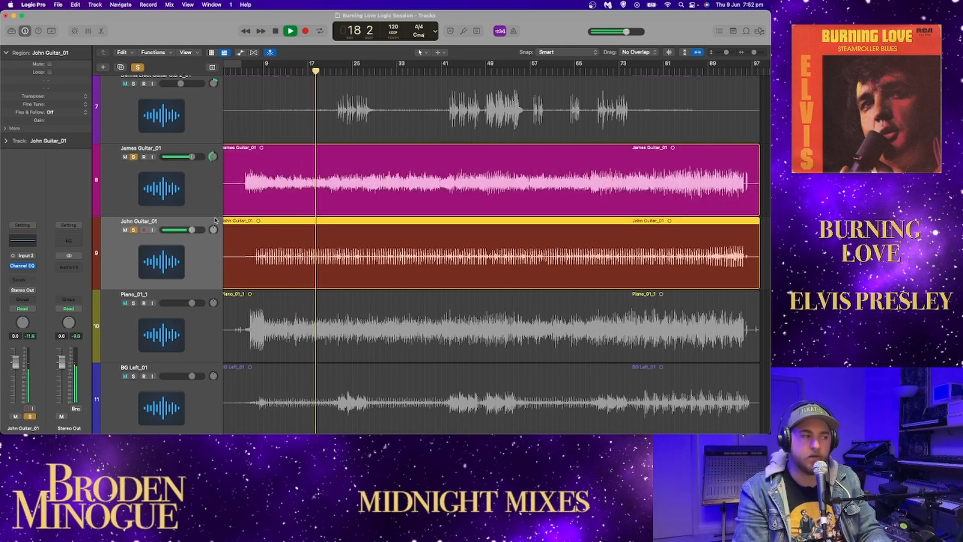
pyautogui.moveTo(213, 229); pyautogui.dragTo(217, 233)
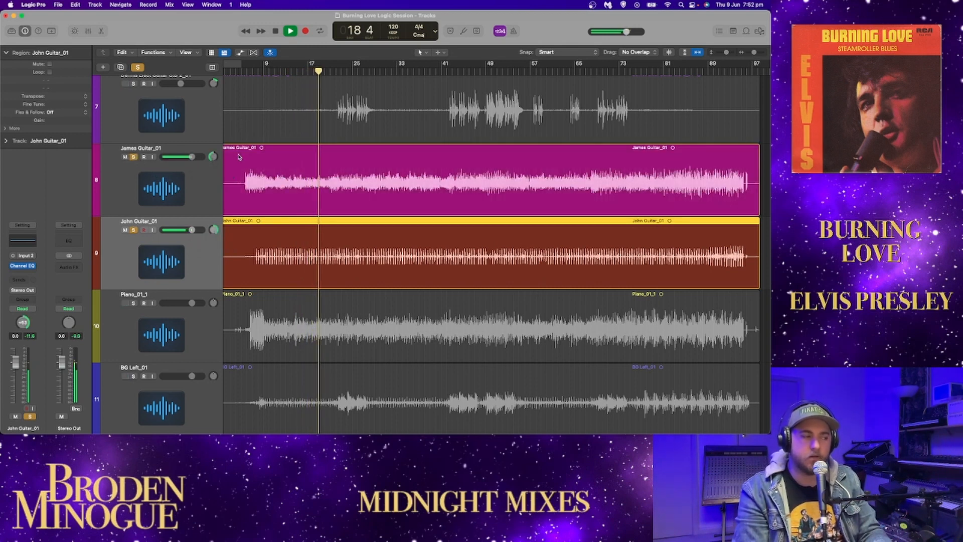
pyautogui.keyDown('alt'); pyautogui.click(215, 231); pyautogui.keyUp('alt')
pyautogui.keyDown('alt'); pyautogui.click(214, 158); pyautogui.keyUp('alt')
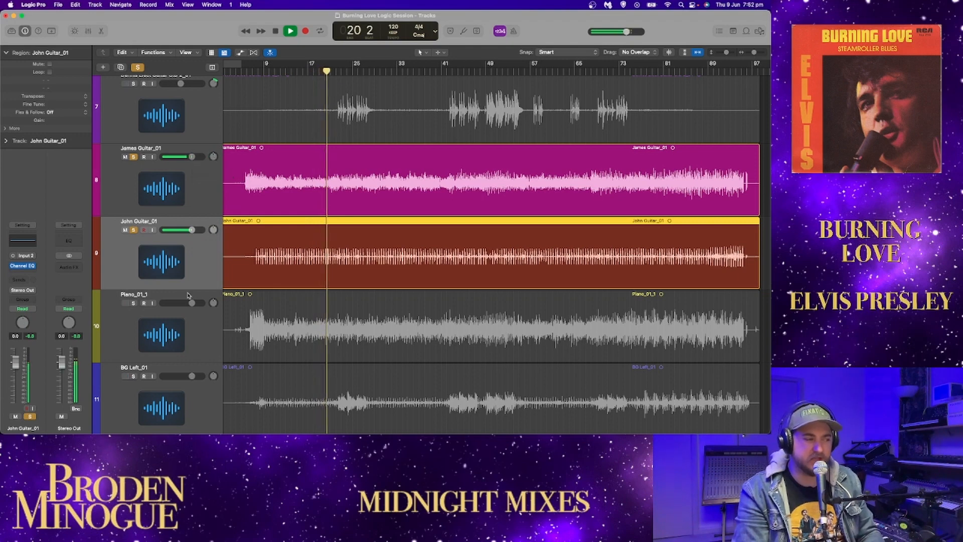
# Step: Stop playback, unsolo the guitars on tracks 8 and 9, solo the piano and play it from near the song's start
pyautogui.press('space')
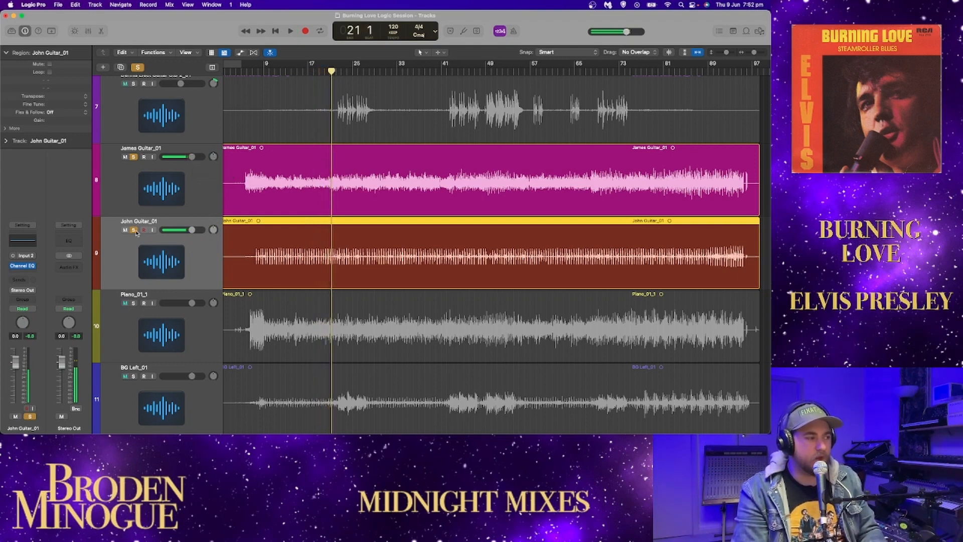
pyautogui.click(134, 230)
pyautogui.click(134, 157)
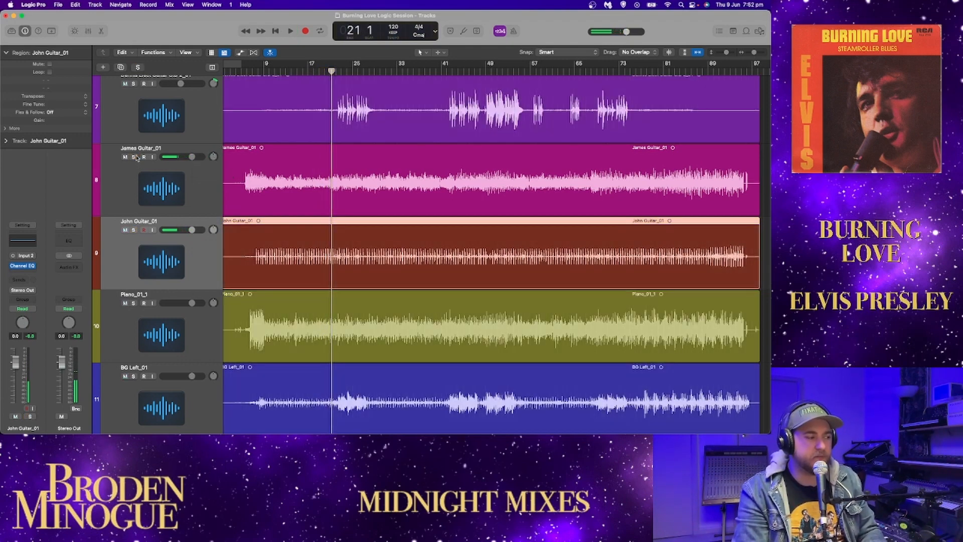
pyautogui.click(133, 304)
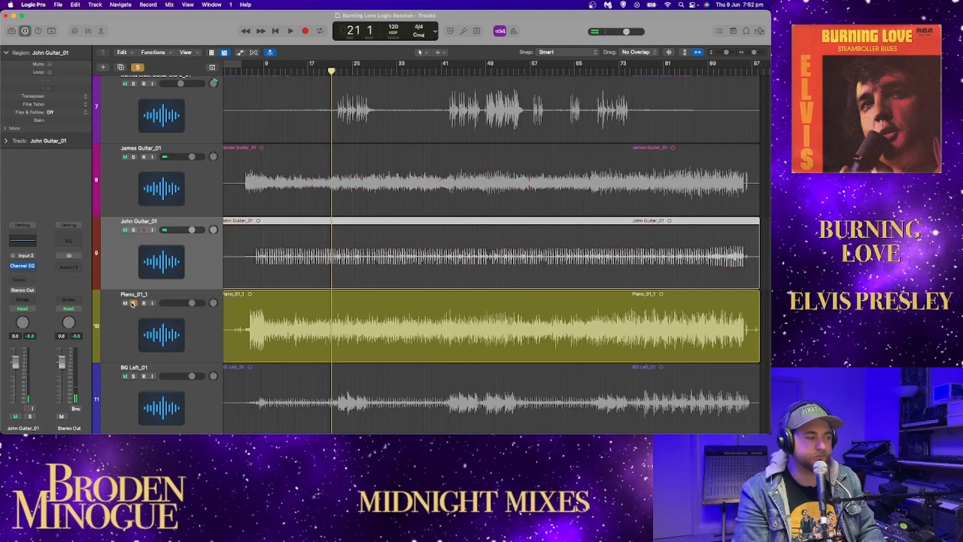
pyautogui.press('Return')
pyautogui.click(235, 70)
pyautogui.press('space')
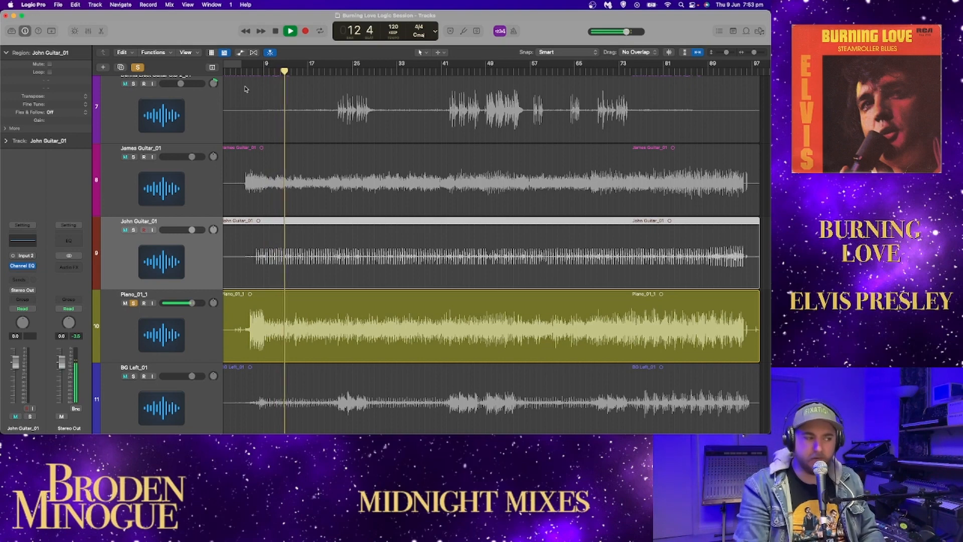
# Step: Listen to the soloed piano up to about bar 27 while viewing the tracks below, and play it again from about bar 77
pyautogui.scroll(-6, 361, 150)
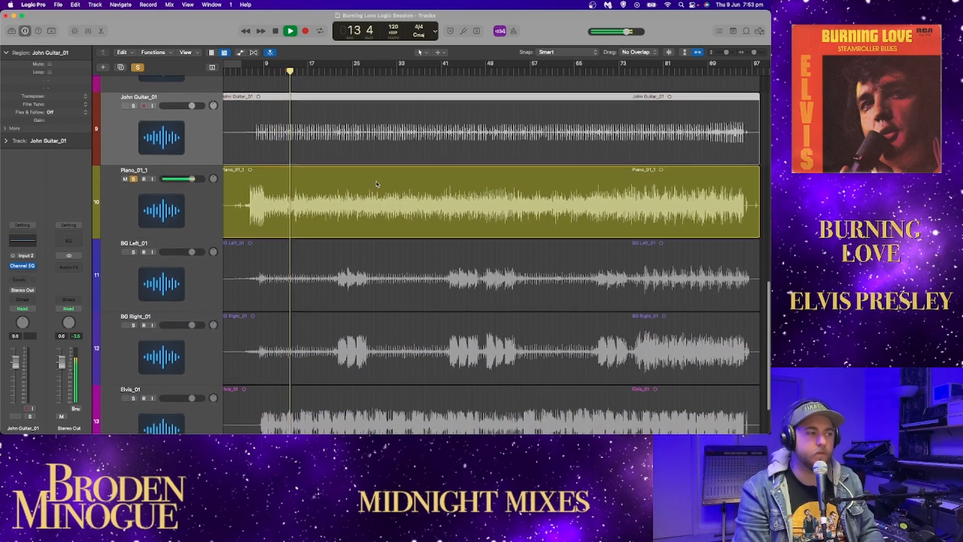
pyautogui.scroll(-1, 380, 176)
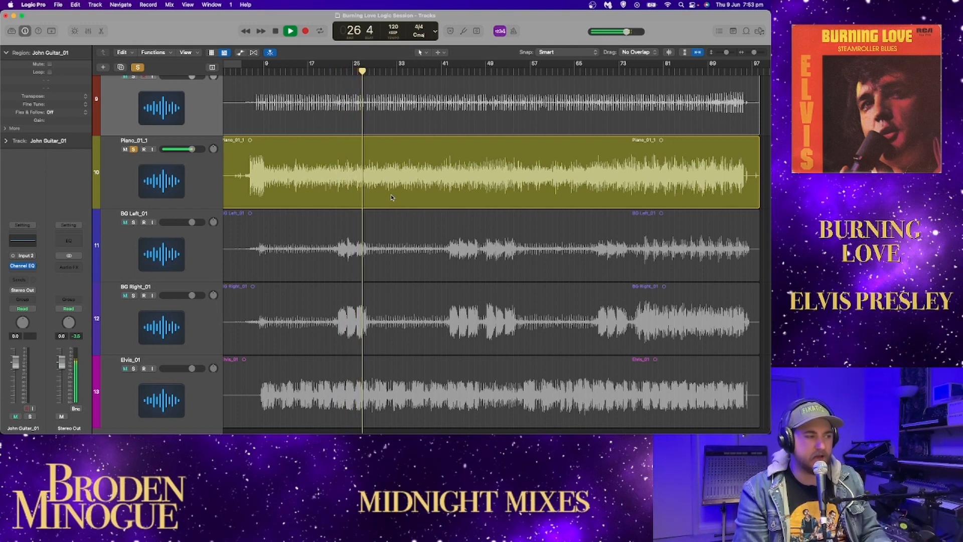
pyautogui.press('space')
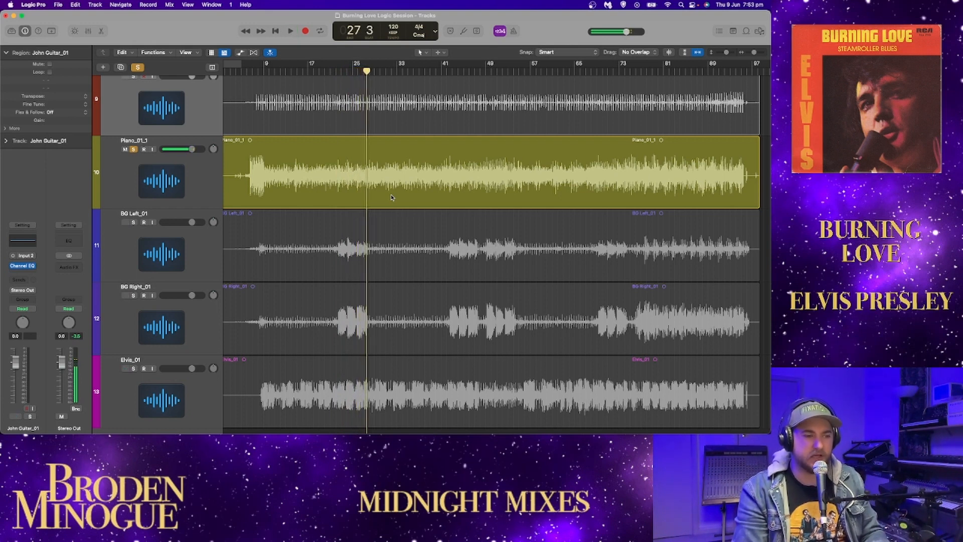
pyautogui.click(647, 70)
pyautogui.press('space')
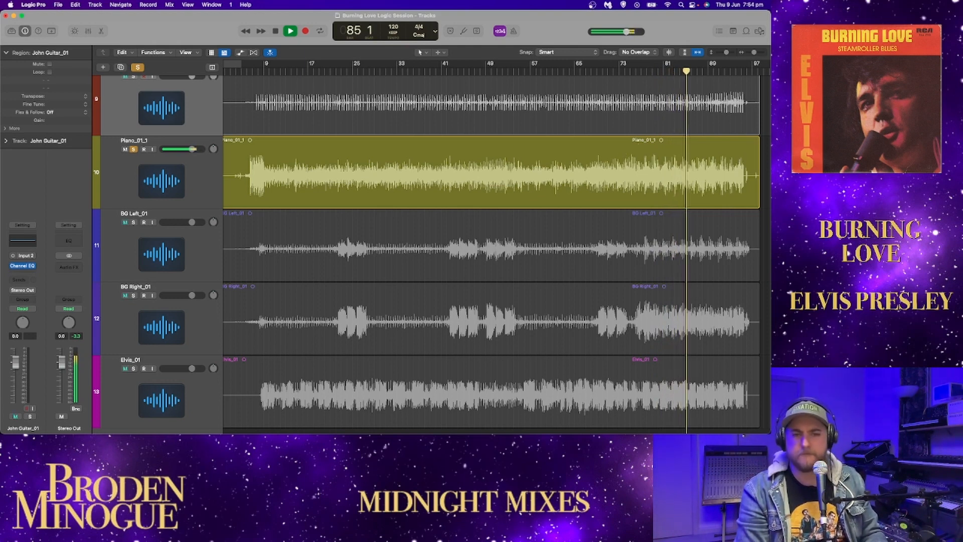
# Step: Unsolo the piano, play the soloed kick drum from about bar 76, and add the snare and Over All tracks in solo
pyautogui.scroll(10, 443, 211)
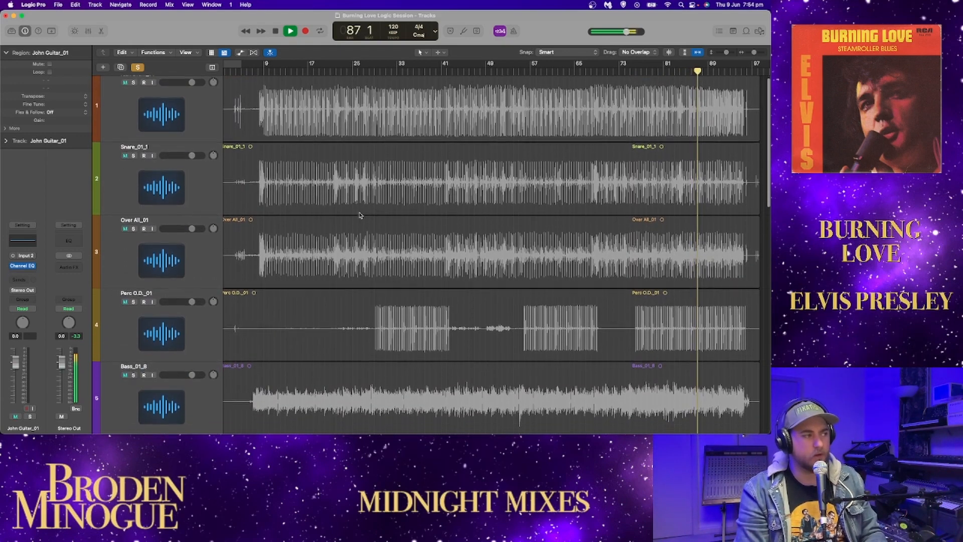
pyautogui.click(138, 68)
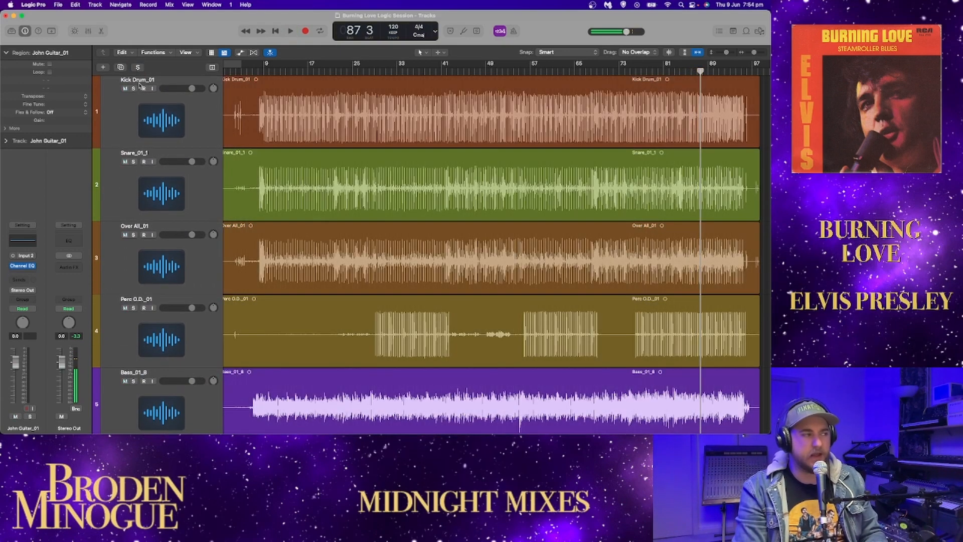
pyautogui.click(133, 88)
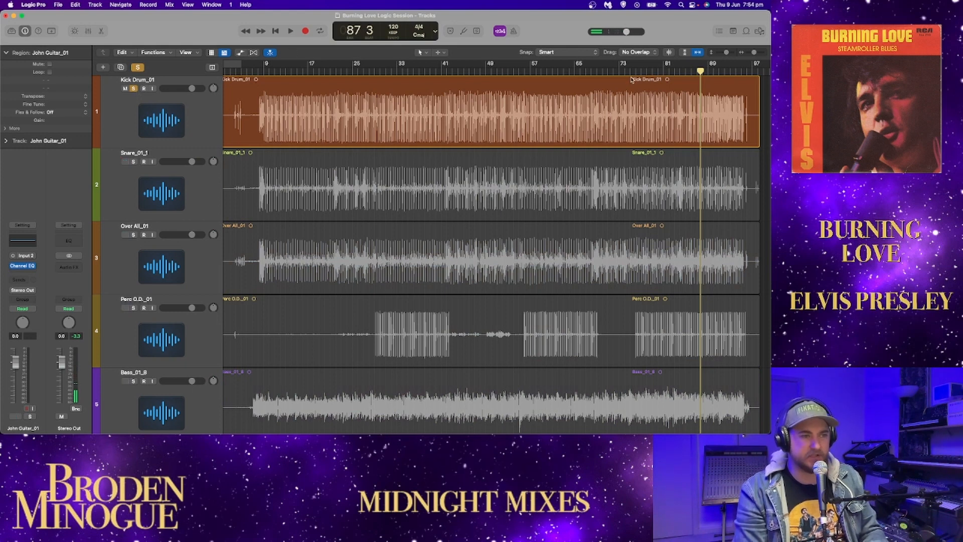
pyautogui.press('space')
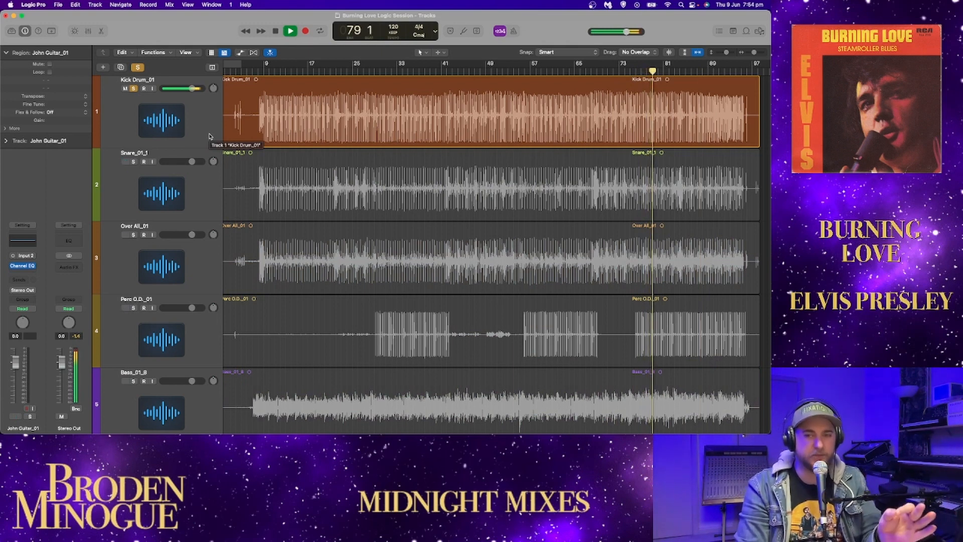
pyautogui.click(133, 161)
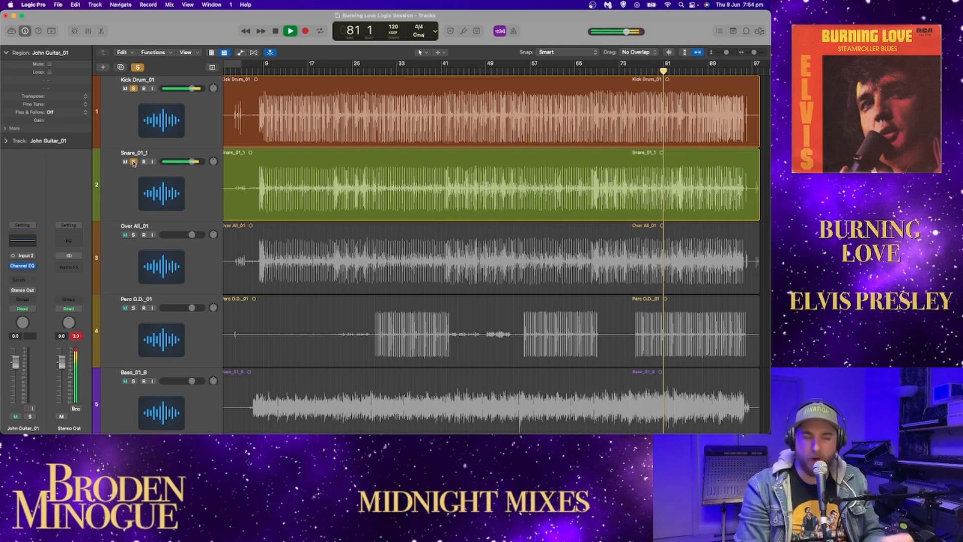
pyautogui.click(133, 235)
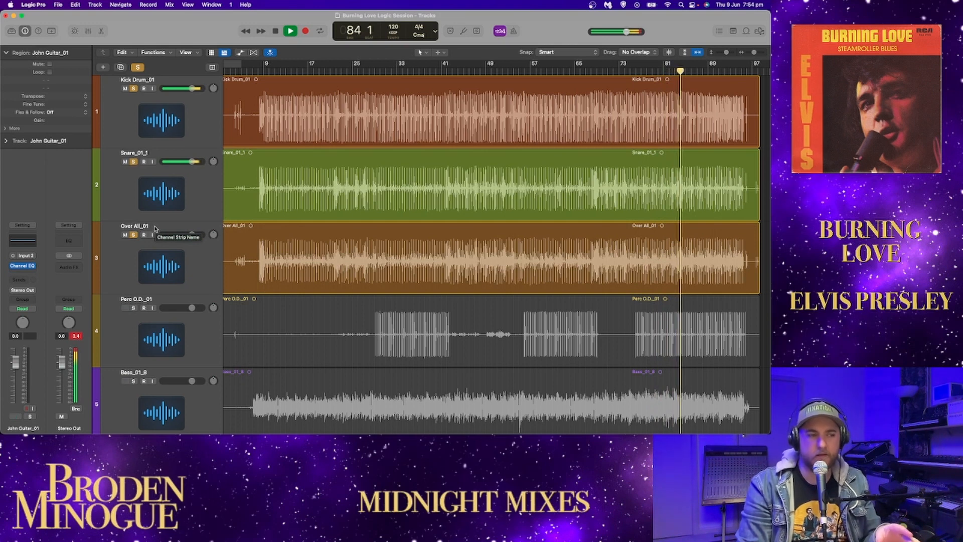
# Step: Add the percussion overdub in solo with its volume lowered to -5.5 dB, and solo the bass as well
pyautogui.click(134, 308)
pyautogui.moveTo(192, 308); pyautogui.dragTo(182, 308)
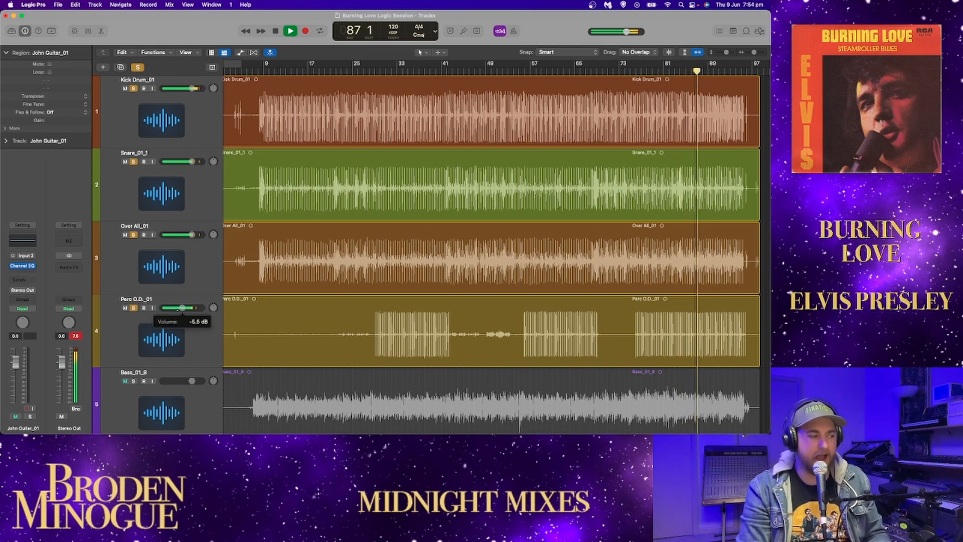
pyautogui.click(134, 381)
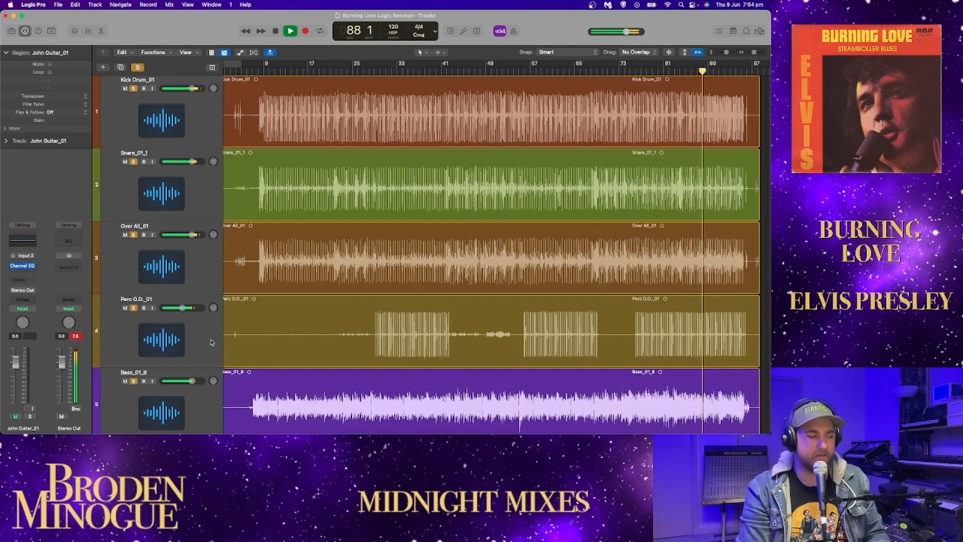
pyautogui.scroll(-2, 252, 338)
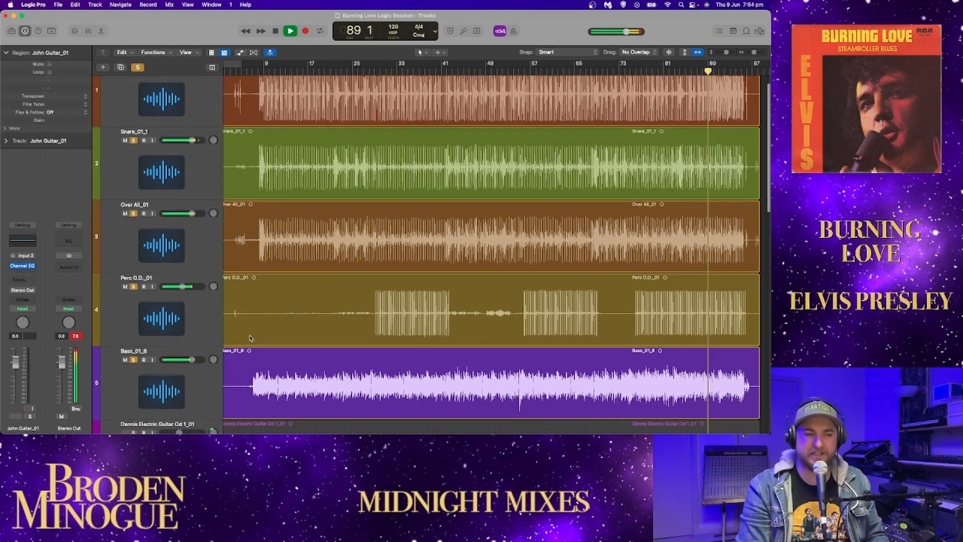
pyautogui.scroll(2, 252, 337)
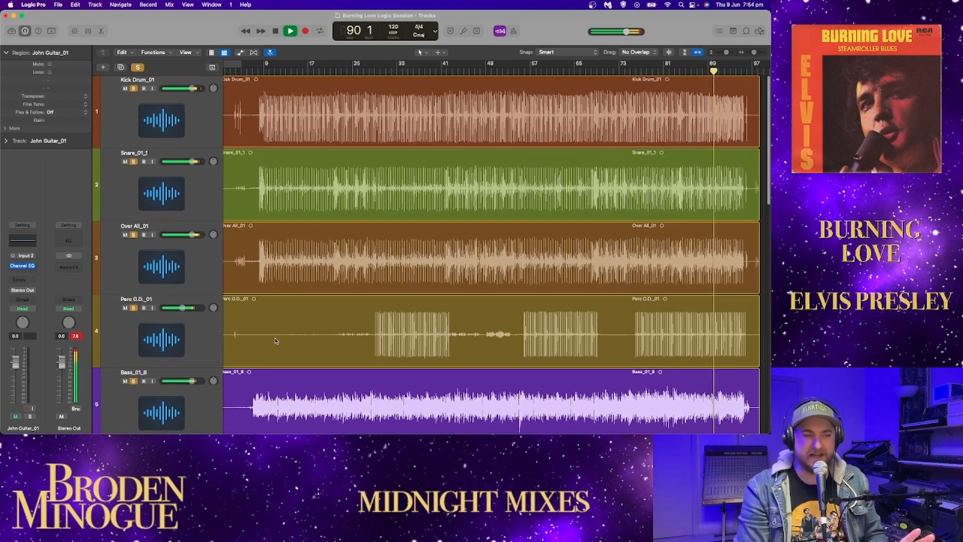
# Step: Add the guitars on tracks 6 to 9 and the piano in solo one after another while the song plays out
pyautogui.scroll(-5, 261, 341)
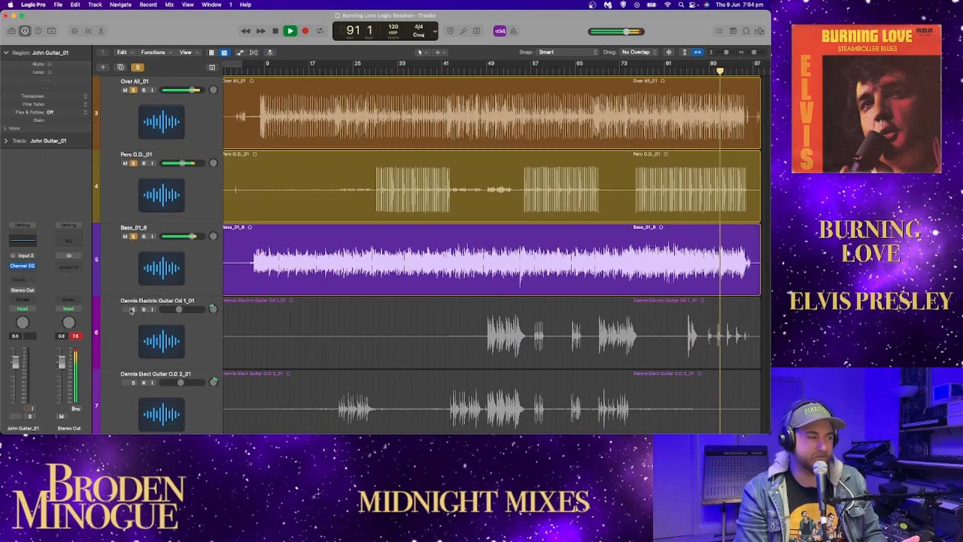
pyautogui.click(133, 315)
pyautogui.scroll(-2, 158, 351)
pyautogui.click(134, 349)
pyautogui.scroll(-4, 133, 346)
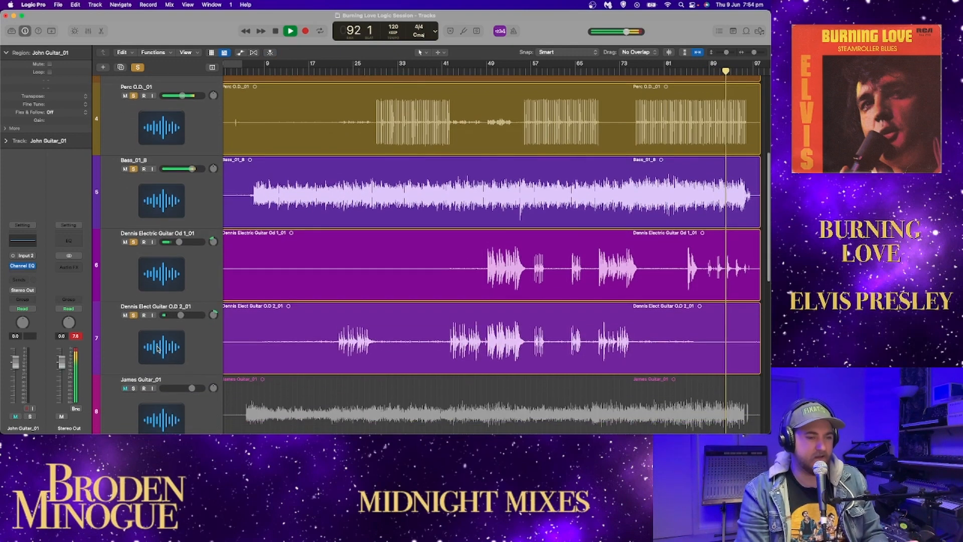
pyautogui.click(133, 346)
pyautogui.click(134, 419)
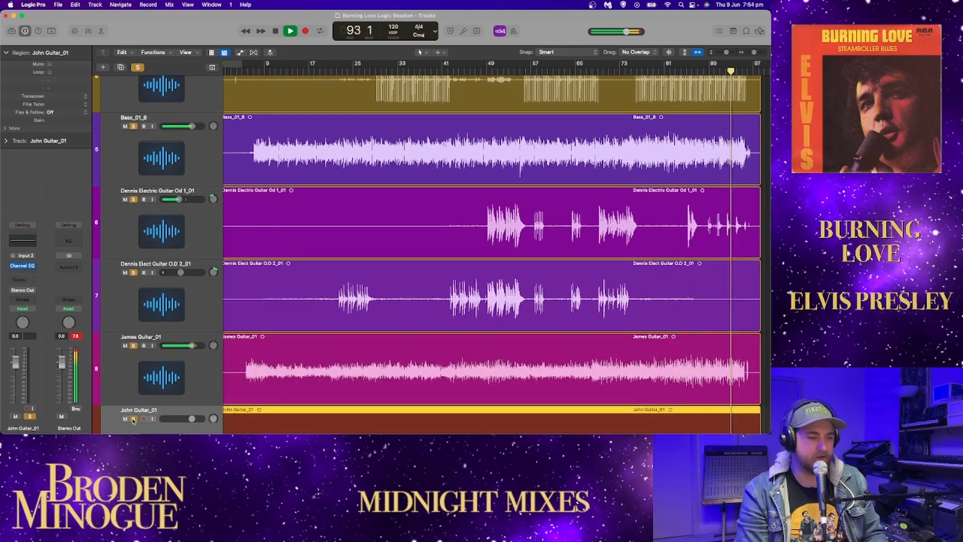
pyautogui.scroll(-1, 170, 411)
pyautogui.scroll(-4, 166, 401)
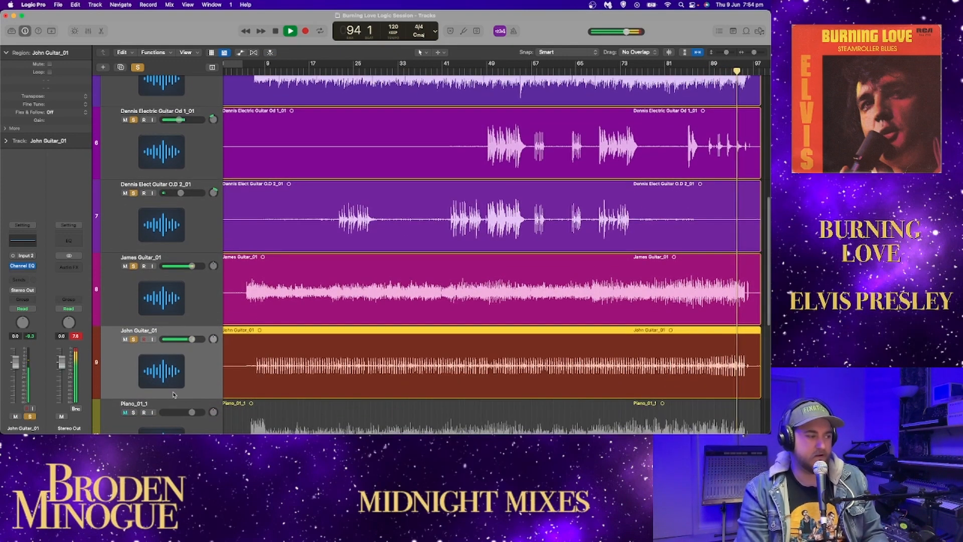
pyautogui.click(134, 396)
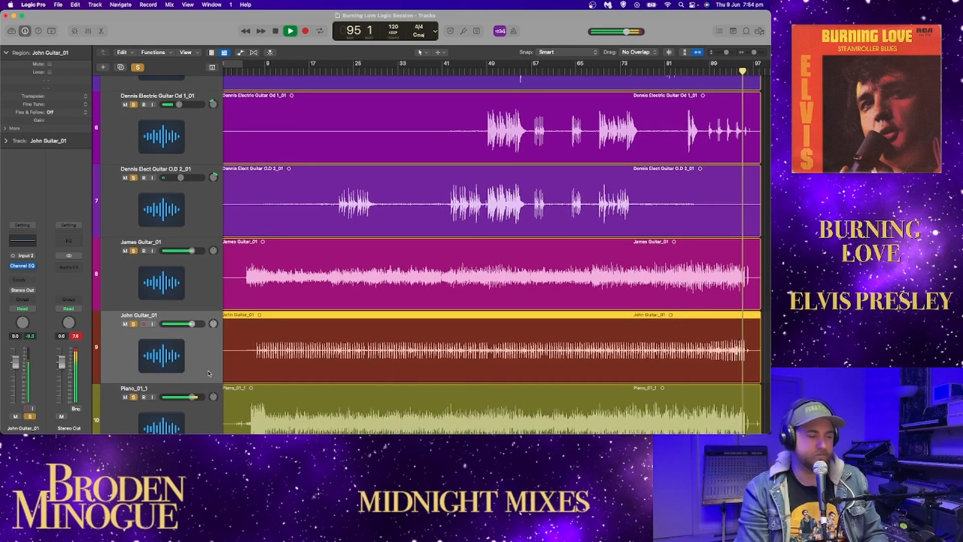
pyautogui.scroll(-1, 151, 396)
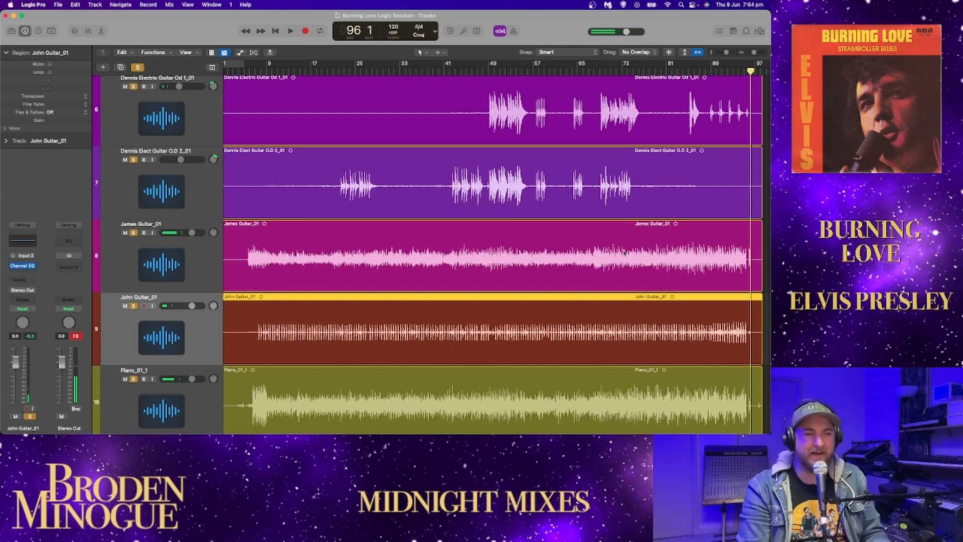
# Step: Zoom in on the song's ending and play the soloed tracks from bar 95
pyautogui.click(744, 72)
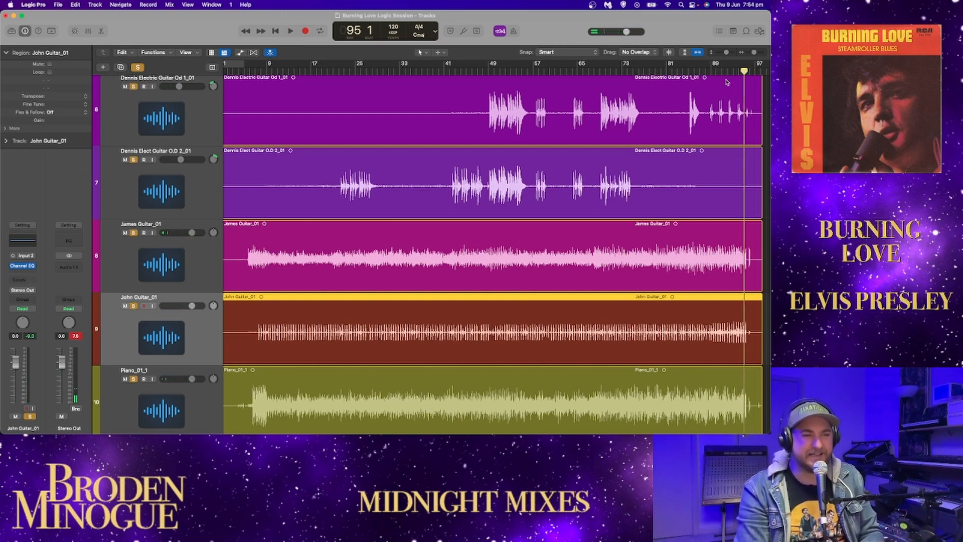
pyautogui.moveTo(754, 53); pyautogui.dragTo(756, 53)
pyautogui.hscroll(8, 632, 181)
pyautogui.hscroll(6, 627, 181)
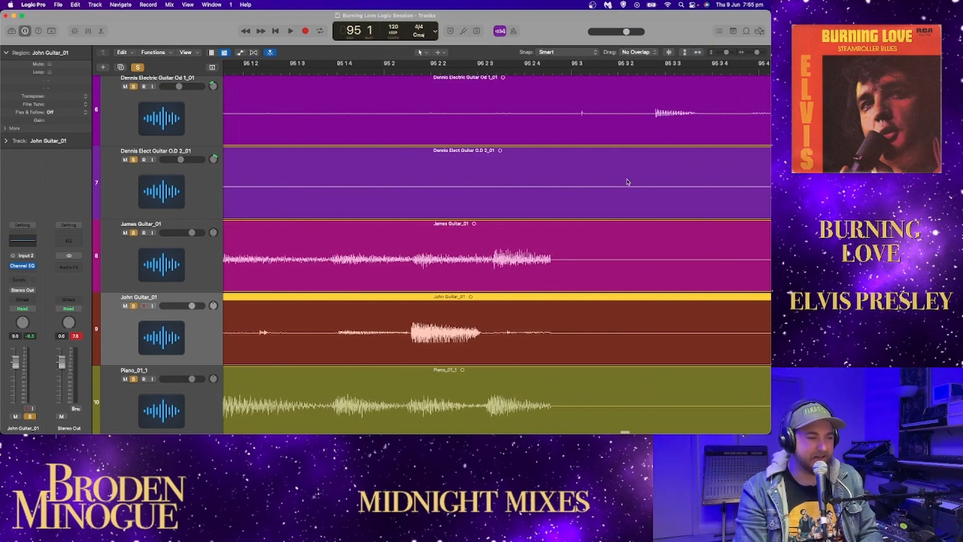
pyautogui.press('space')
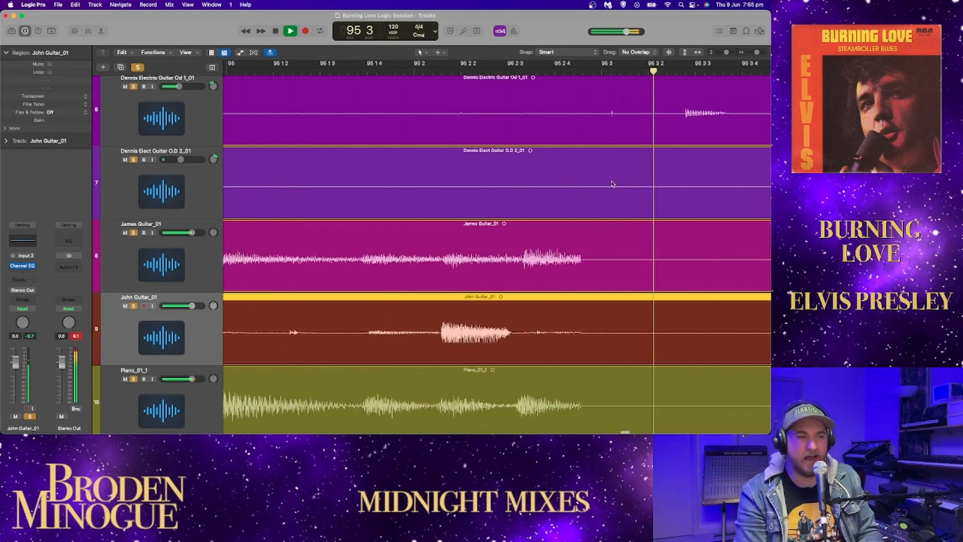
pyautogui.press('space')
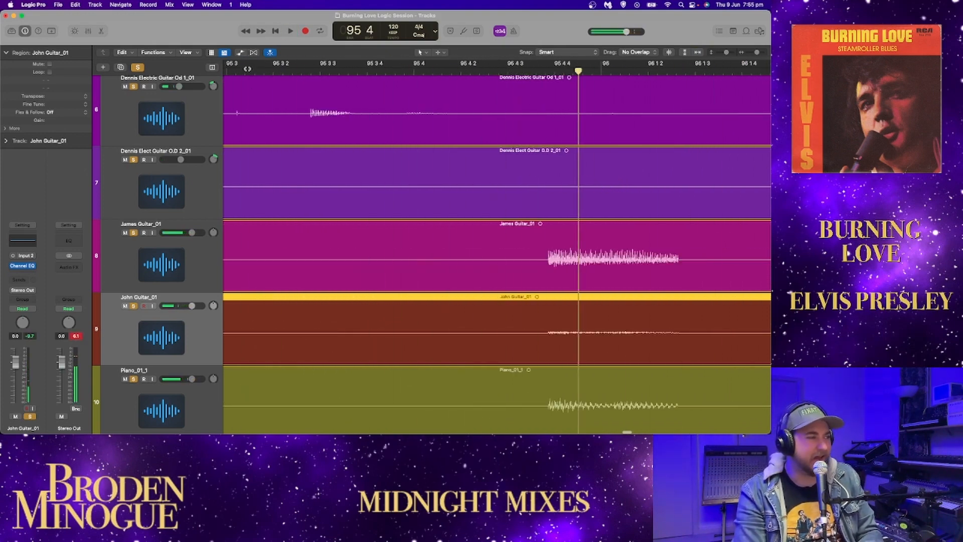
# Step: Clear all solos and play the track 6 guitar alone from bar 95 beat 3
pyautogui.click(236, 71)
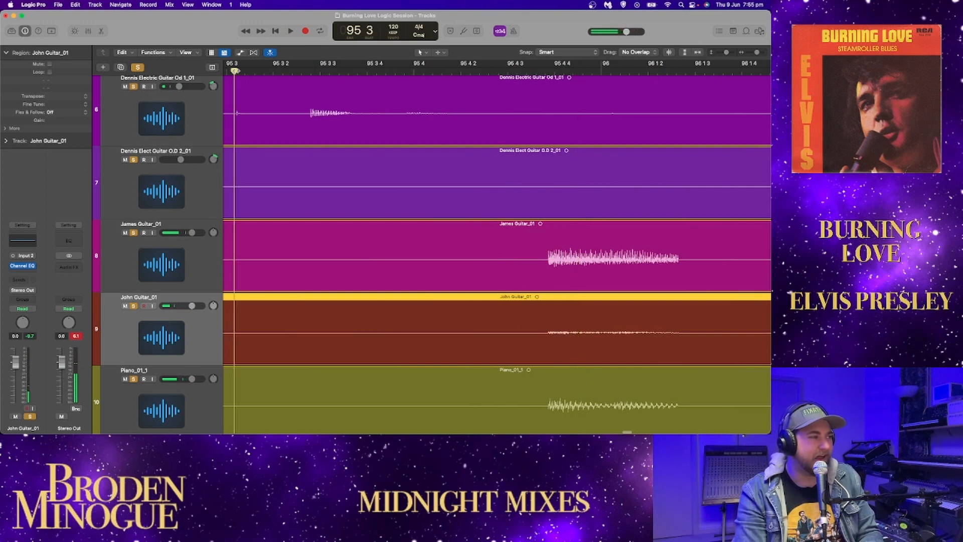
pyautogui.click(133, 86)
pyautogui.press('space')
pyautogui.click(134, 86)
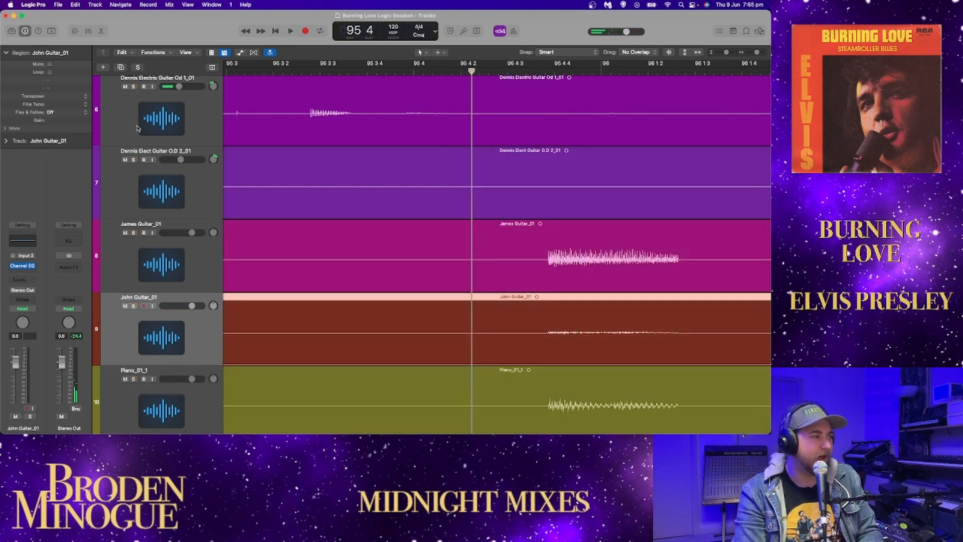
# Step: Enable waveform zoom and play the guitars on tracks 7 and 8 in solo at the song's ending
pyautogui.click(669, 53)
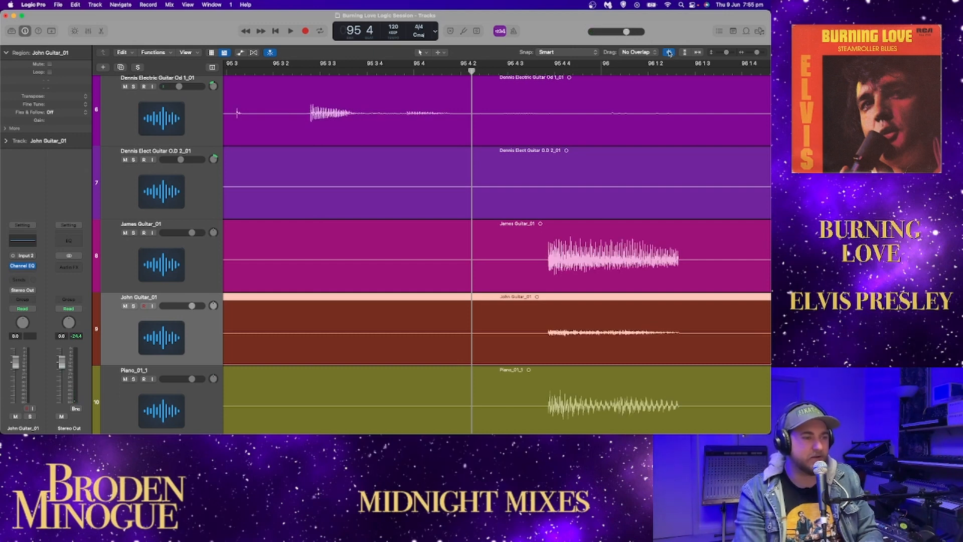
pyautogui.click(133, 160)
pyautogui.click(134, 233)
pyautogui.press('space')
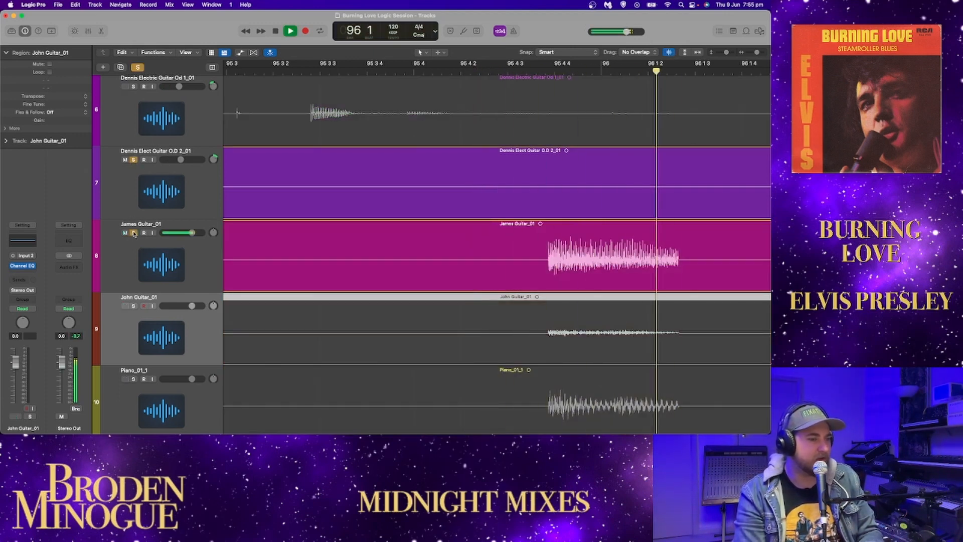
# Step: Add the piano in solo, play the ending's last beats, and clear all solos
pyautogui.scroll(-3, 391, 270)
pyautogui.scroll(-1, 391, 270)
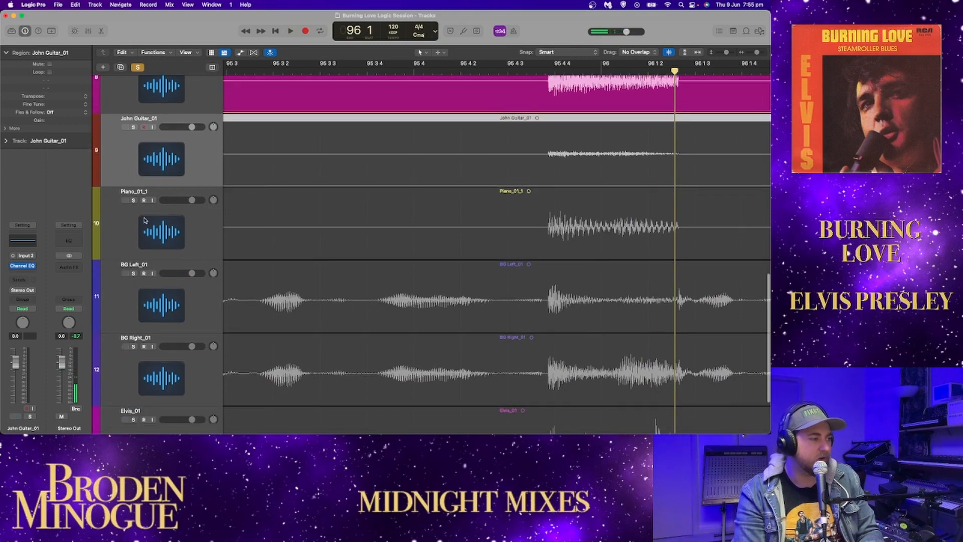
pyautogui.click(134, 200)
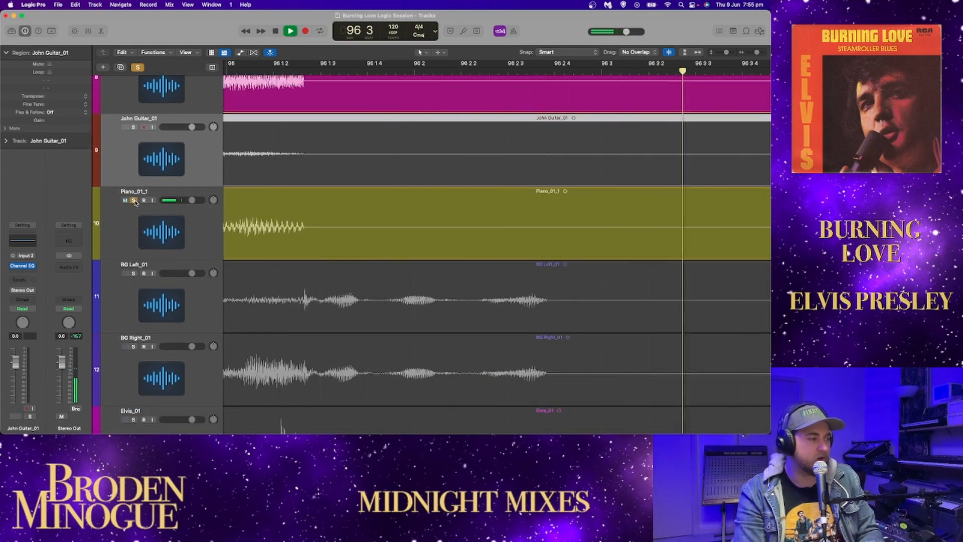
pyautogui.click(138, 67)
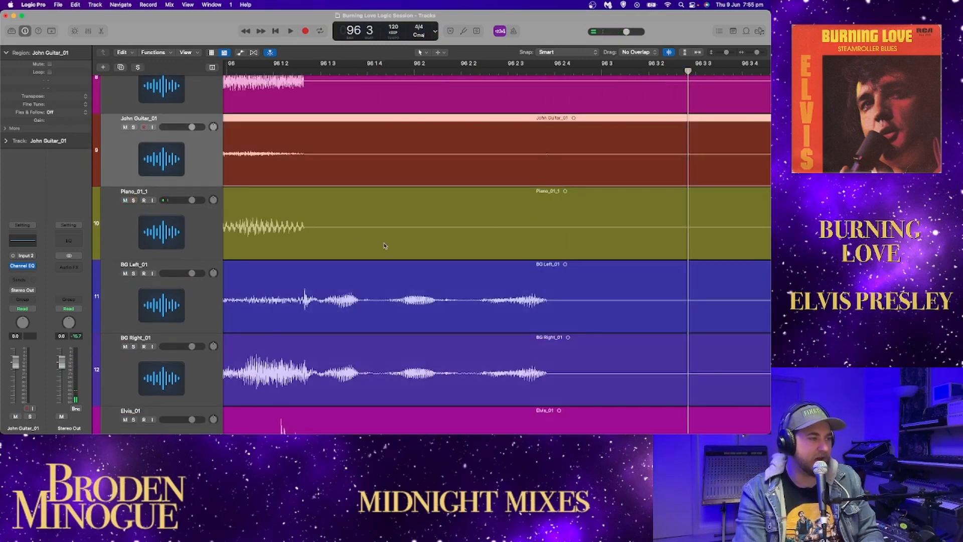
# Step: Compare the waveforms around bars 94 to 97 across the tracks and play the unsoloed ending from just before bar 95 beat 3
pyautogui.scroll(10, 385, 245)
pyautogui.scroll(-15, 385, 246)
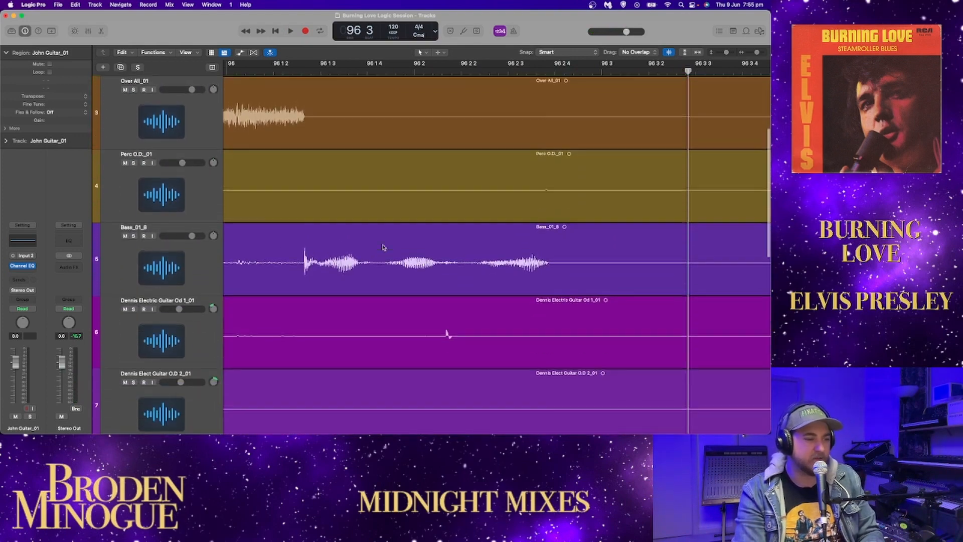
pyautogui.scroll(1, 382, 252)
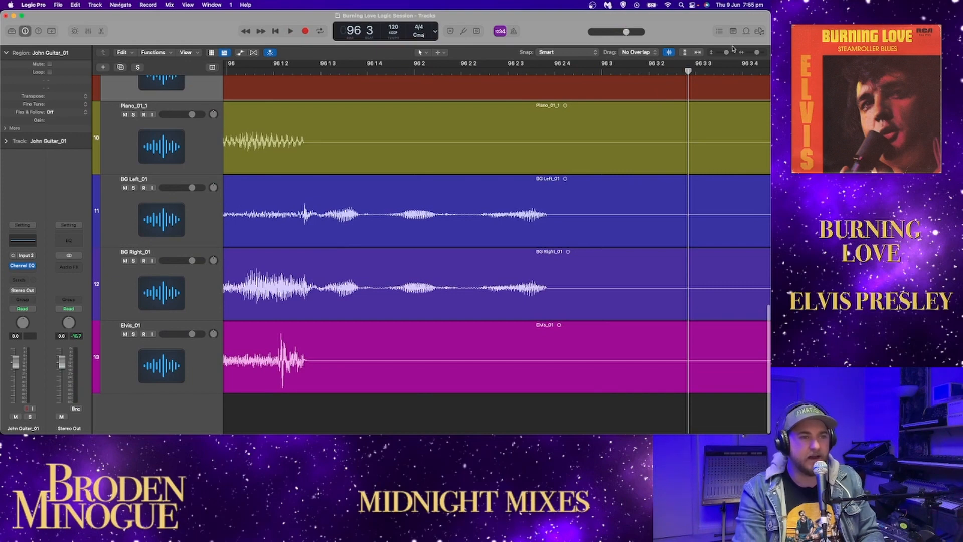
pyautogui.moveTo(757, 53); pyautogui.dragTo(754, 53)
pyautogui.hscroll(2, 648, 118)
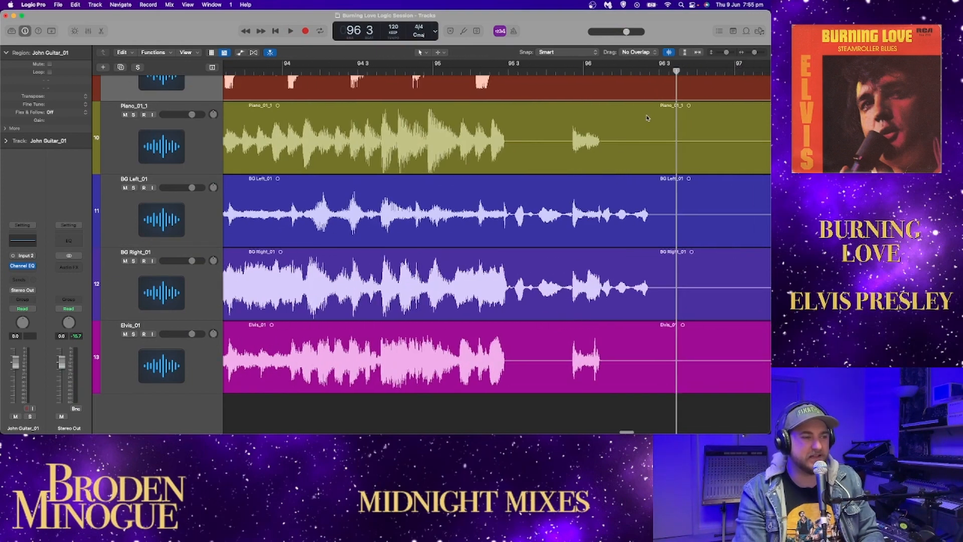
pyautogui.scroll(5, 561, 118)
pyautogui.scroll(-4, 502, 100)
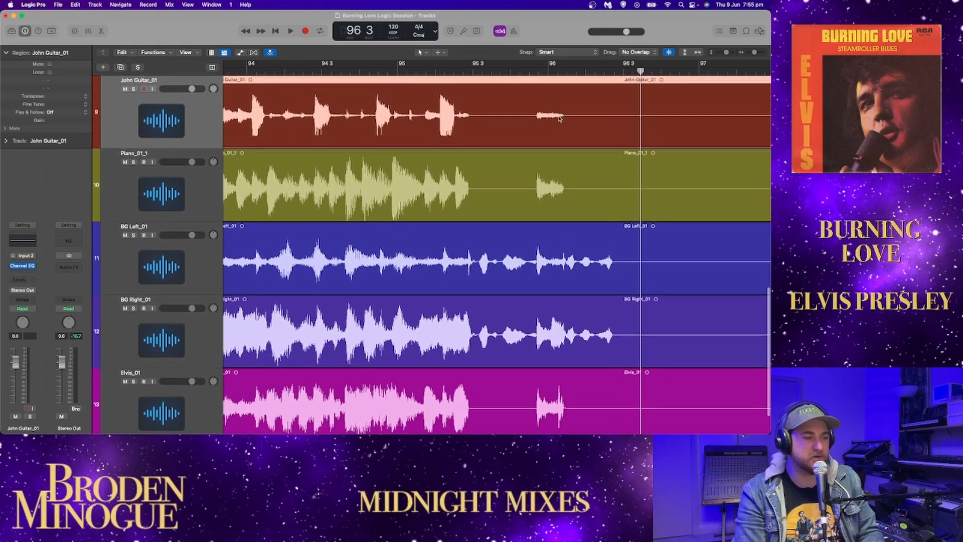
pyautogui.click(462, 71)
pyautogui.press('space')
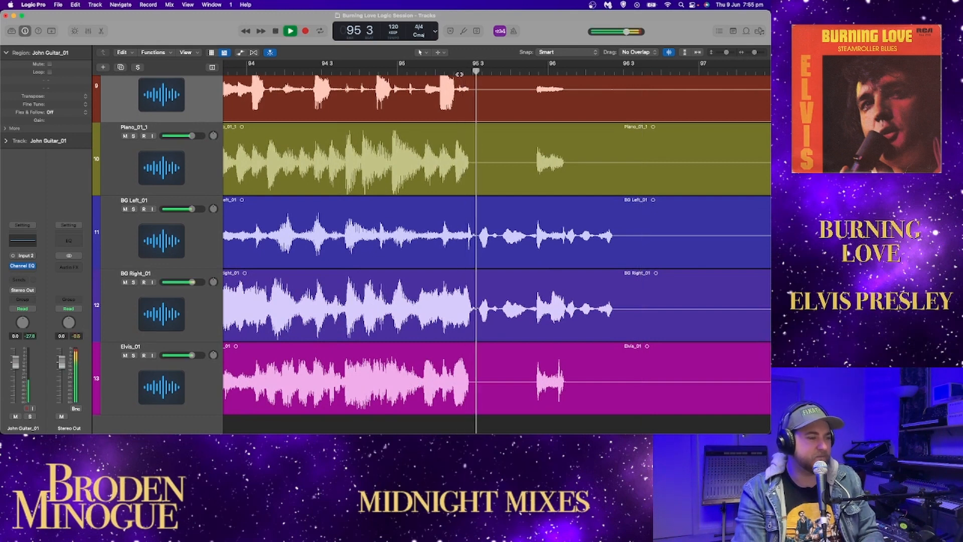
pyautogui.press('space')
# Step: Solo the BG Left and BG Right tracks and play them from just before bar 95 beat 3
pyautogui.click(133, 209)
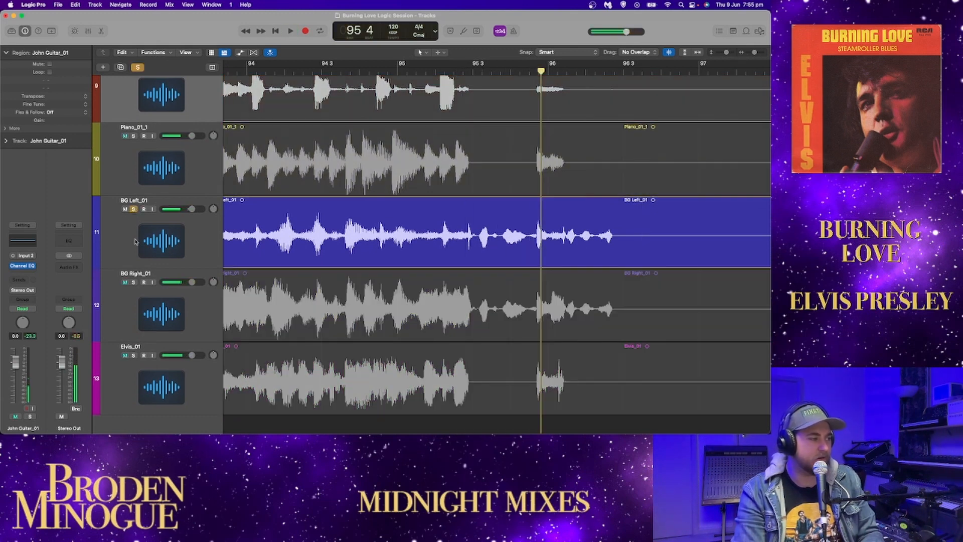
pyautogui.click(133, 282)
pyautogui.press('space')
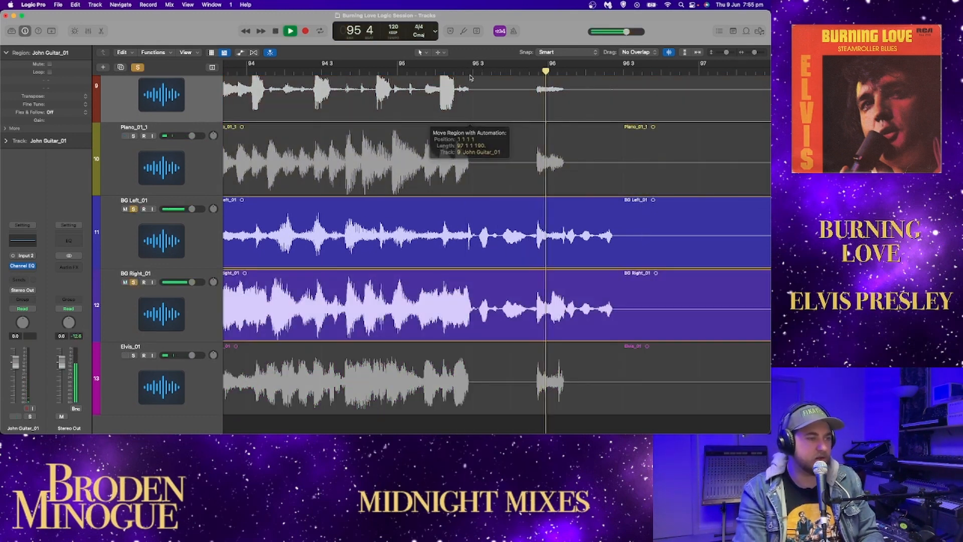
pyautogui.click(465, 73)
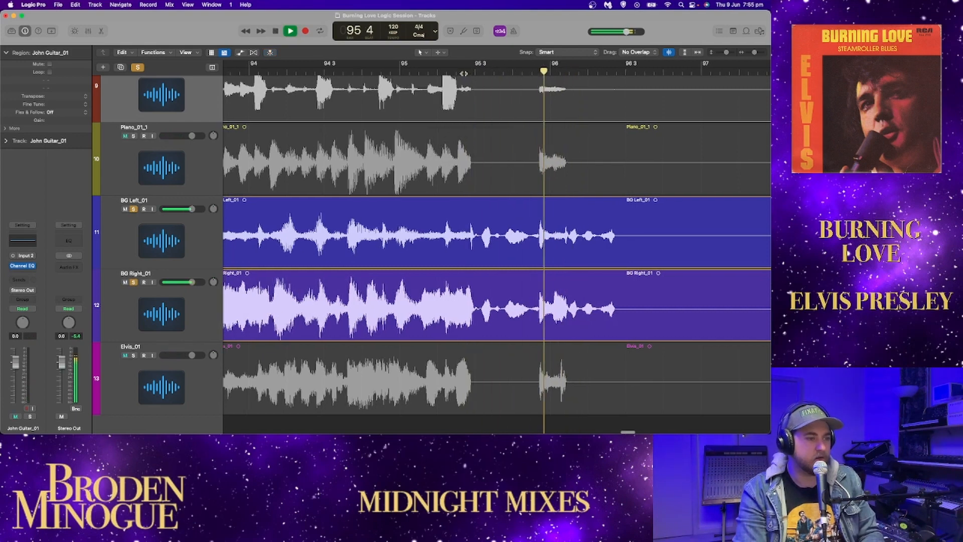
pyautogui.press('space')
pyautogui.hscroll(-1, 466, 73)
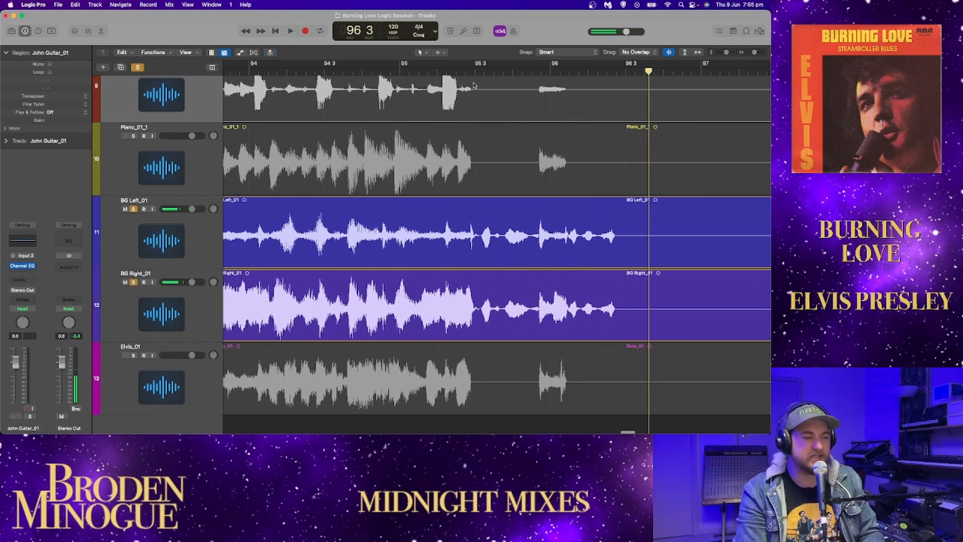
# Step: Replay the soloed background vocals from bar 95 beat 3 and again from shortly after bar 95, and unsolo both
pyautogui.click(473, 73)
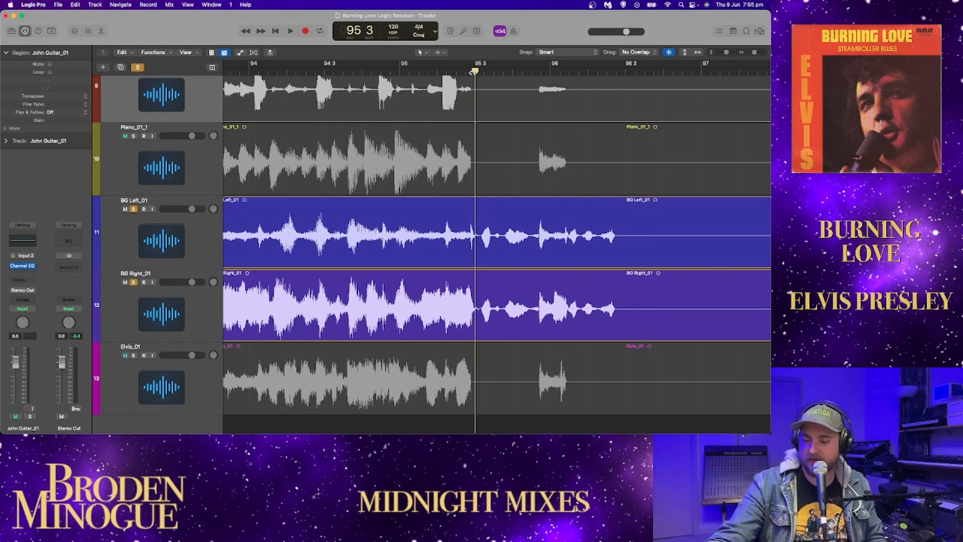
pyautogui.press('space')
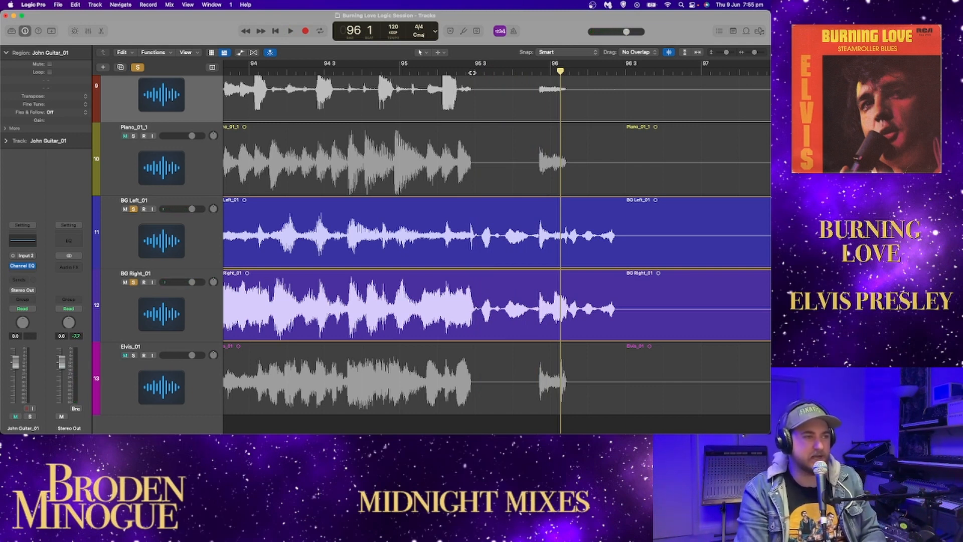
pyautogui.click(422, 70)
pyautogui.press('space')
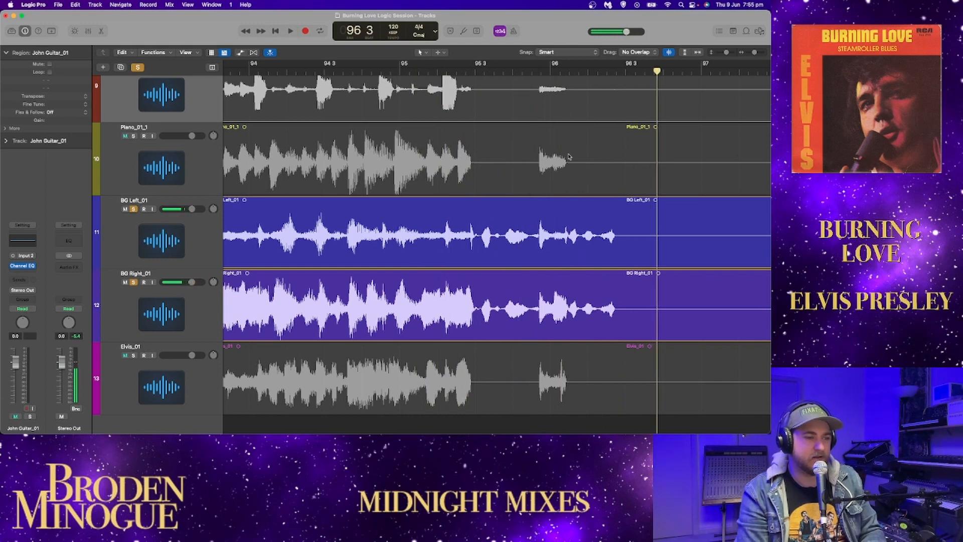
pyautogui.press('space')
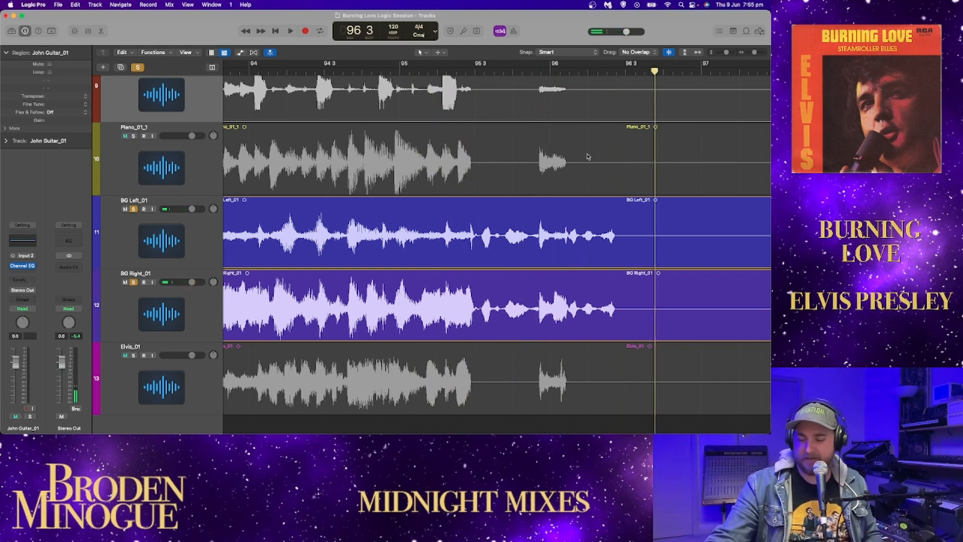
pyautogui.click(134, 209)
pyautogui.click(134, 283)
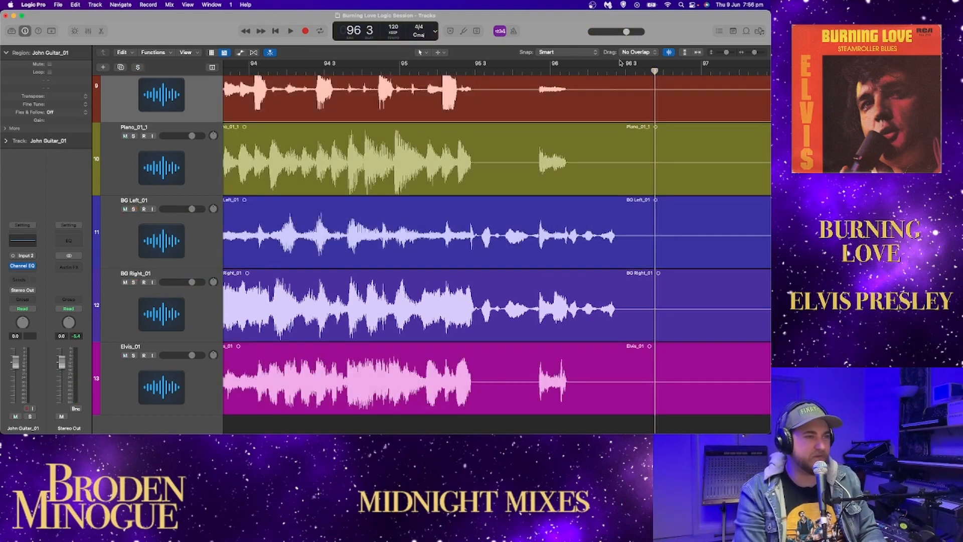
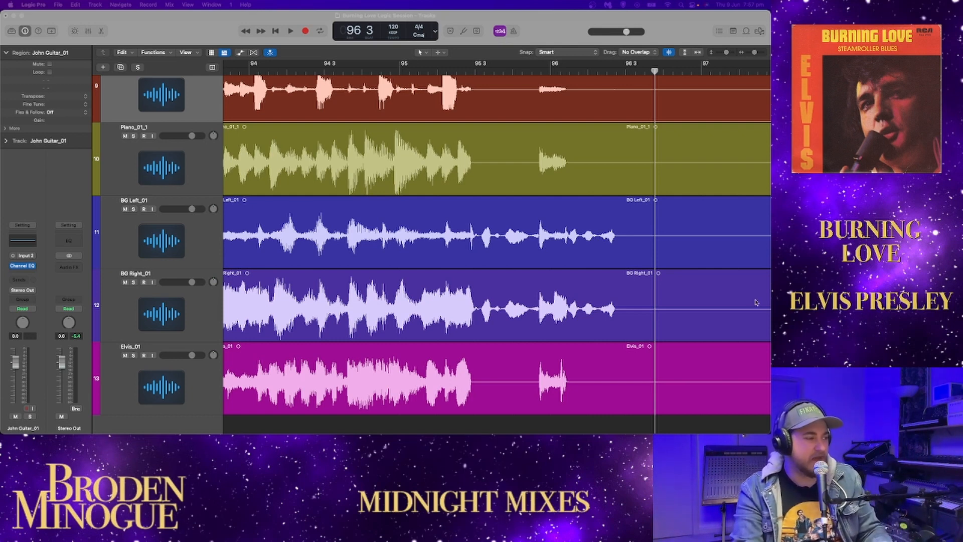
# Step: Solo the BG Left and BG Right tracks and pan them apart, with BG Right at +63
pyautogui.click(132, 209)
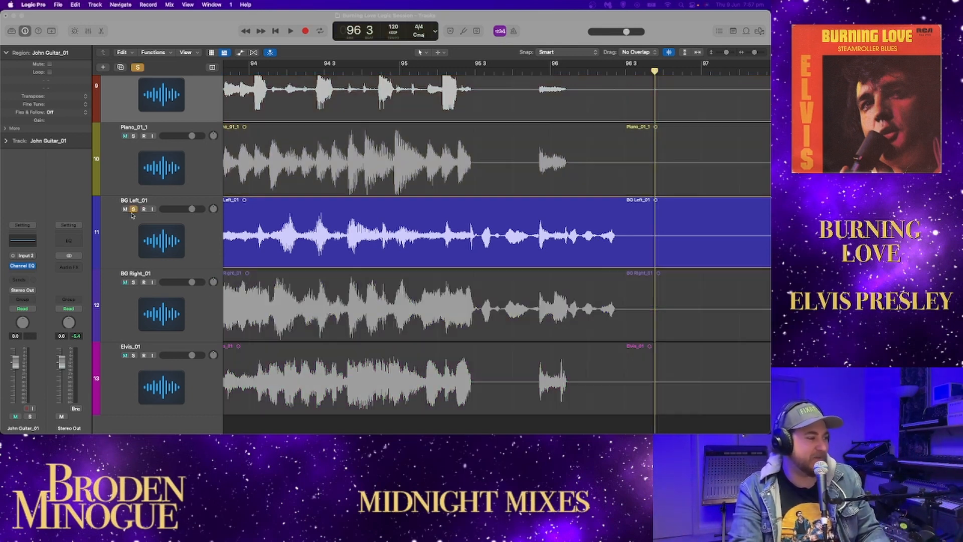
pyautogui.click(134, 283)
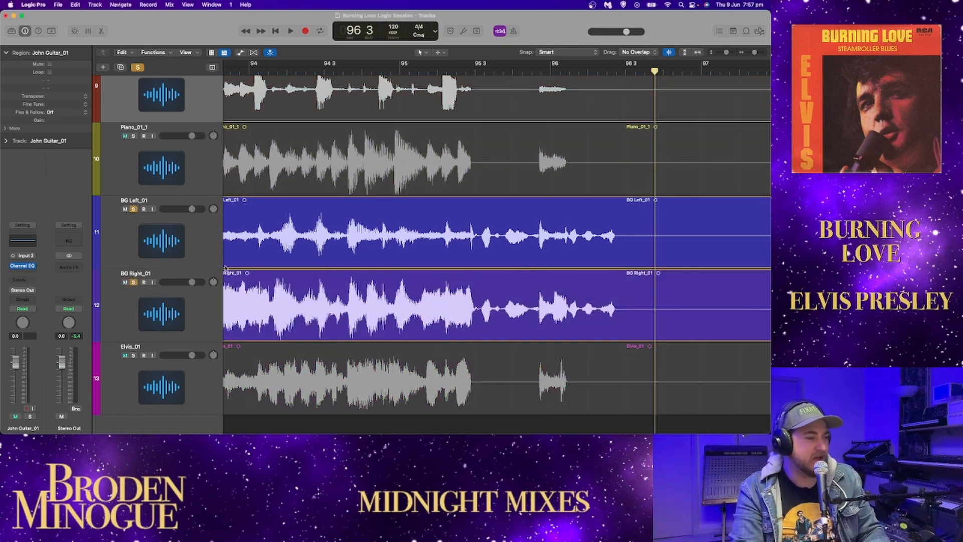
pyautogui.click(697, 53)
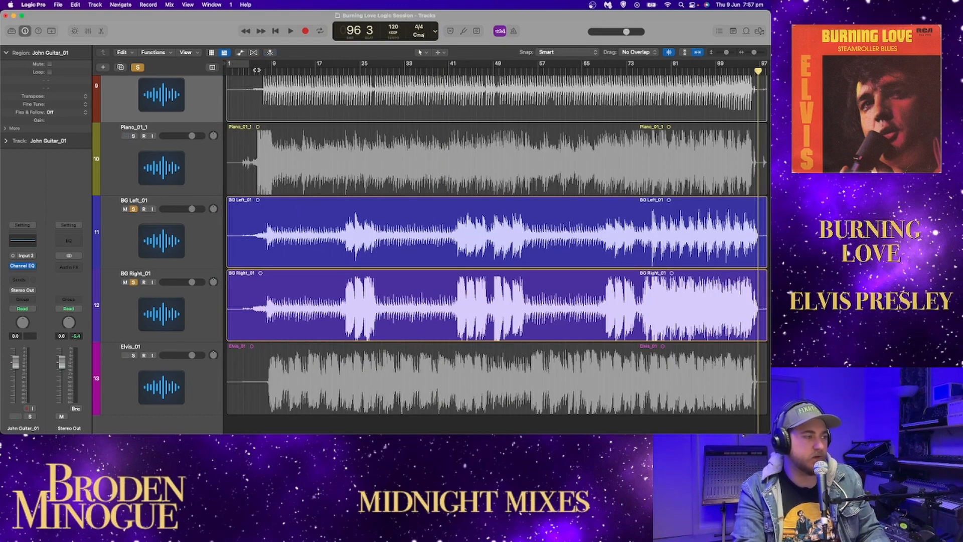
pyautogui.moveTo(257, 70); pyautogui.dragTo(239, 70)
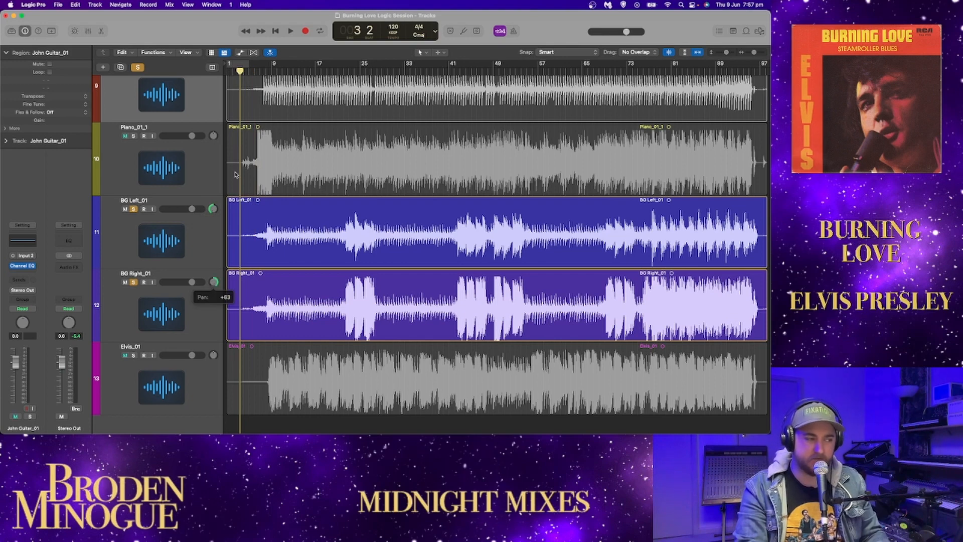
# Step: Play the soloed background vocals from the song's start and from about bar 19, with waveform zoom turned off
pyautogui.click(276, 31)
pyautogui.press('space')
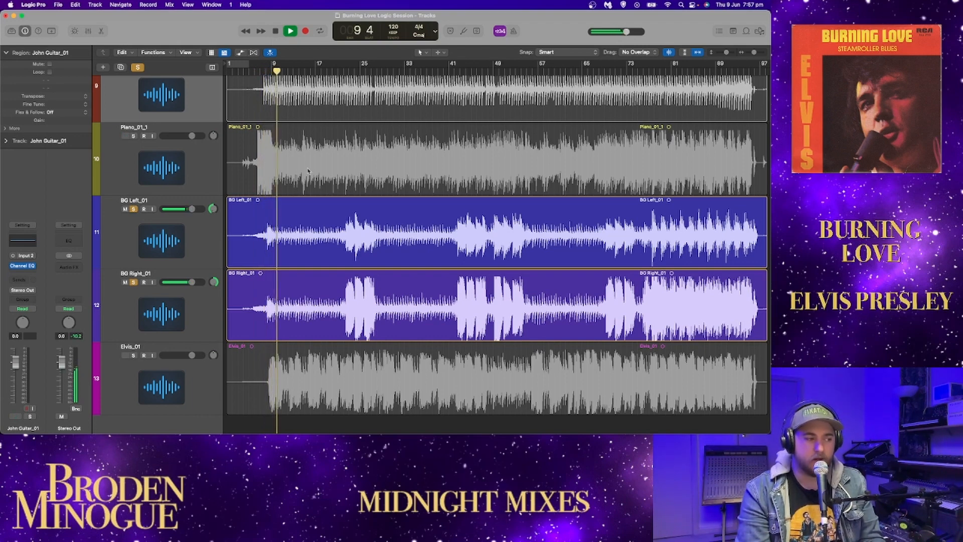
pyautogui.click(326, 70)
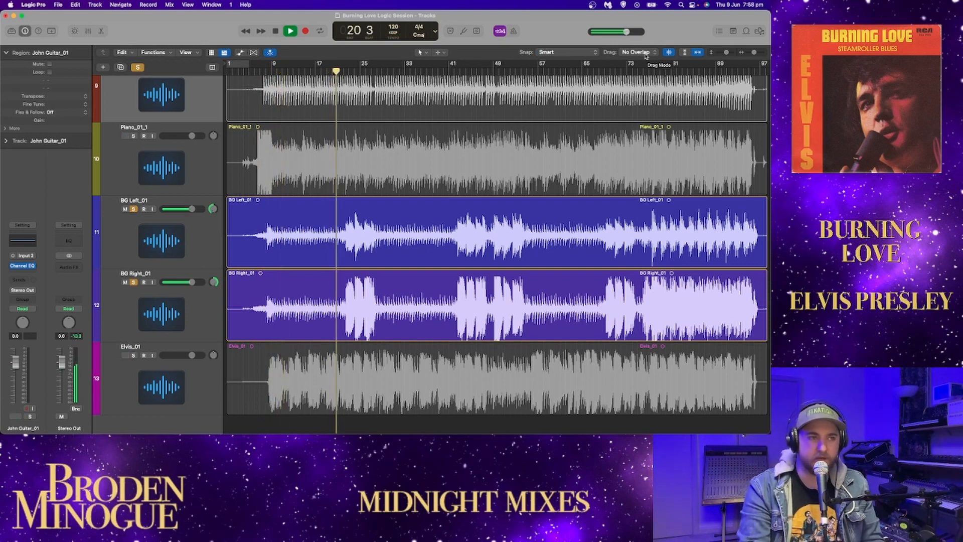
pyautogui.click(670, 52)
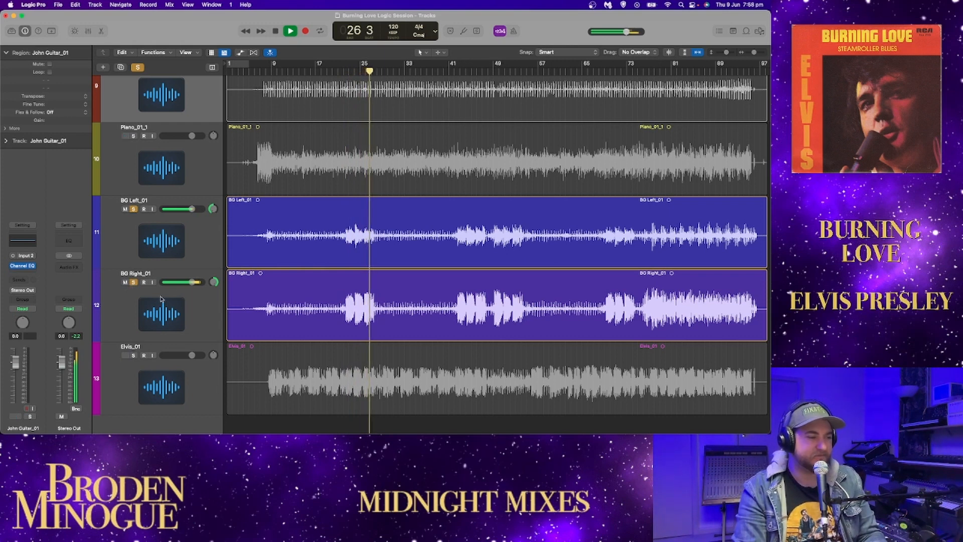
# Step: Compare the background vocals by playing BG Left alone from about bar 42 and BG Right alone from about bar 41
pyautogui.click(134, 282)
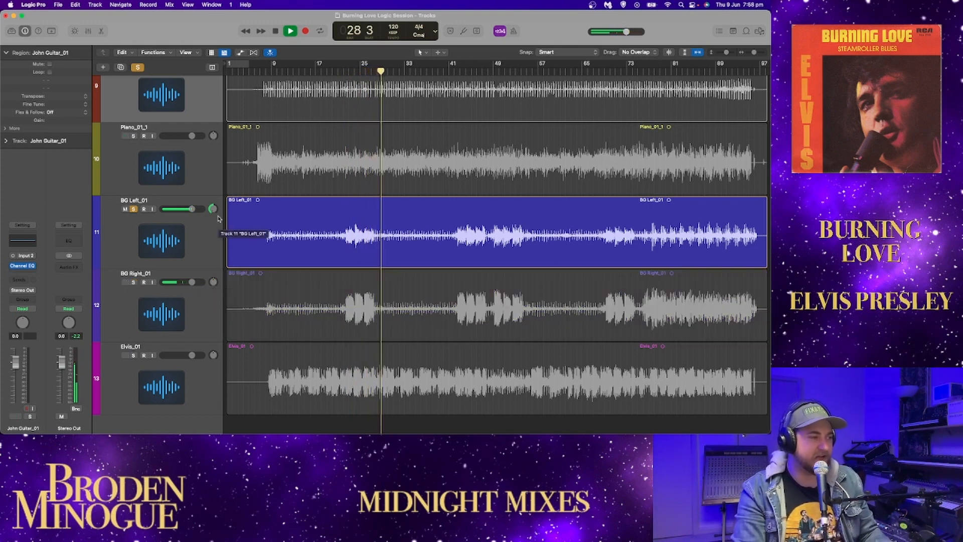
pyautogui.click(455, 73)
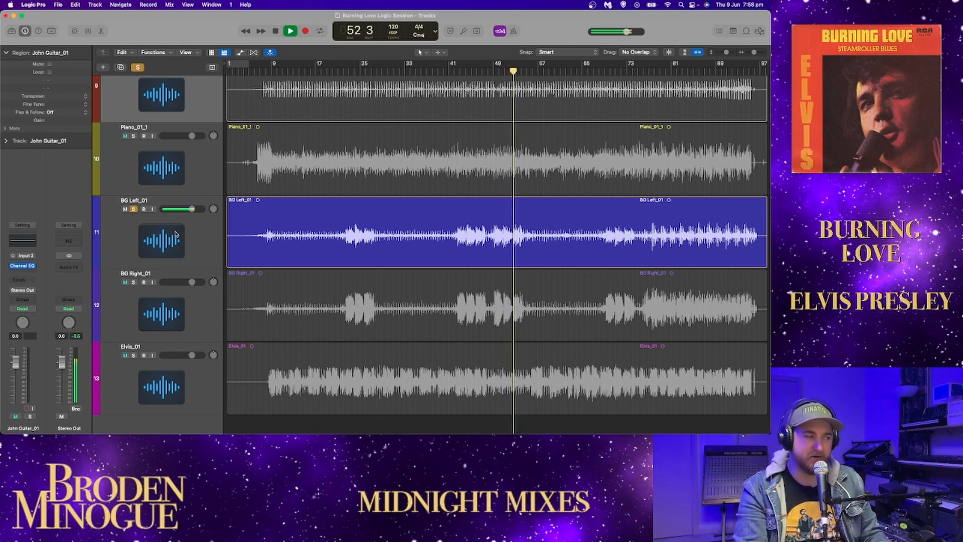
pyautogui.click(133, 283)
pyautogui.click(134, 208)
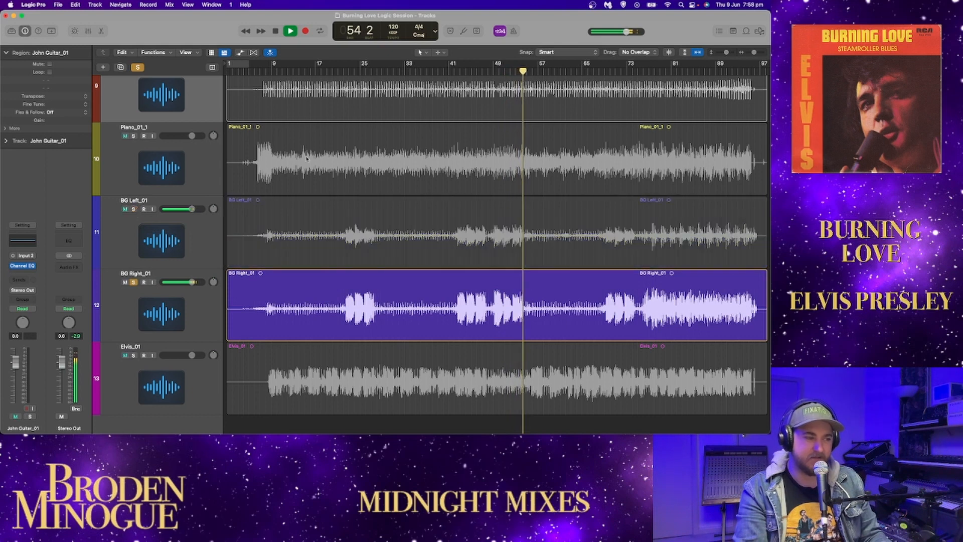
pyautogui.click(451, 68)
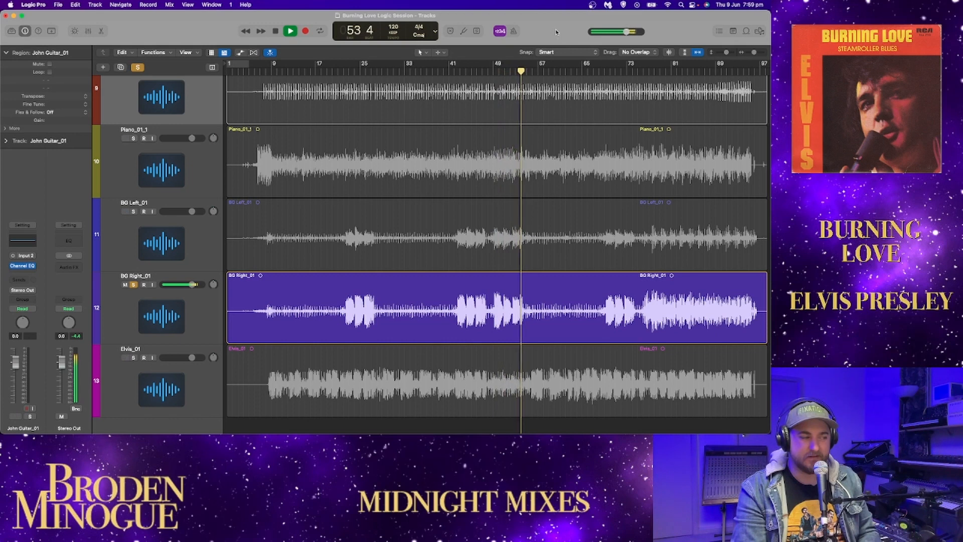
pyautogui.press('space')
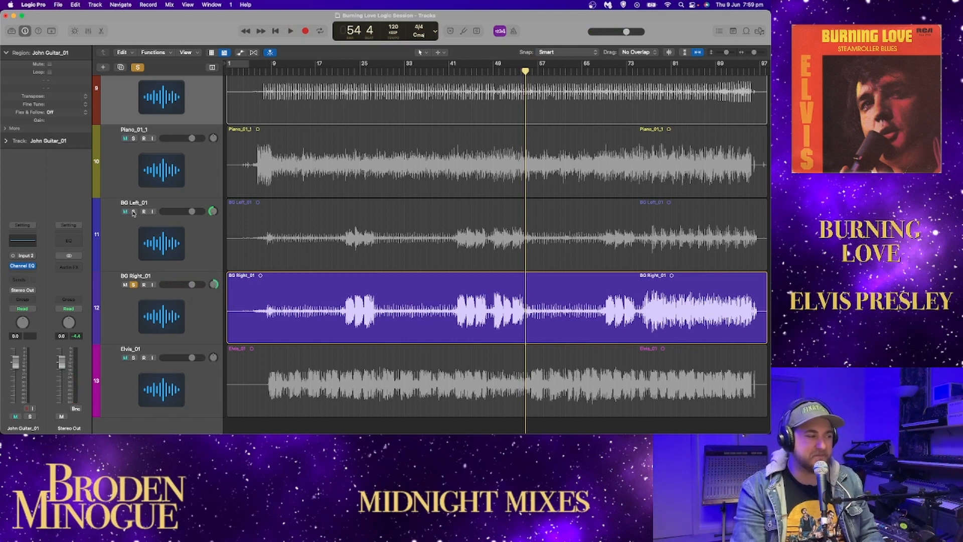
# Step: Add BG Left to the BG Right solo and play both from bar 69 and from about bar 22
pyautogui.click(133, 212)
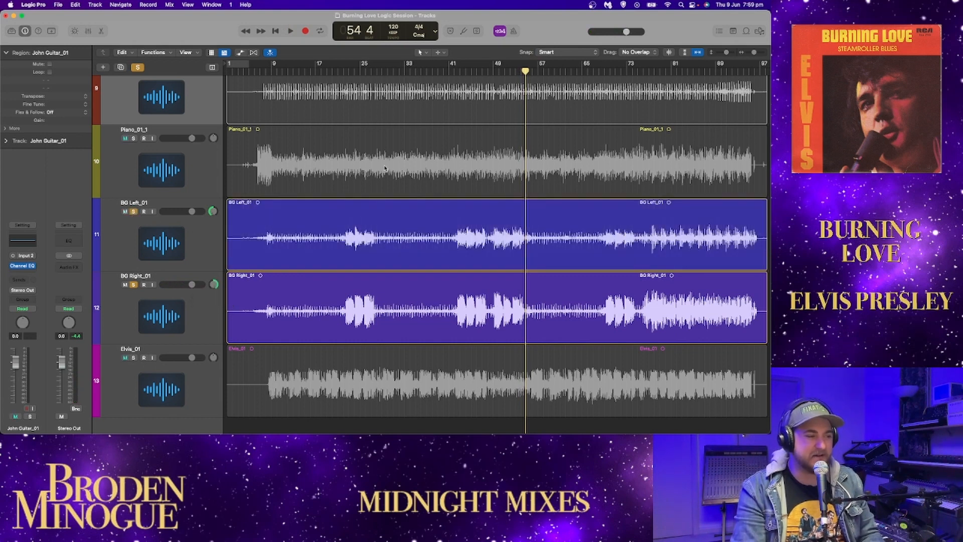
pyautogui.click(605, 71)
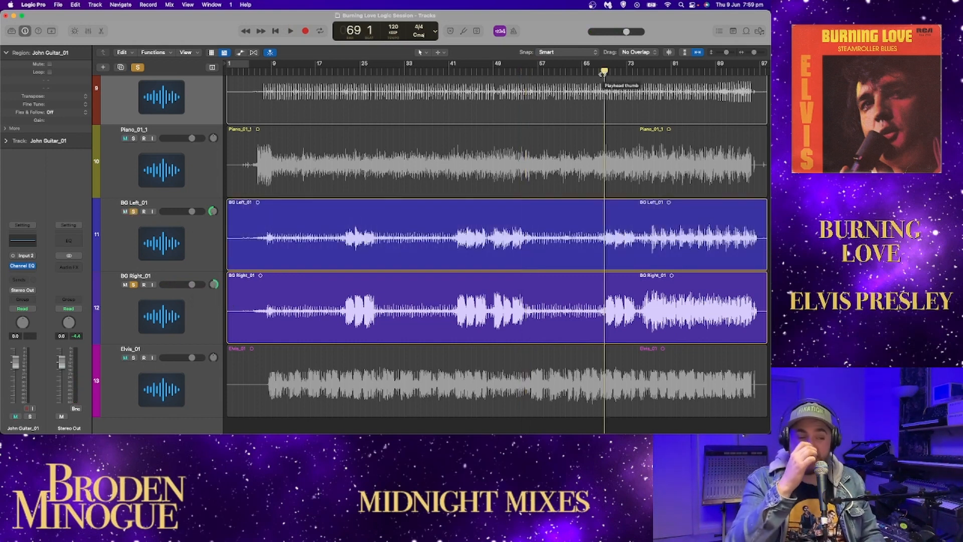
pyautogui.press('space')
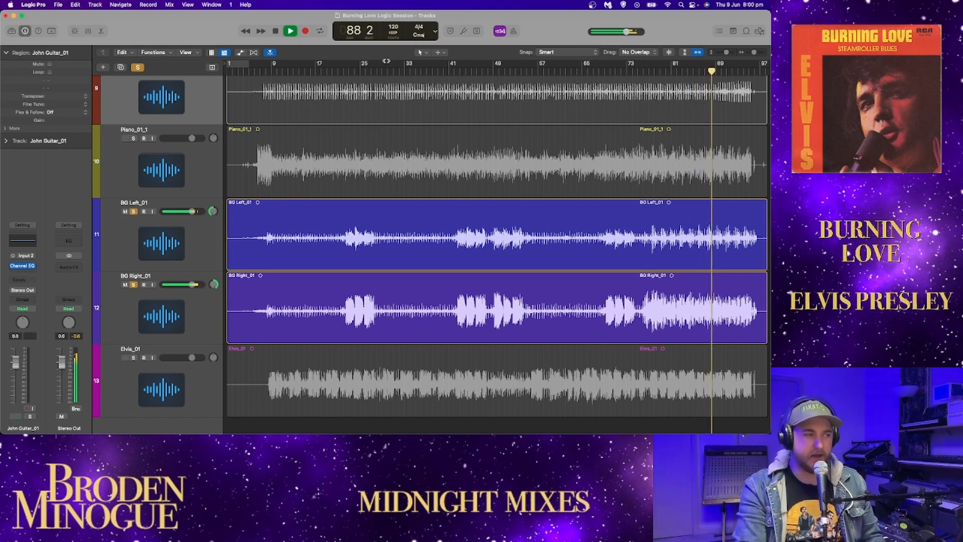
pyautogui.click(342, 64)
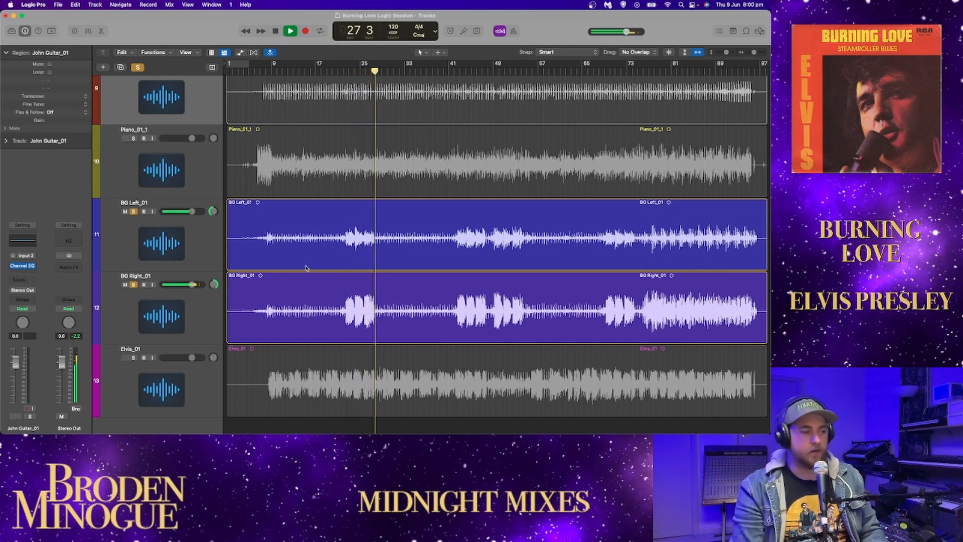
# Step: Unsolo both background vocal tracks, solo the Elvis_01 track, and place the playhead at bar 8
pyautogui.click(133, 212)
pyautogui.click(134, 284)
pyautogui.click(133, 358)
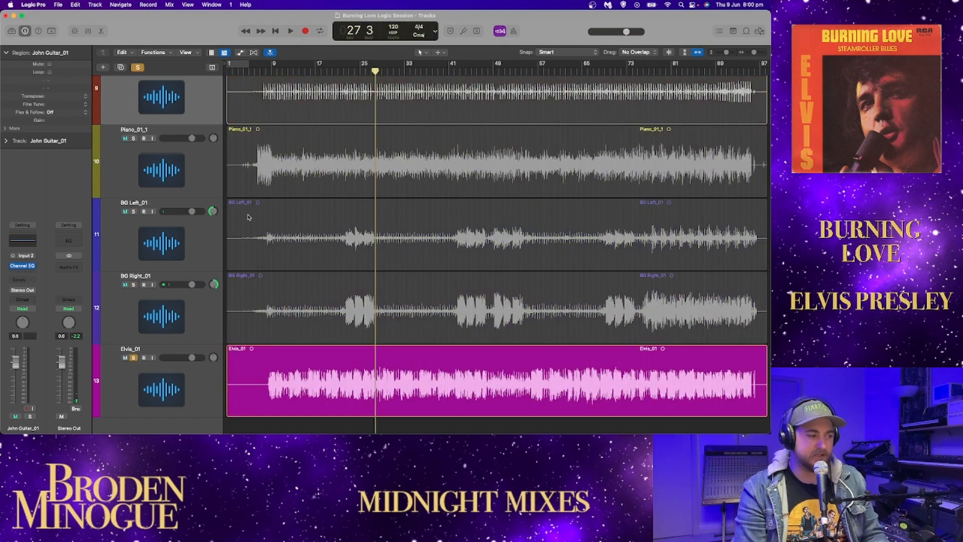
pyautogui.click(265, 72)
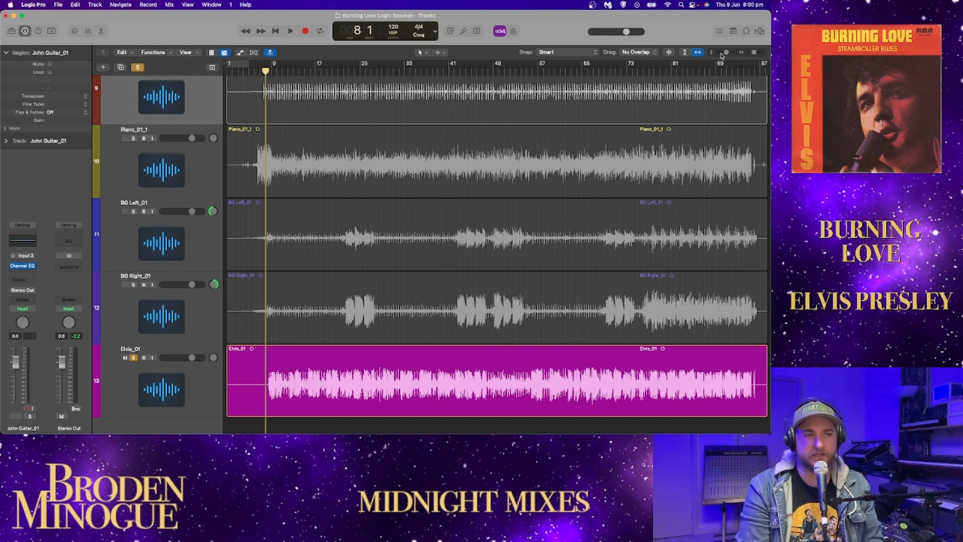
# Step: Play the soloed Elvis vocal from bar 8, then replay it from bar 8 up to bar 41
pyautogui.moveTo(726, 53); pyautogui.dragTo(728, 53)
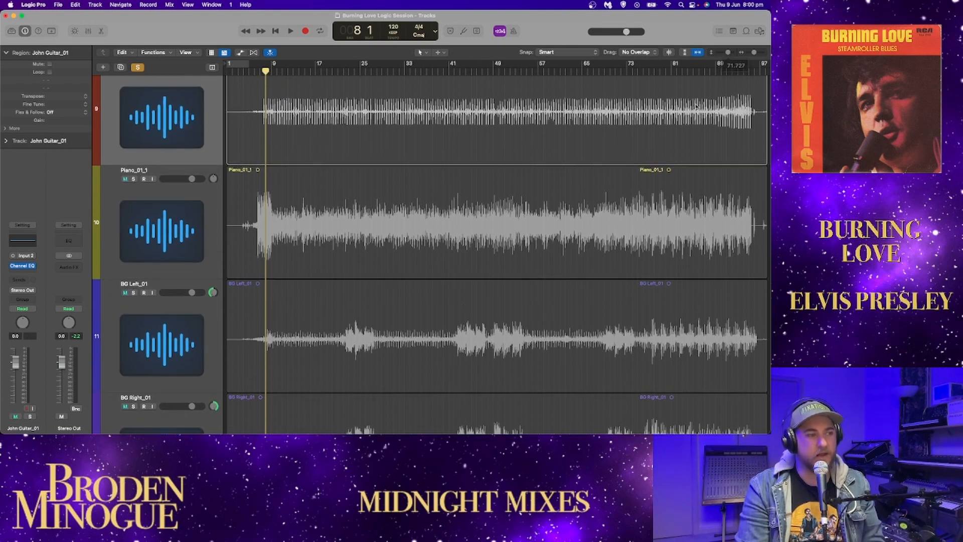
pyautogui.scroll(-8, 670, 129)
pyautogui.scroll(-2, 670, 130)
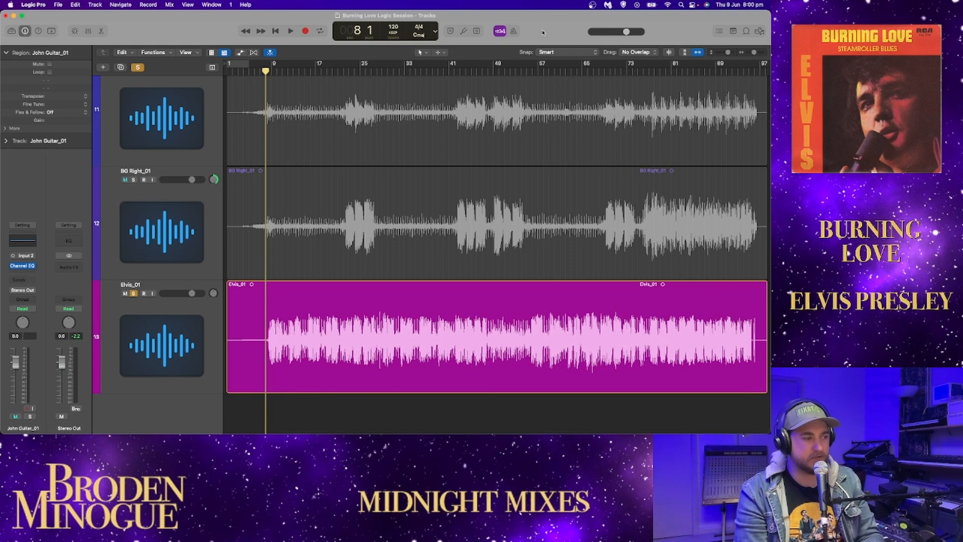
pyautogui.press('space')
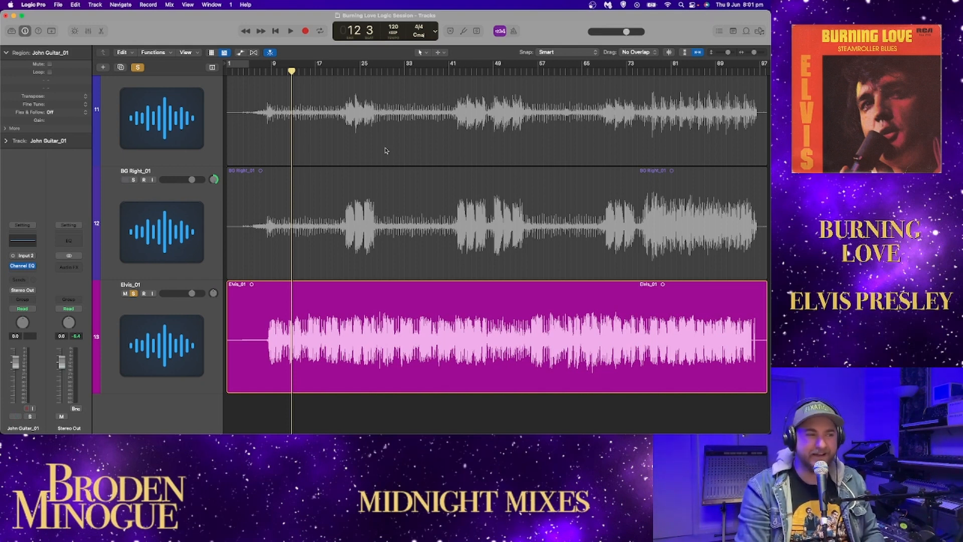
pyautogui.moveTo(290, 72); pyautogui.dragTo(267, 77)
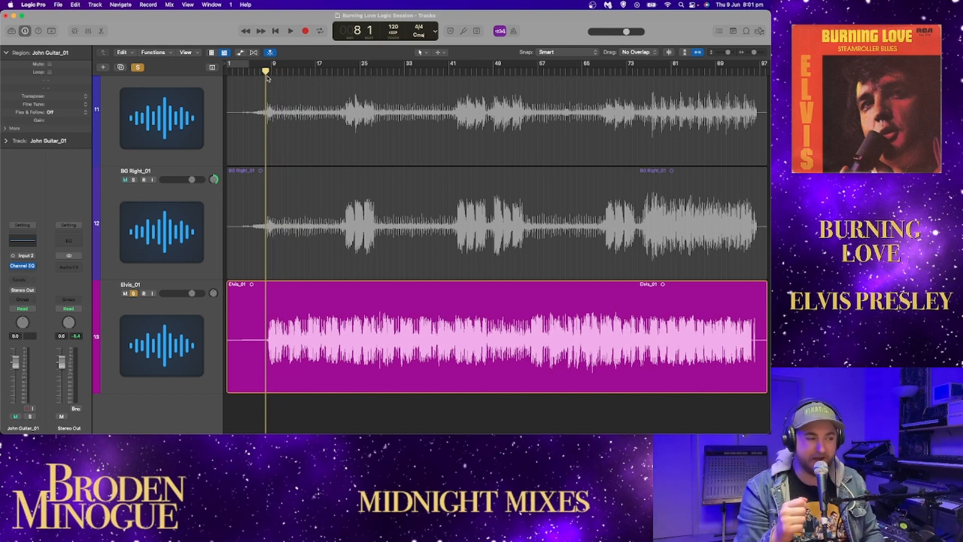
pyautogui.press('space')
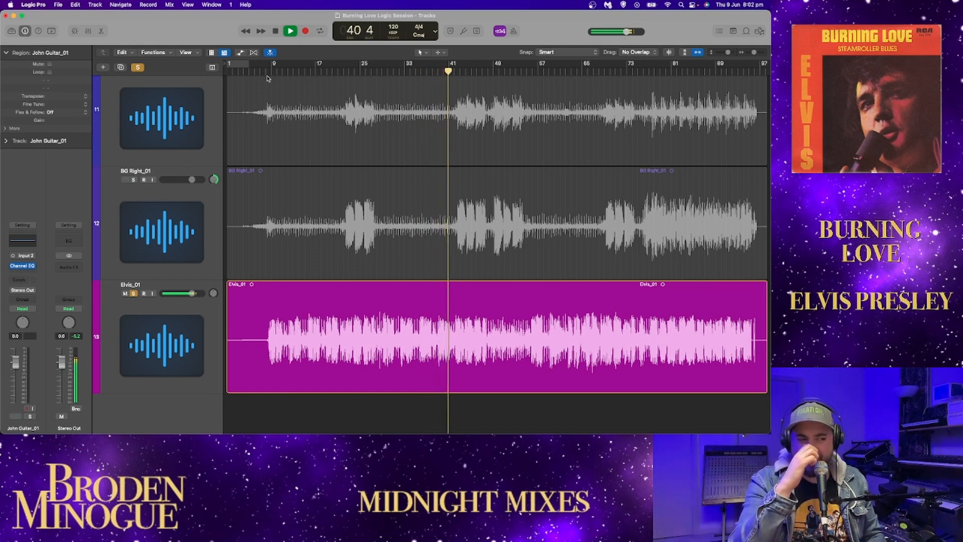
pyautogui.press('space')
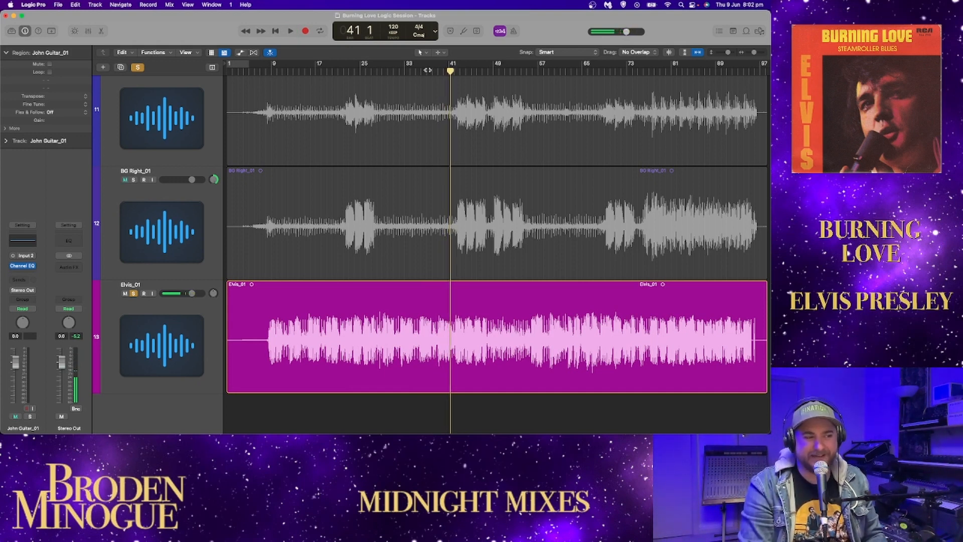
# Step: Audition the soloed Elvis vocal from about bar 37 and from bar 55
pyautogui.click(428, 70)
pyautogui.press('space')
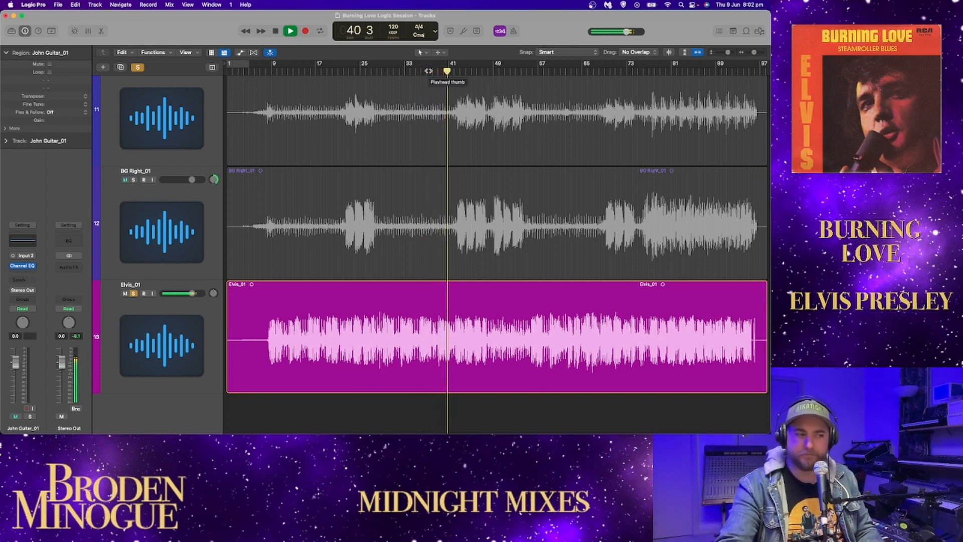
pyautogui.press('space')
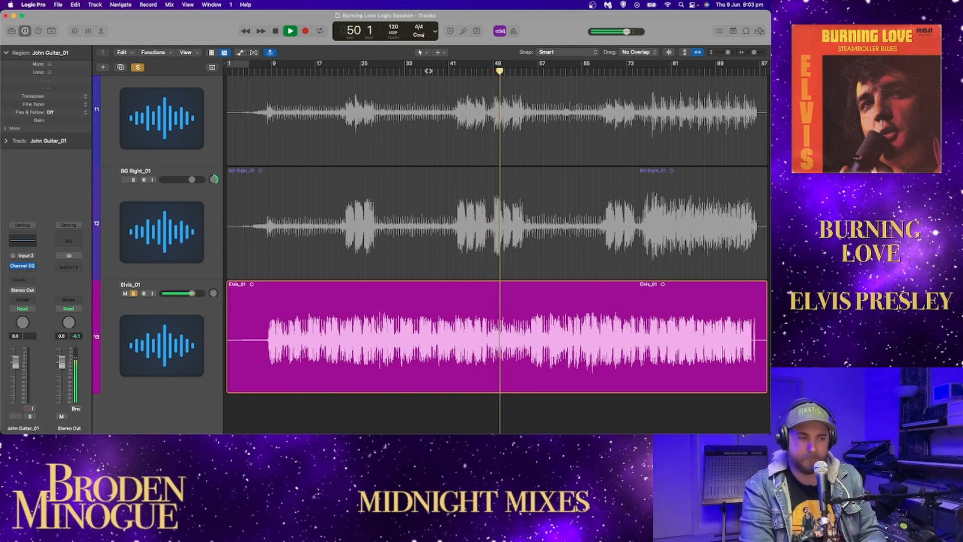
pyautogui.click(525, 73)
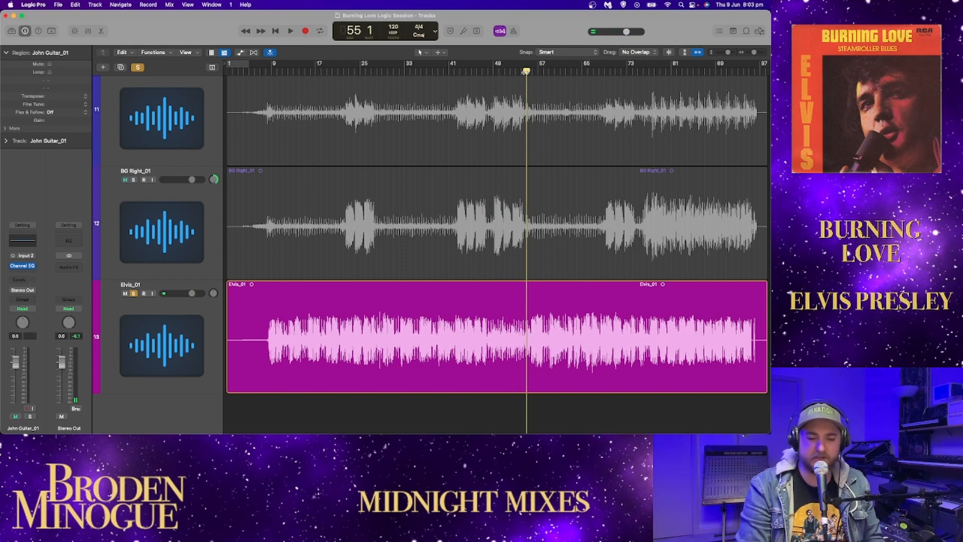
pyautogui.press('space')
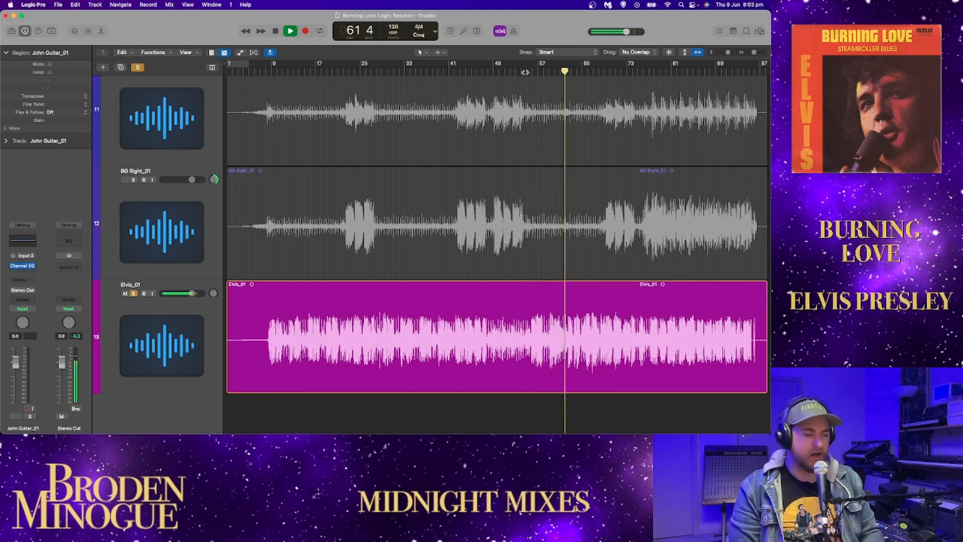
# Step: Replay the soloed Elvis vocal phrase from bar 60
pyautogui.press('space')
pyautogui.click(555, 73)
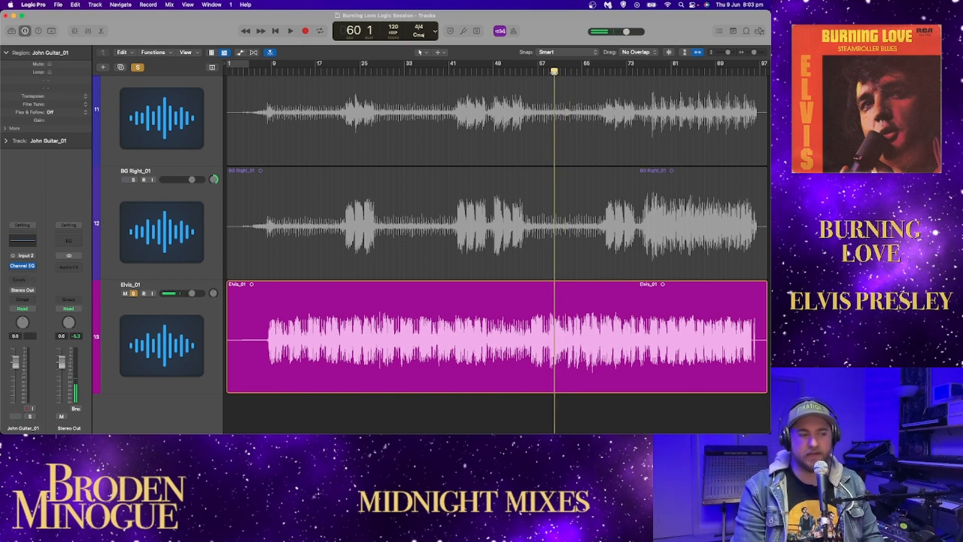
pyautogui.press('space')
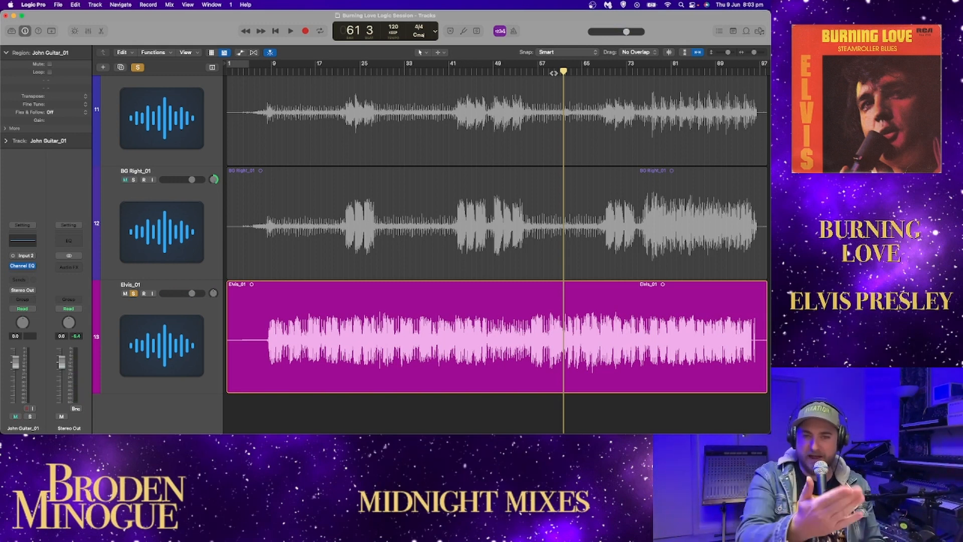
# Step: Play the Elvis vocal from bar 61 beat 3 to bar 82, and from about bar 84 to the song's end
pyautogui.press('space')
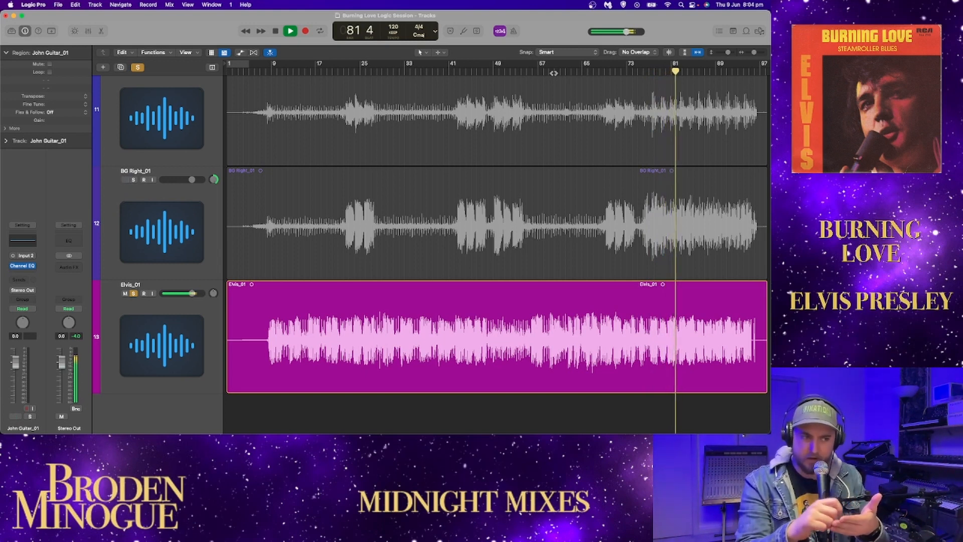
pyautogui.press('space')
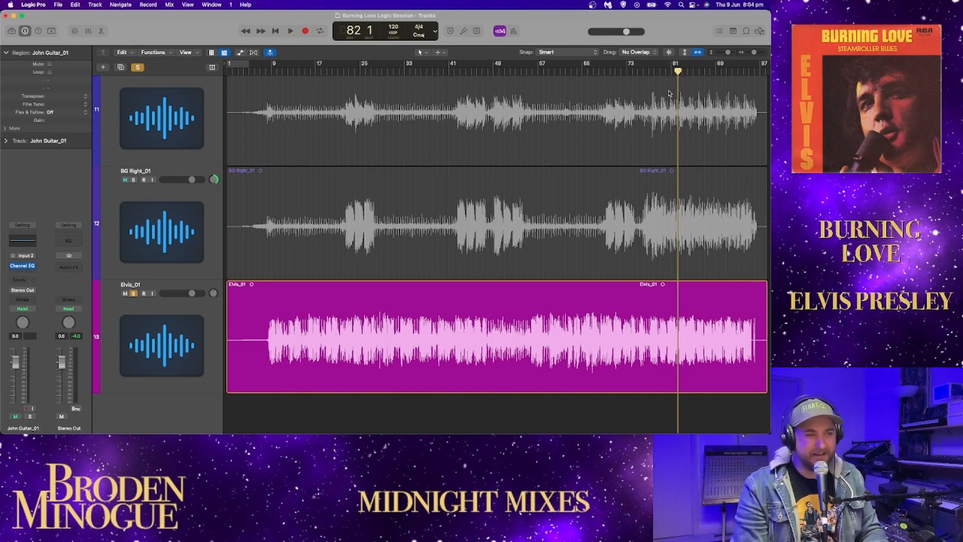
pyautogui.click(689, 72)
pyautogui.press('space')
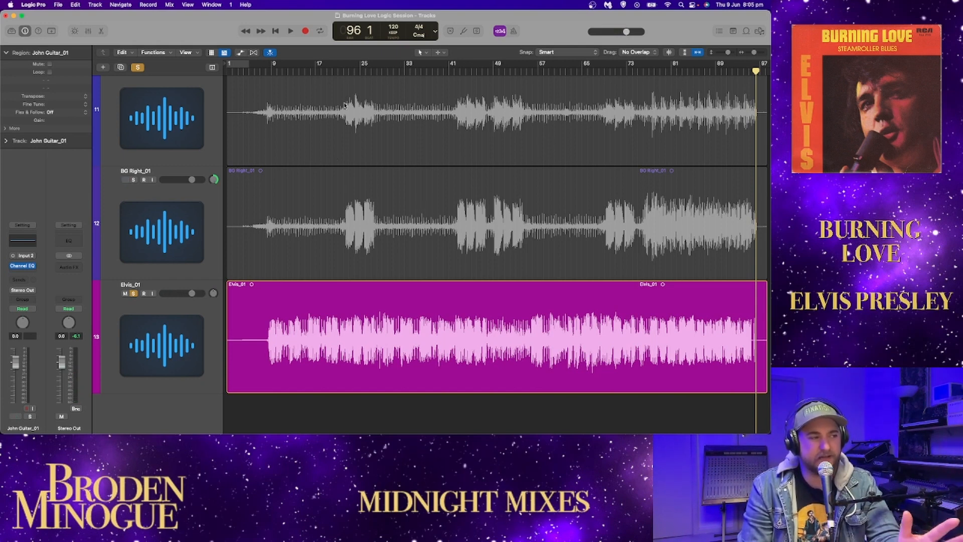
# Step: Place the playhead at bar 22 and solo BG Right and BG Left together with the Elvis vocal
pyautogui.click(342, 71)
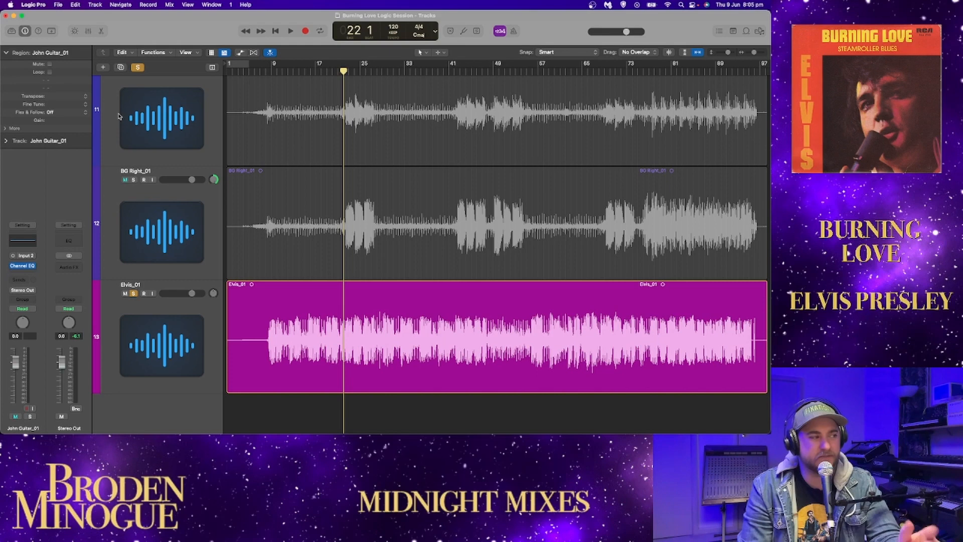
pyautogui.click(133, 179)
pyautogui.scroll(3, 136, 157)
pyautogui.click(133, 124)
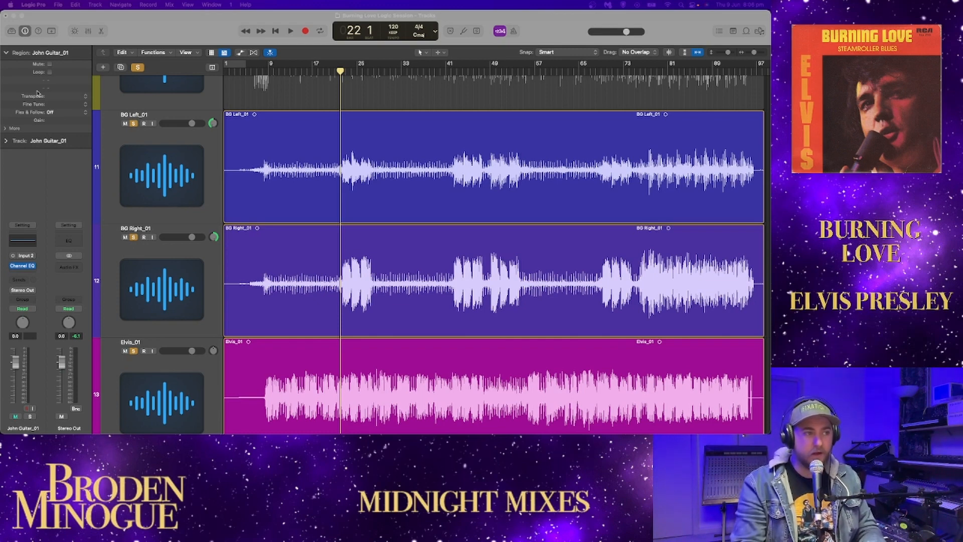
# Step: Play the soloed vocals from bar 22 and lower the BG Left and BG Right volumes together to -1.8 dB
pyautogui.click(157, 16)
pyautogui.press('space')
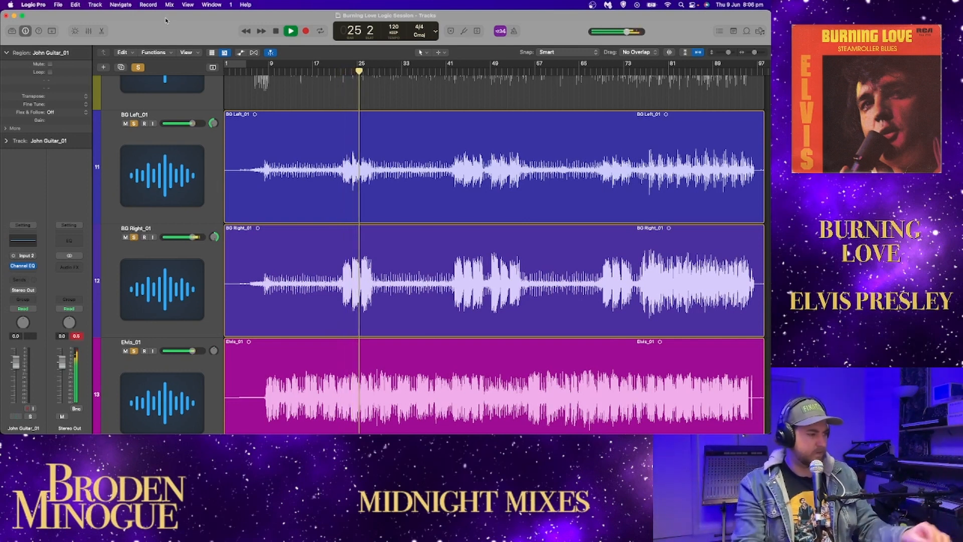
pyautogui.click(205, 253)
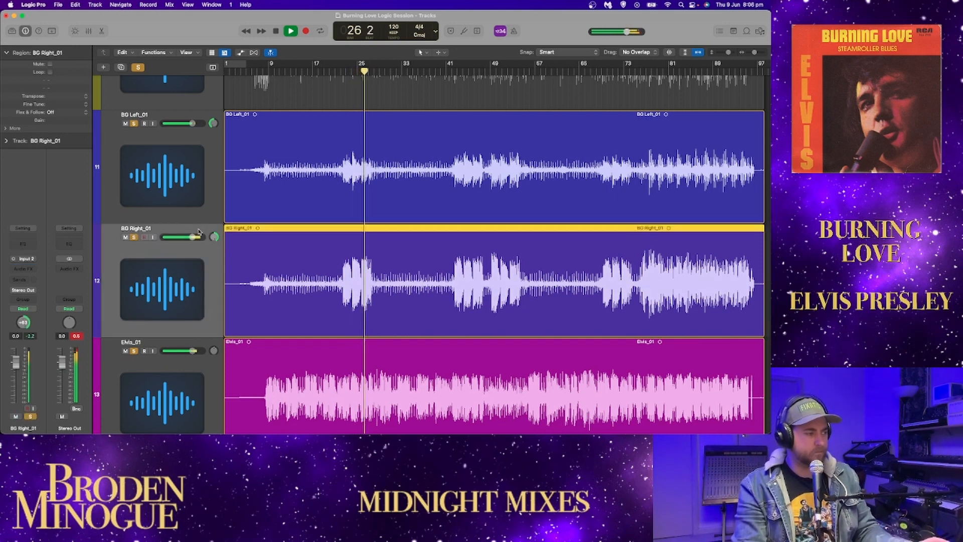
pyautogui.keyDown('shift'); pyautogui.click(205, 203); pyautogui.keyUp('shift')
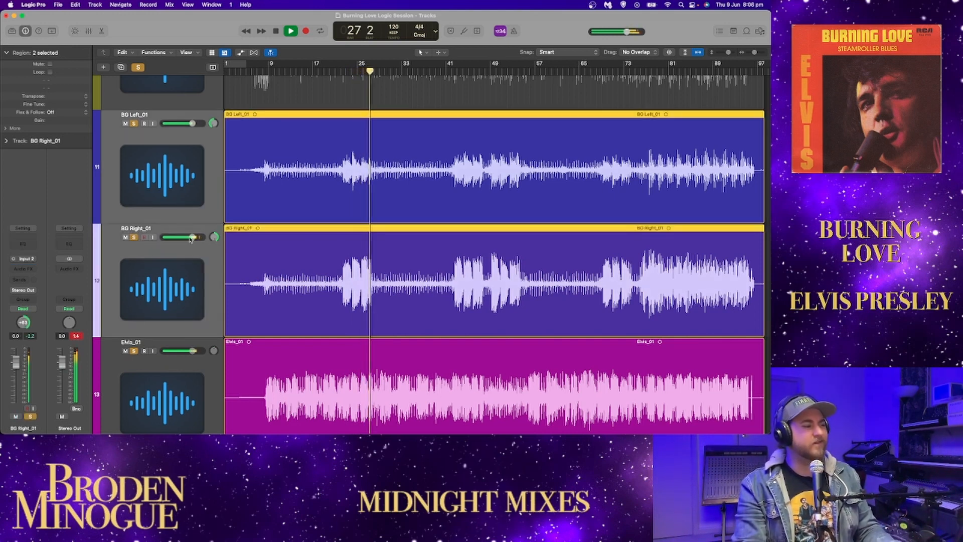
pyautogui.moveTo(193, 237); pyautogui.dragTo(187, 237)
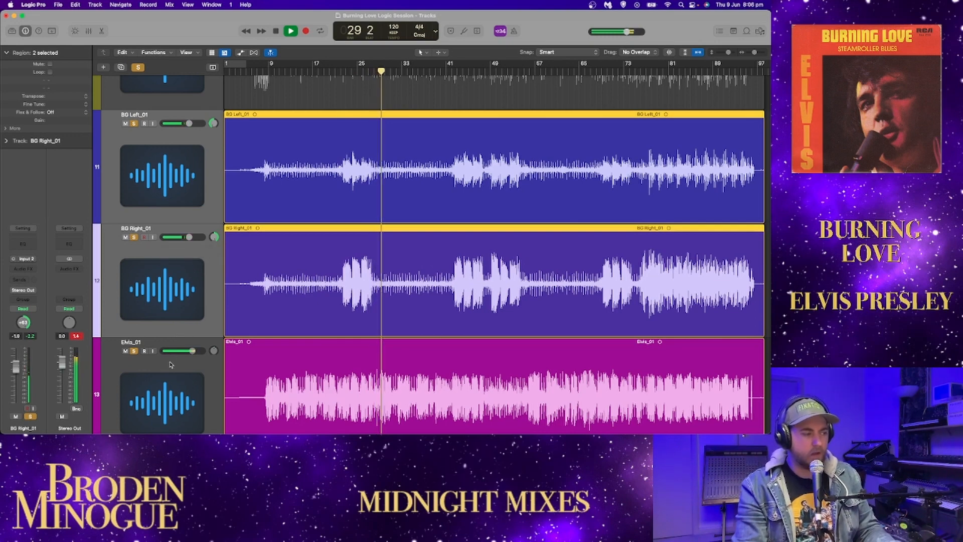
# Step: Add a Channel EQ to the Elvis track and take BG Right and BG Left out of solo
pyautogui.click(158, 347)
pyautogui.scroll(-1, 158, 347)
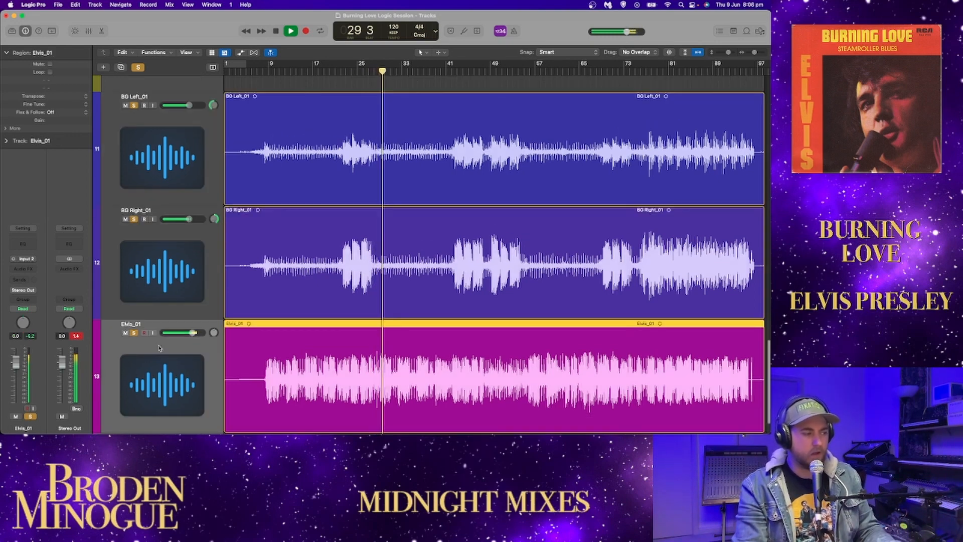
pyautogui.click(23, 244)
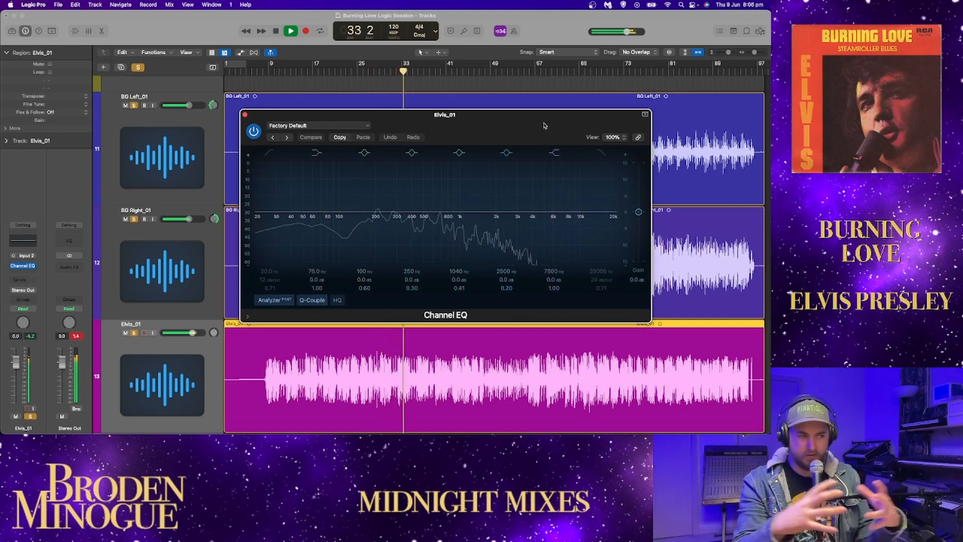
pyautogui.click(134, 218)
pyautogui.click(134, 106)
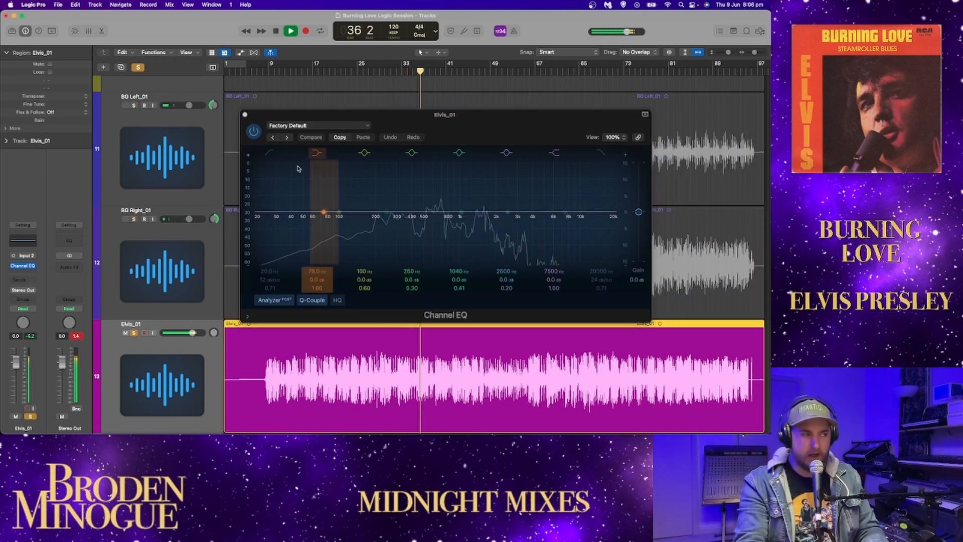
# Step: Try a low cut at about 252 Hz and a +0.3 dB boost at 2220 Hz in the Elvis track's Channel EQ
pyautogui.click(259, 226)
pyautogui.moveTo(258, 227); pyautogui.dragTo(386, 209)
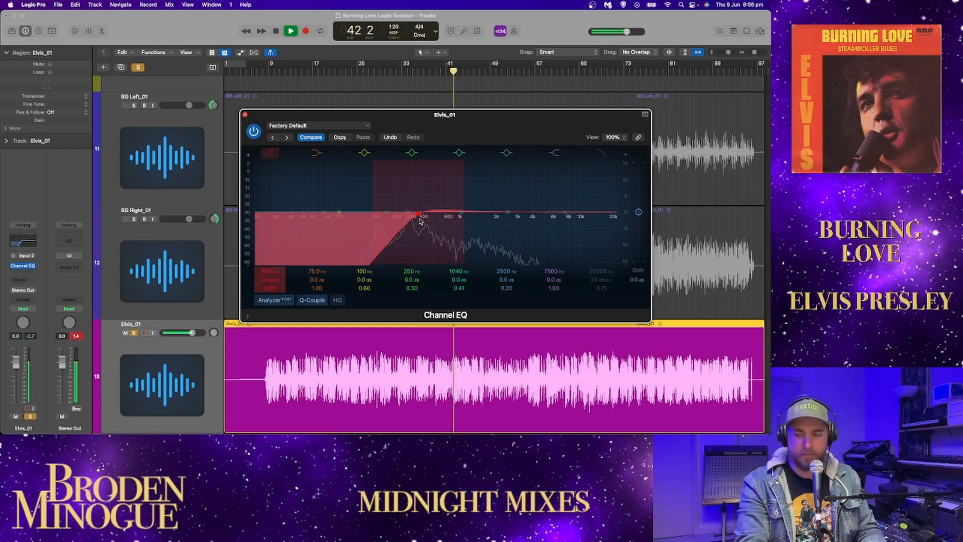
pyautogui.moveTo(397, 217); pyautogui.dragTo(388, 218)
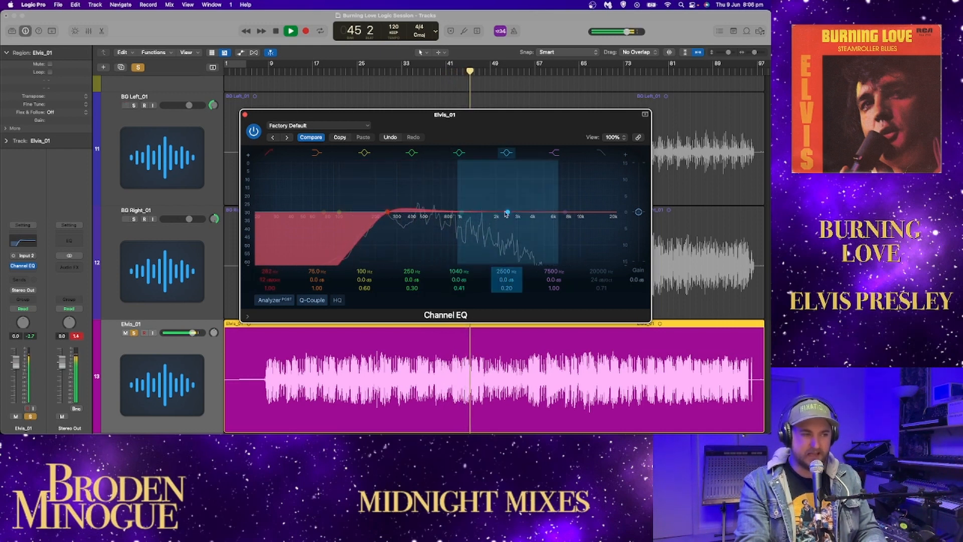
pyautogui.moveTo(507, 211)
pyautogui.mouseDown()
pyautogui.moveTo(519, 191)
pyautogui.moveTo(502, 195)
pyautogui.moveTo(565, 206)
pyautogui.moveTo(502, 211)
pyautogui.mouseUp()
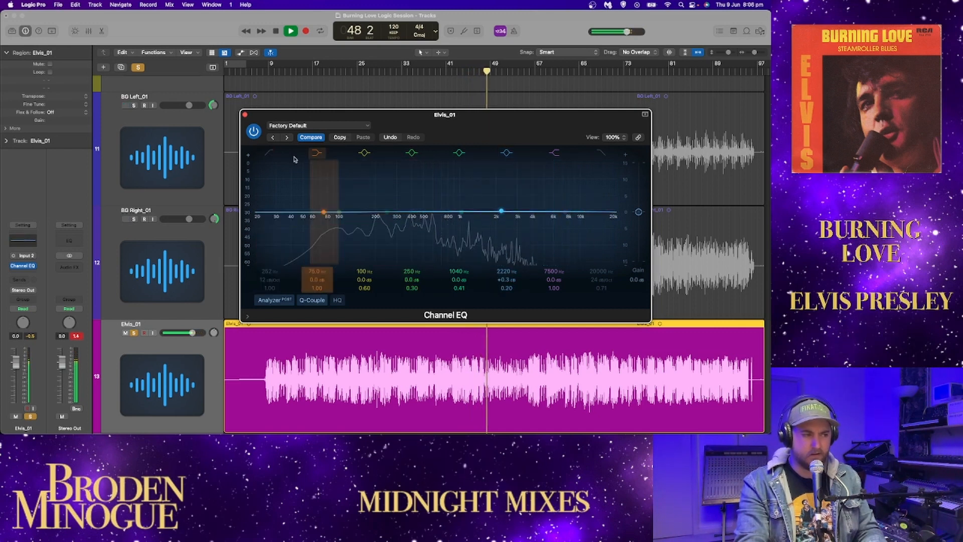
# Step: Toggle the bypass of the Elvis track's Channel EQ and stop playback at bar 49
pyautogui.click(253, 131)
pyautogui.press('space')
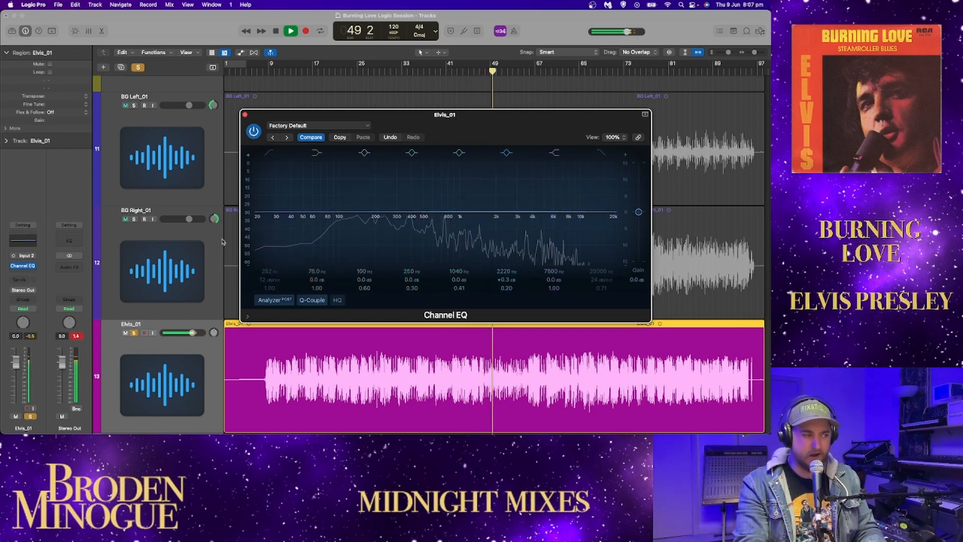
pyautogui.click(253, 131)
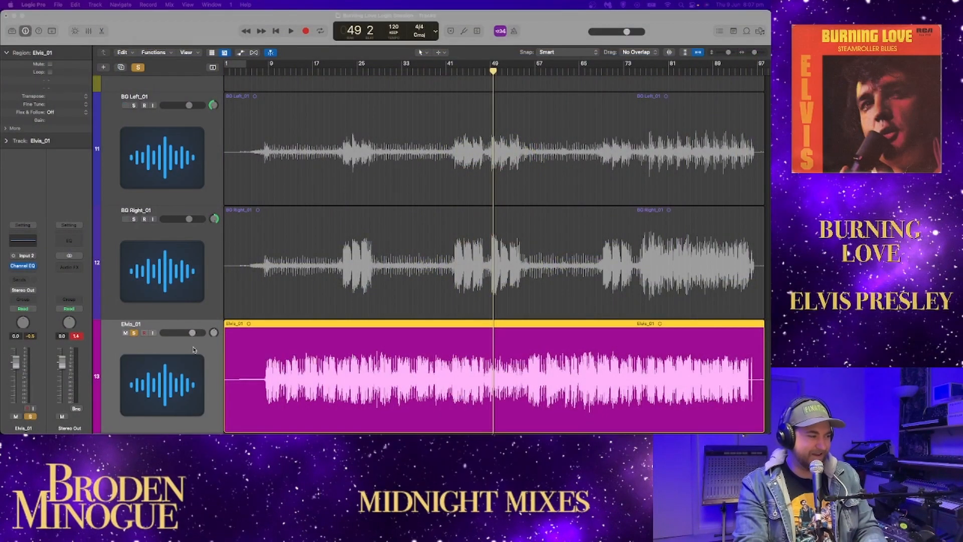
# Step: Add a mono Pitch Correction plug-in after the Elvis track's Channel EQ and close the EQ window
pyautogui.scroll(-3, 194, 350)
pyautogui.click(23, 266)
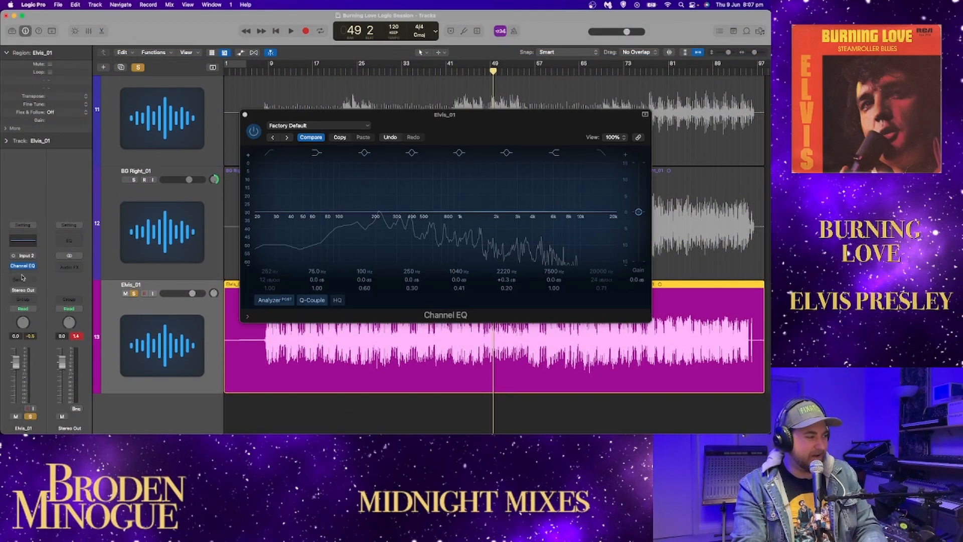
pyautogui.click(28, 273)
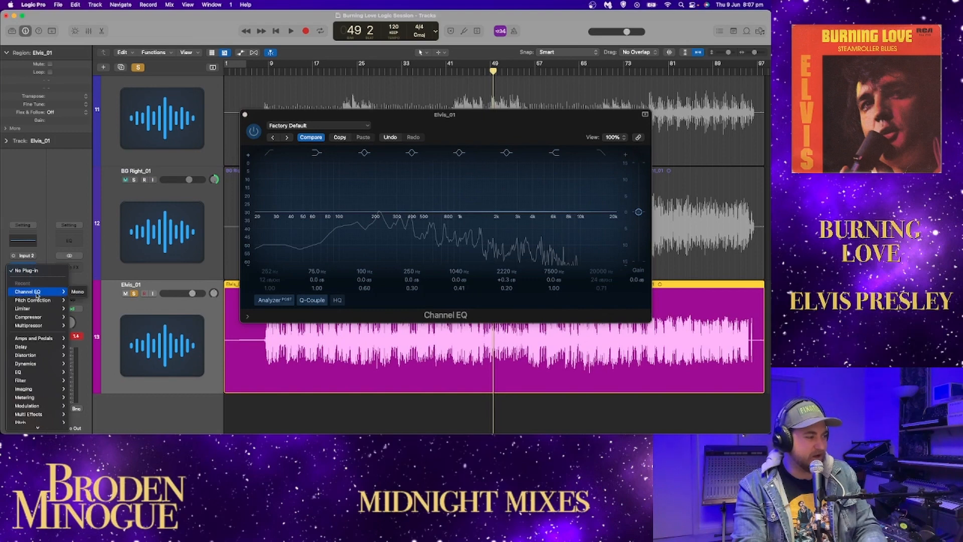
pyautogui.moveTo(38, 301)
pyautogui.click(77, 299)
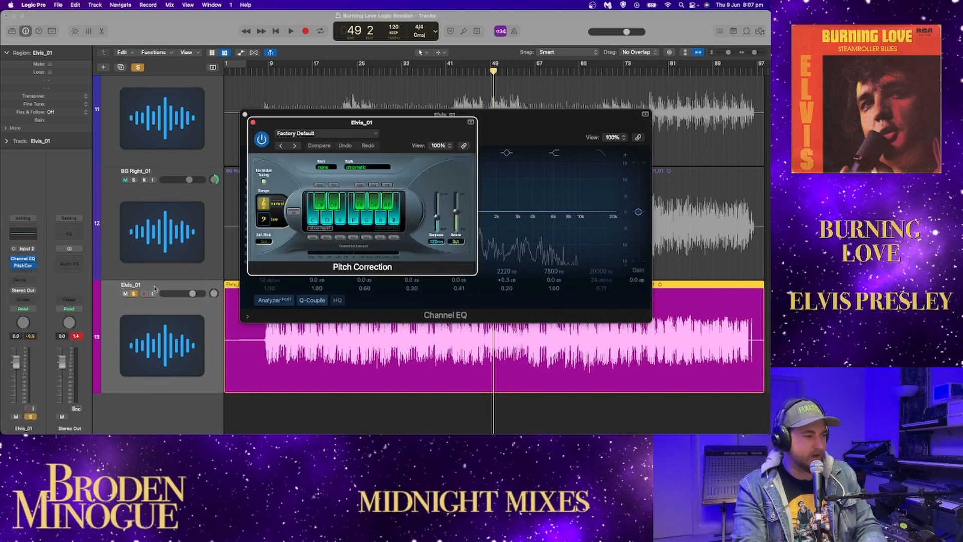
pyautogui.click(245, 115)
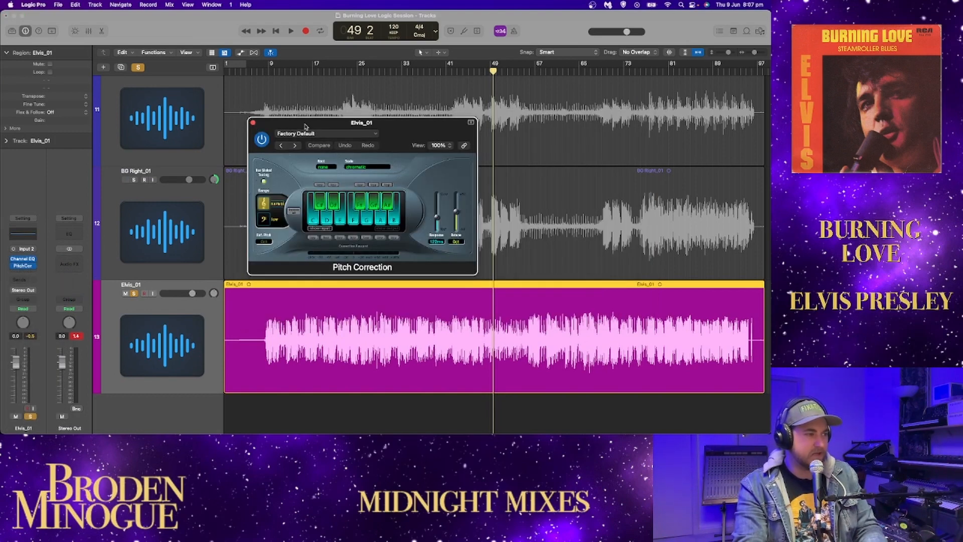
pyautogui.moveTo(305, 126); pyautogui.dragTo(301, 114)
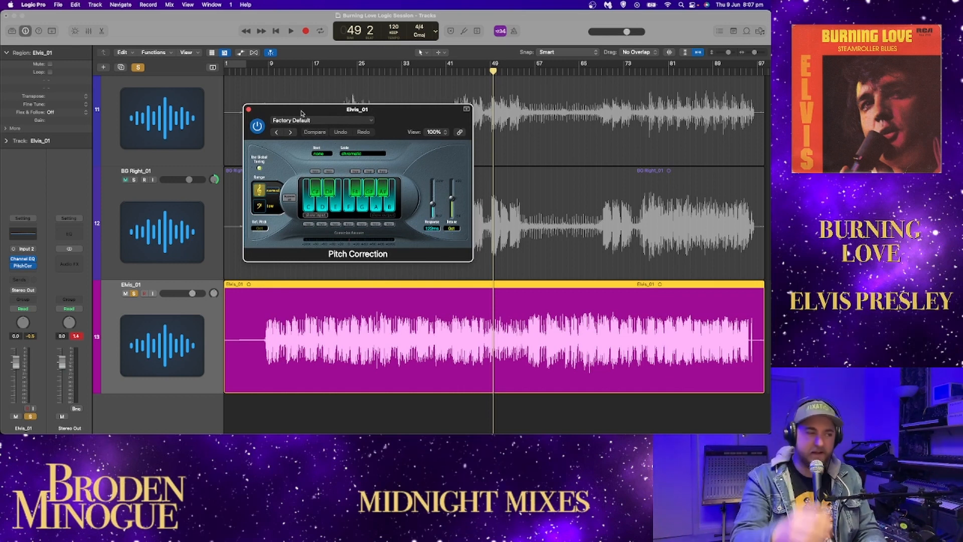
# Step: Set the Pitch Correction response to 0.00 ms and play the Elvis vocal from bar 8
pyautogui.click(261, 73)
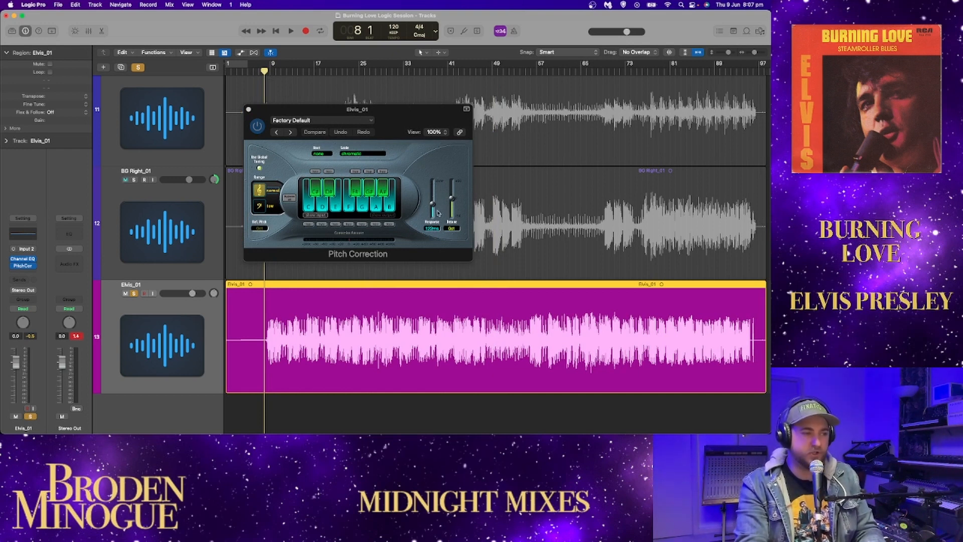
pyautogui.moveTo(435, 208); pyautogui.dragTo(430, 246)
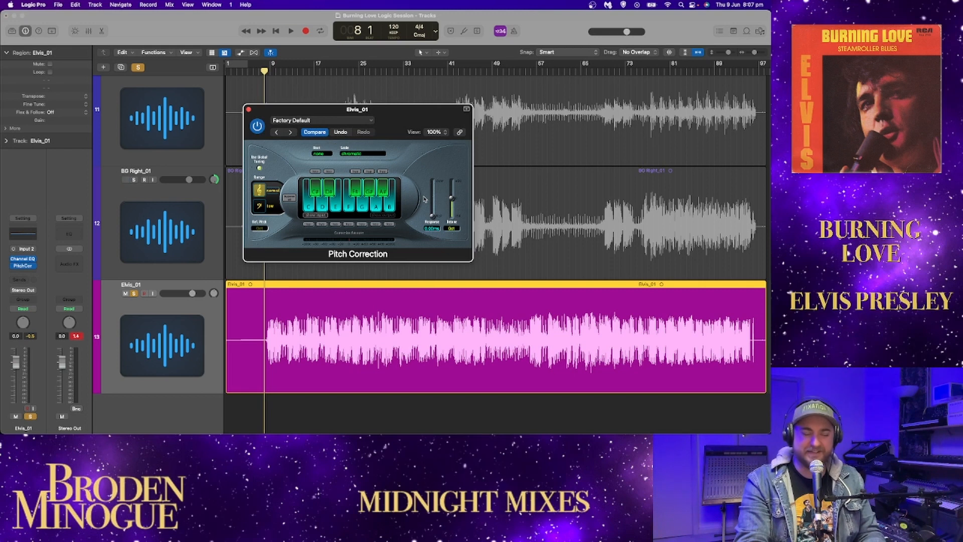
pyautogui.press('space')
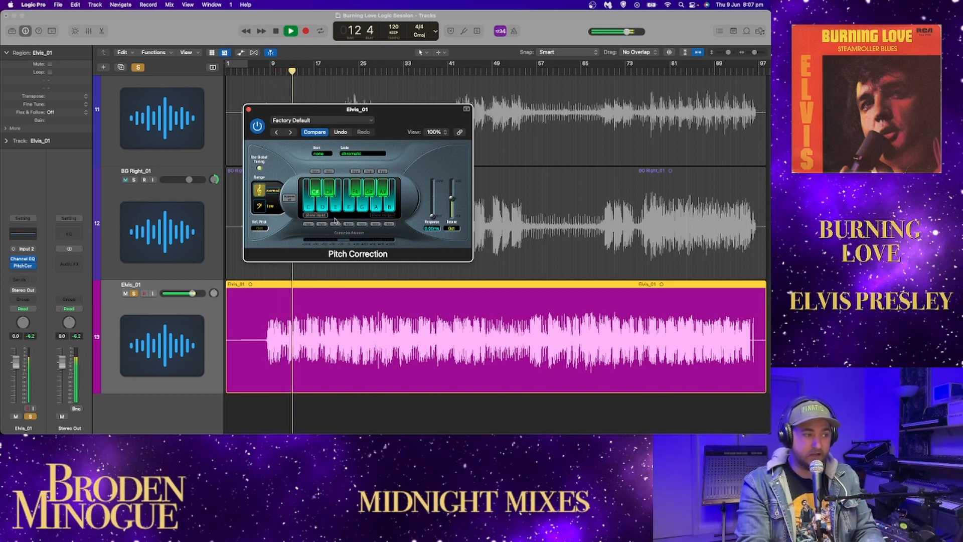
# Step: Compare the vocal with Pitch Correction bypassed and active, try other response times, return to 0.00 ms, and stop playback at bar 27
pyautogui.click(257, 126)
pyautogui.click(257, 126)
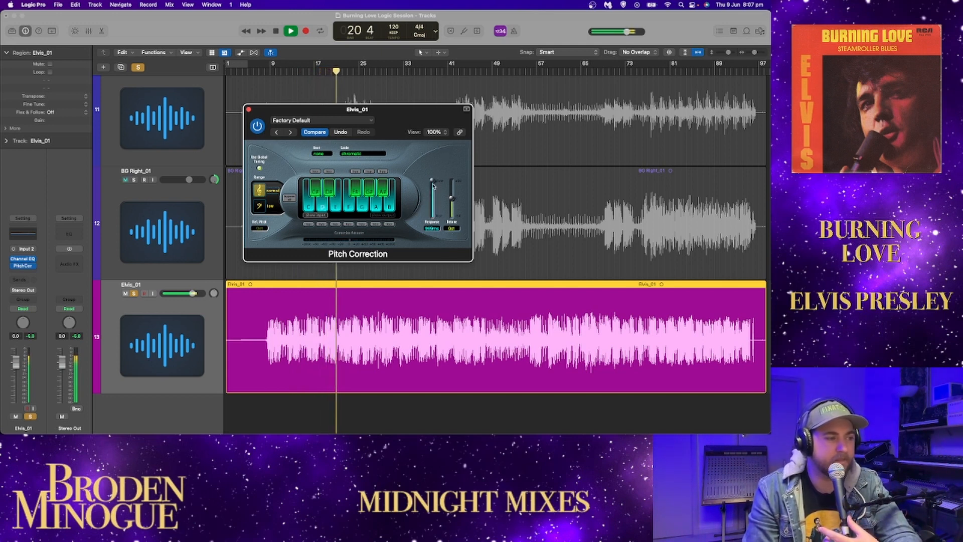
pyautogui.moveTo(433, 185); pyautogui.dragTo(432, 197)
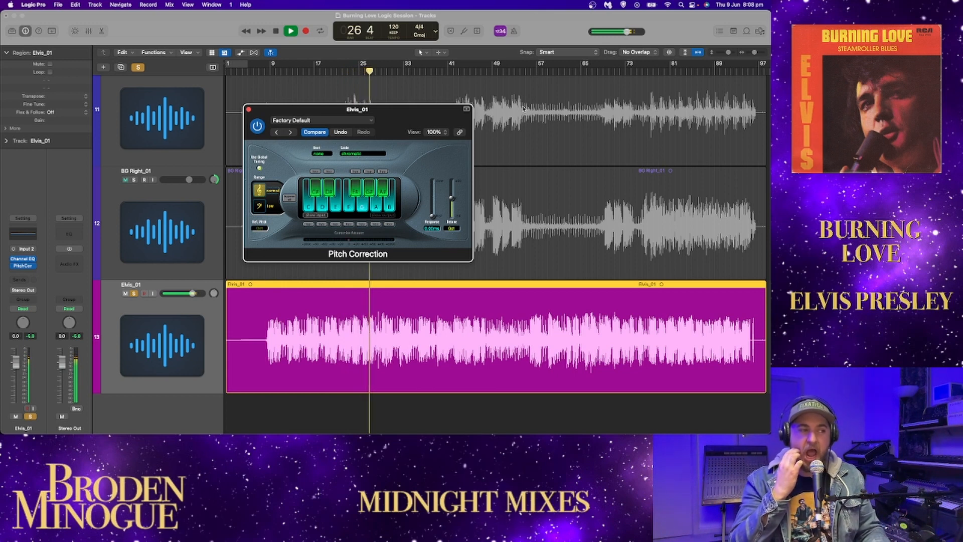
pyautogui.press('space')
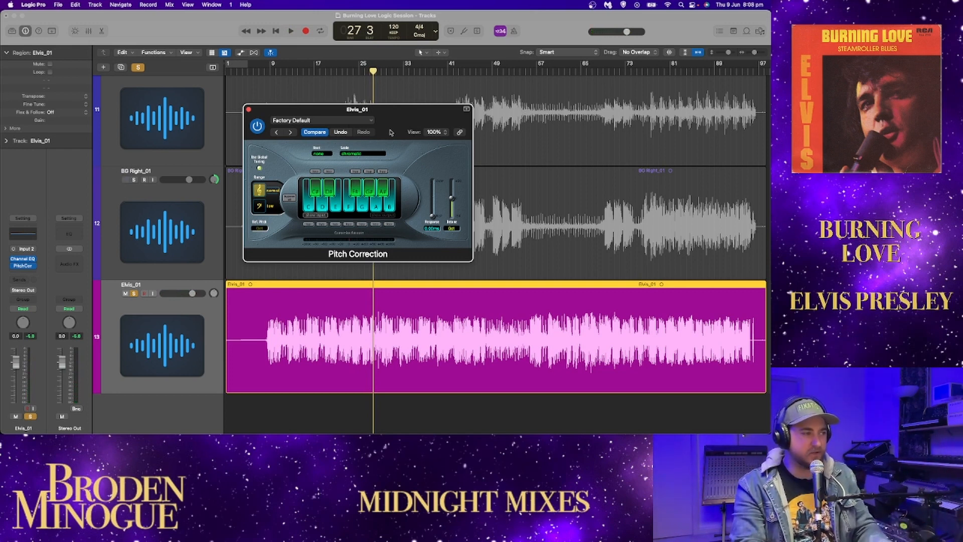
# Step: Close the Pitch Correction window and remove both Pitch Correction and Channel EQ from the Elvis track
pyautogui.click(248, 109)
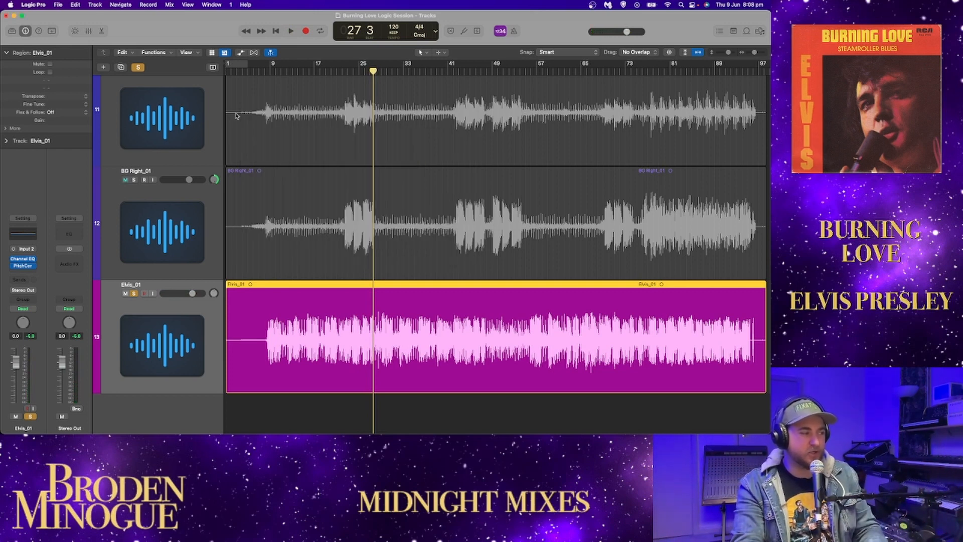
pyautogui.click(31, 268)
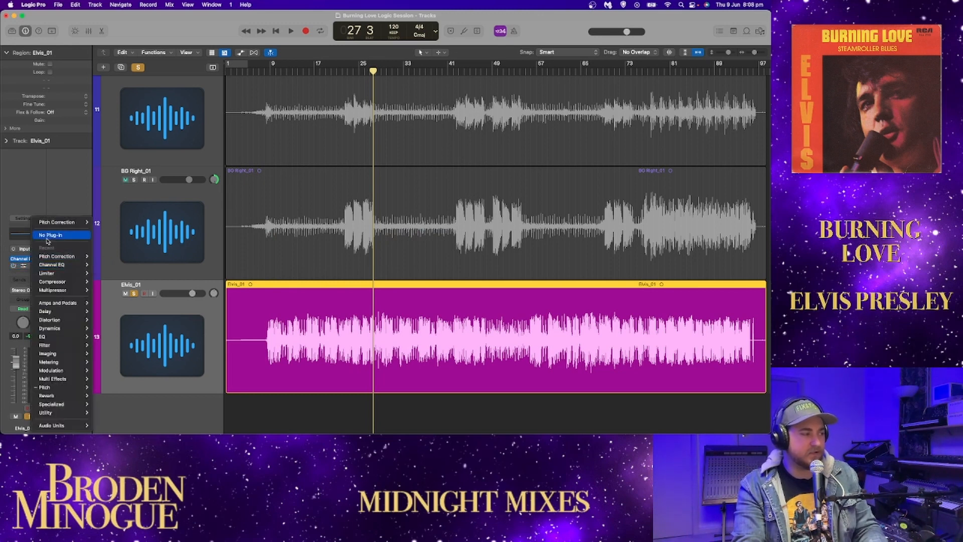
pyautogui.click(47, 237)
pyautogui.click(33, 267)
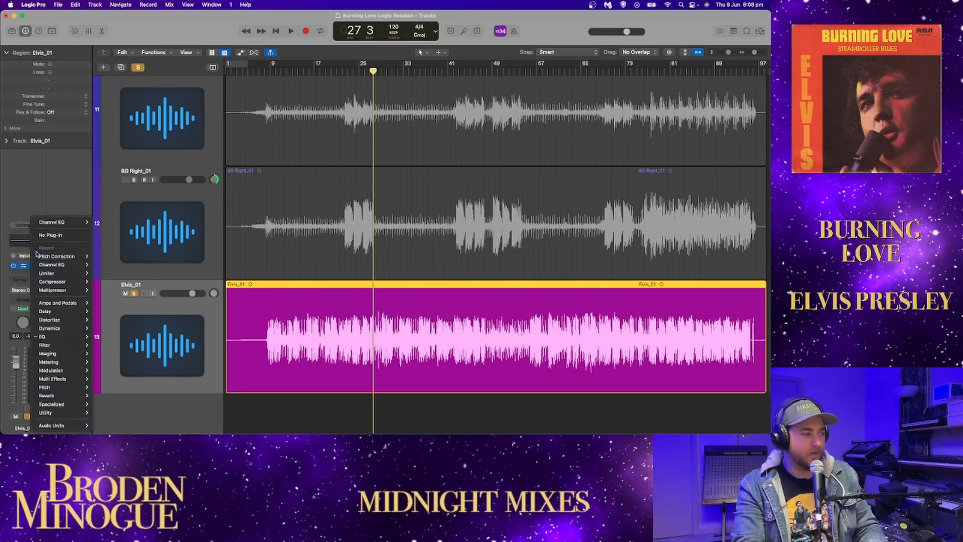
pyautogui.click(50, 236)
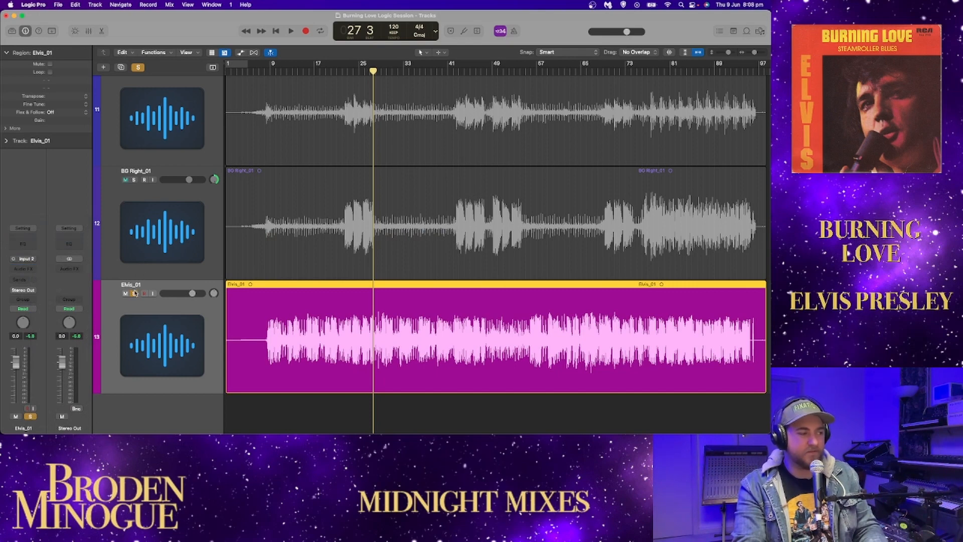
# Step: Solo BG Right and BG Left together with the Elvis vocal
pyautogui.click(135, 180)
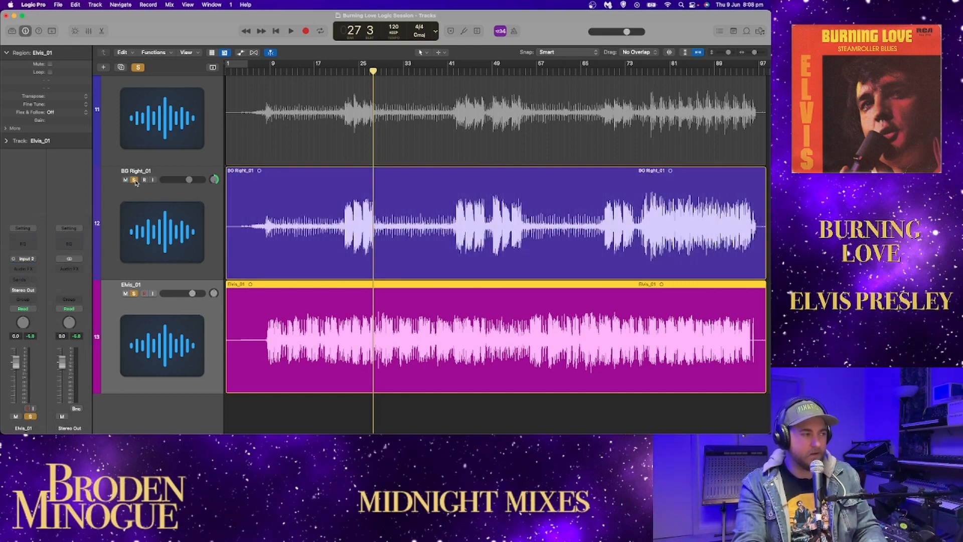
pyautogui.scroll(1, 137, 178)
pyautogui.click(134, 84)
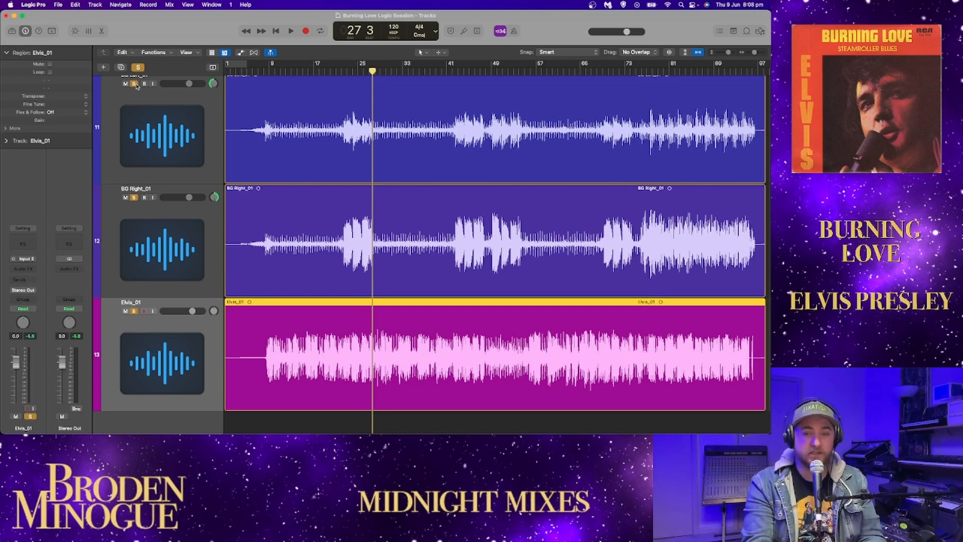
# Step: Play the soloed background and Elvis vocals from bar 42
pyautogui.scroll(-2, 366, 224)
pyautogui.scroll(4, 366, 227)
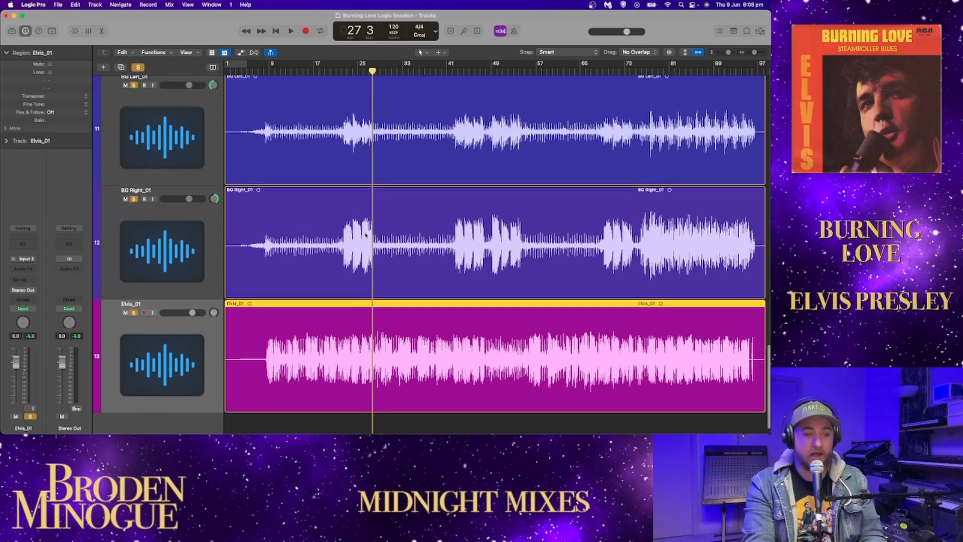
pyautogui.hscroll(-2, 366, 235)
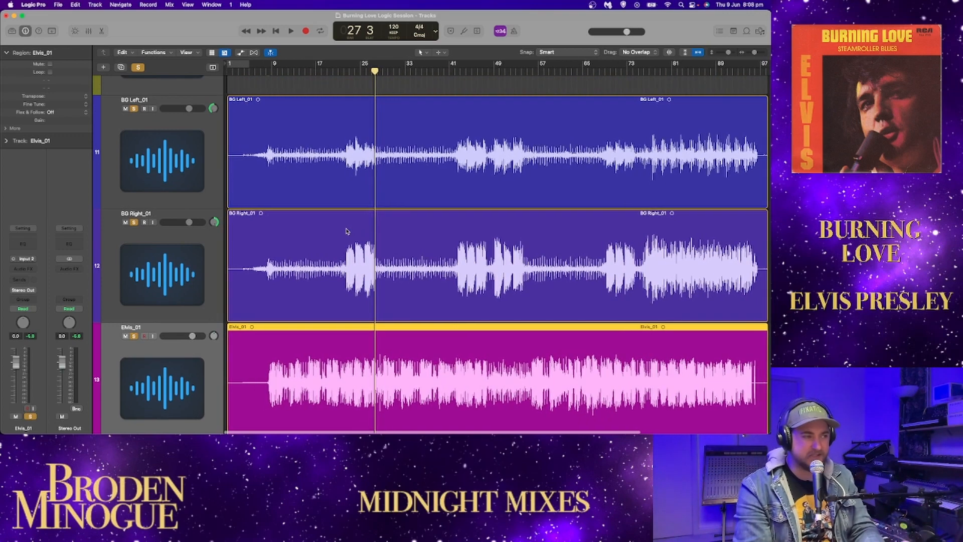
pyautogui.scroll(-1, 349, 232)
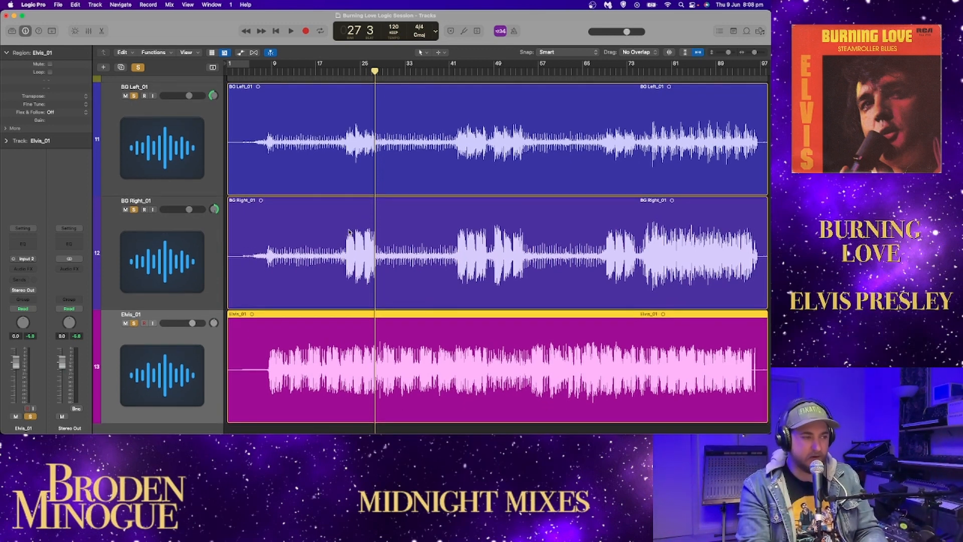
pyautogui.scroll(4, 371, 240)
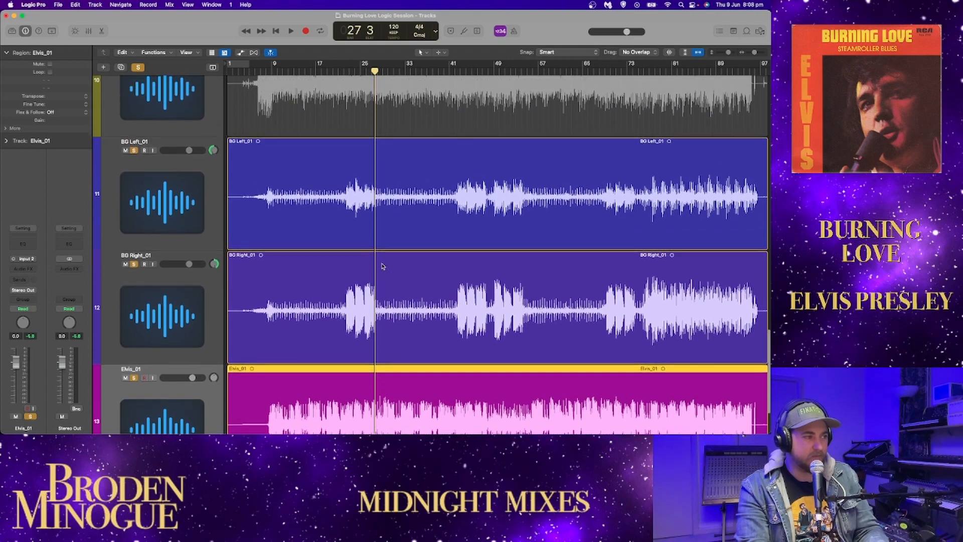
pyautogui.click(455, 71)
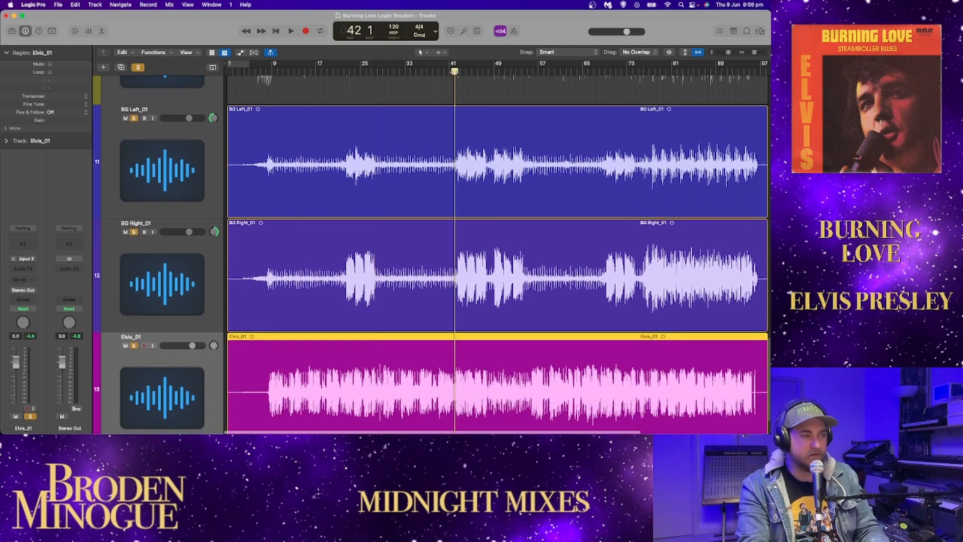
pyautogui.press('space')
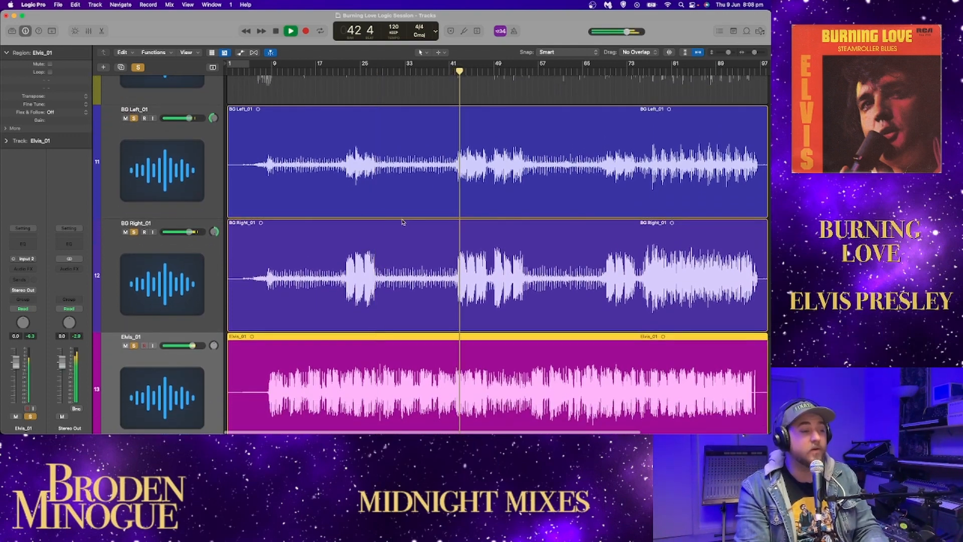
# Step: Add the Piano and John Guitar tracks to the soloed vocals while playback continues
pyautogui.scroll(5, 248, 205)
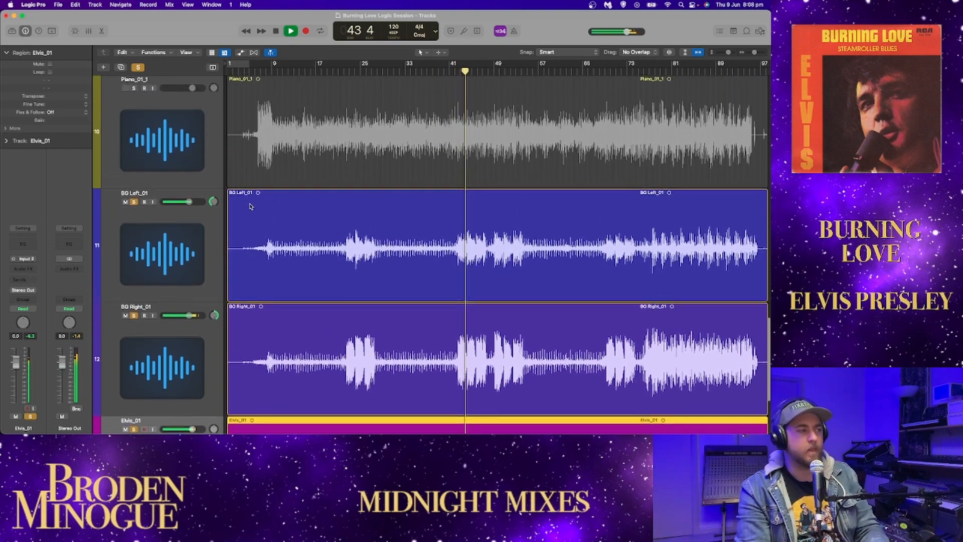
pyautogui.click(134, 132)
pyautogui.scroll(5, 135, 134)
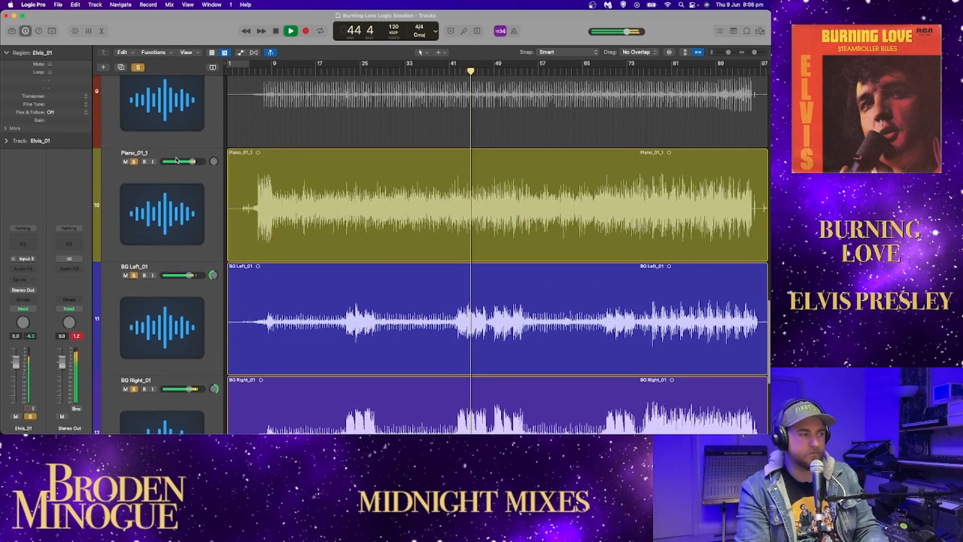
pyautogui.click(134, 138)
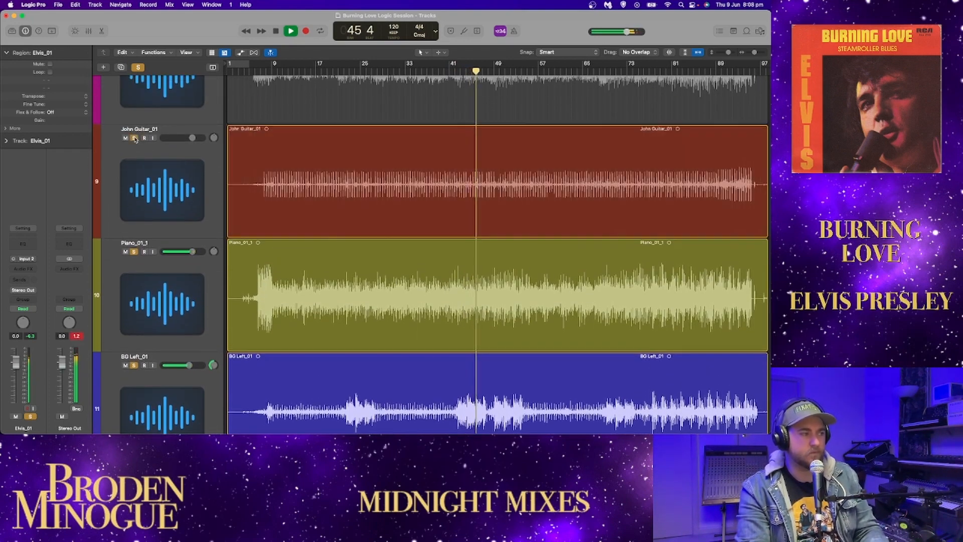
# Step: Solo James Guitar as well, raise John Guitar's volume to +0.5 dB and lower James Guitar's slightly
pyautogui.scroll(3, 199, 158)
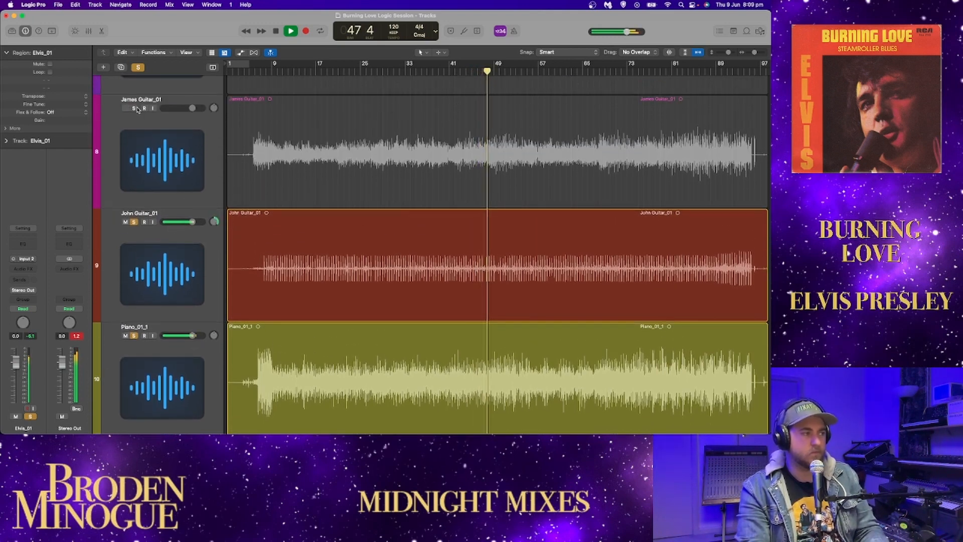
pyautogui.click(134, 108)
pyautogui.moveTo(192, 221); pyautogui.dragTo(194, 221)
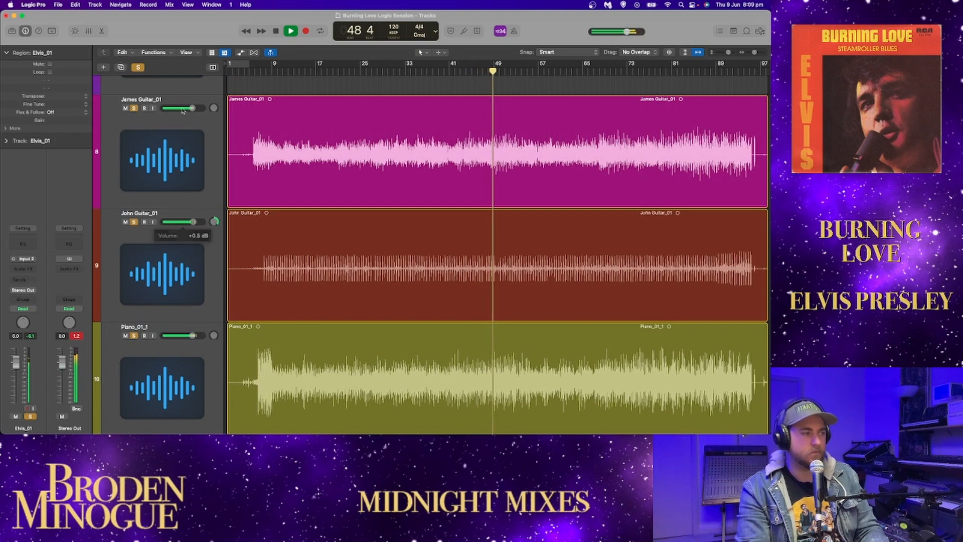
pyautogui.moveTo(192, 107); pyautogui.dragTo(192, 108)
# Step: Add both Dennis electric guitar overdub tracks to the soloed playback
pyautogui.scroll(5, 150, 150)
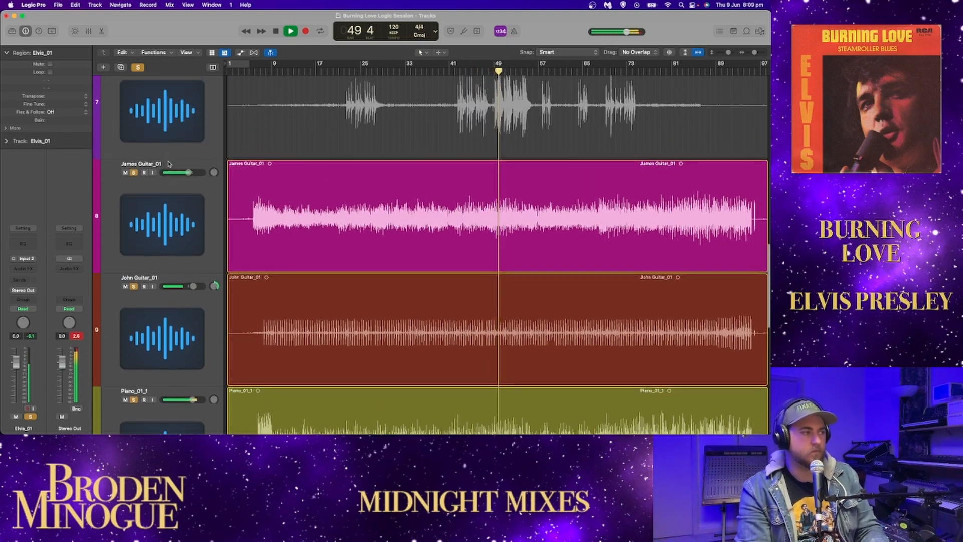
pyautogui.click(134, 138)
pyautogui.scroll(3, 135, 131)
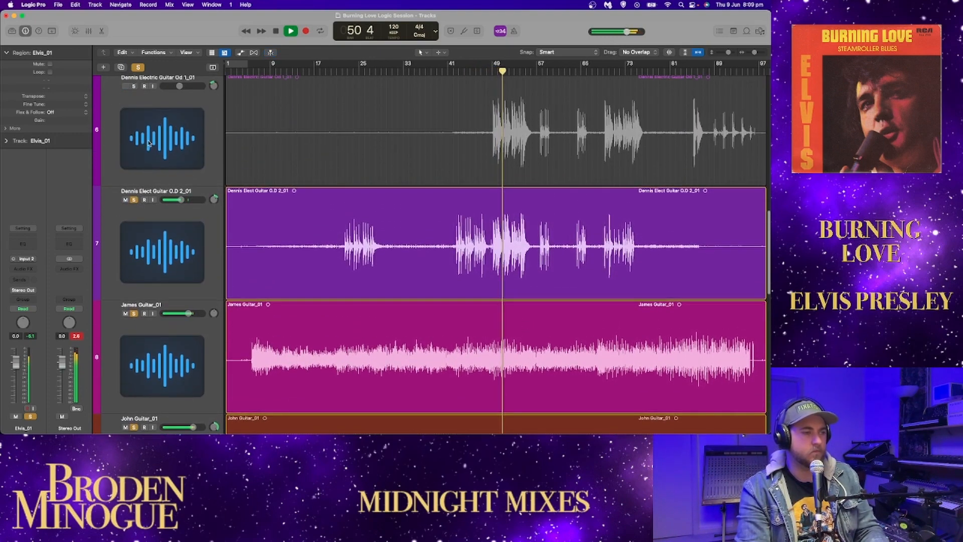
pyautogui.click(134, 118)
# Step: Reduce the track height and add Bass, Perc O.D., Over All, Snare and Kick Drum to the soloed tracks
pyautogui.scroll(5, 151, 150)
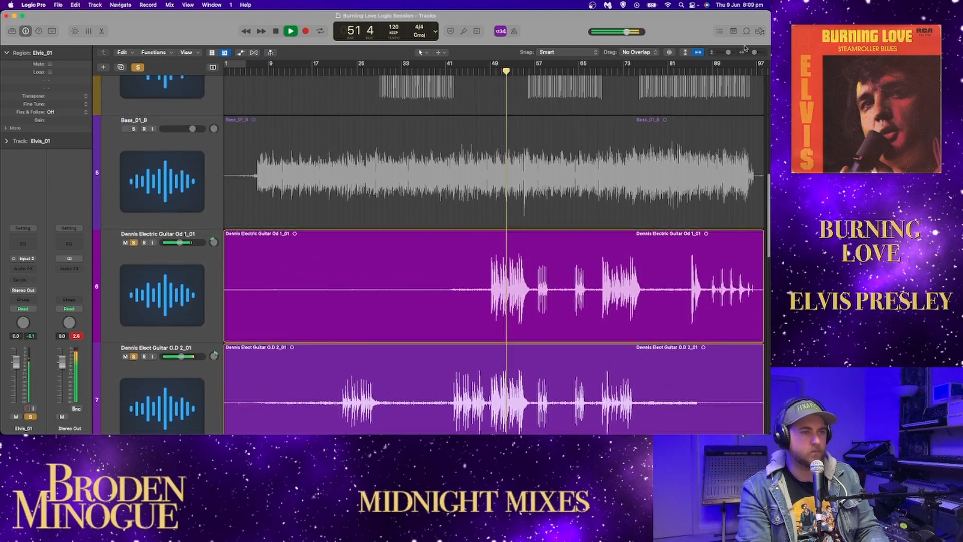
pyautogui.moveTo(728, 52); pyautogui.dragTo(722, 54)
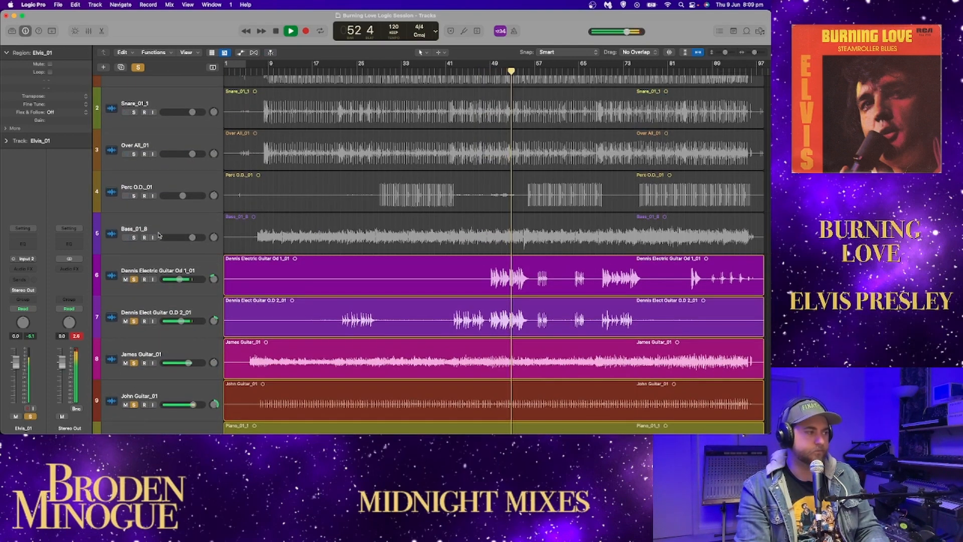
pyautogui.click(134, 238)
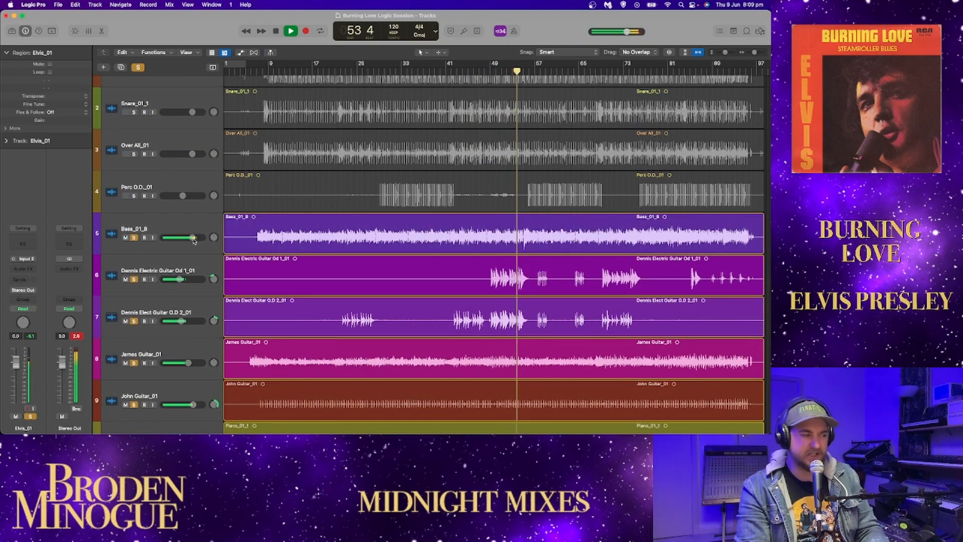
pyautogui.click(134, 196)
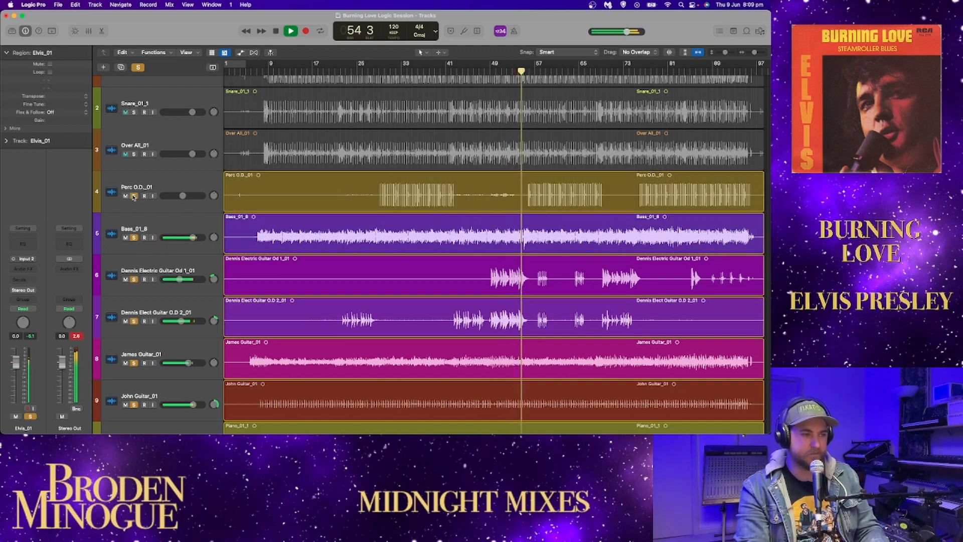
pyautogui.click(134, 154)
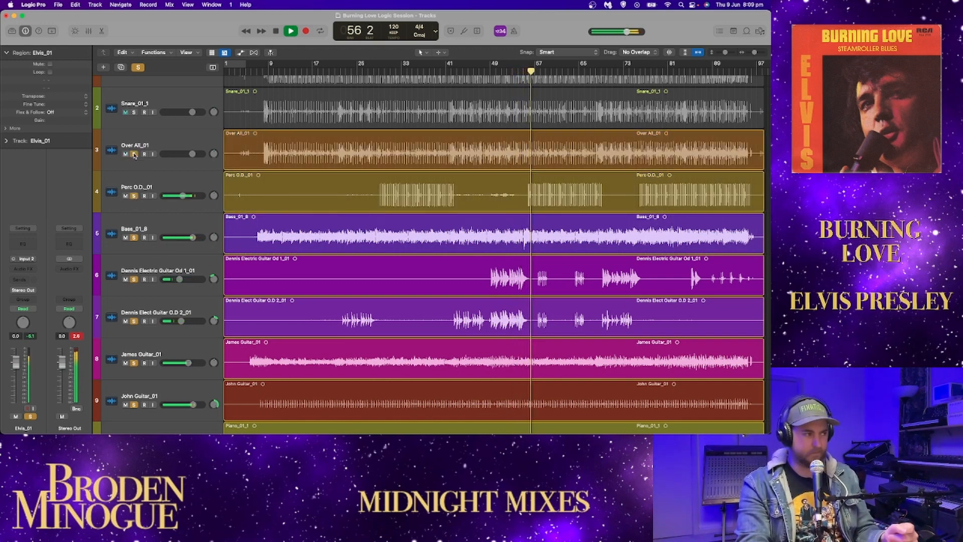
pyautogui.click(133, 111)
pyautogui.scroll(1, 134, 107)
pyautogui.click(134, 101)
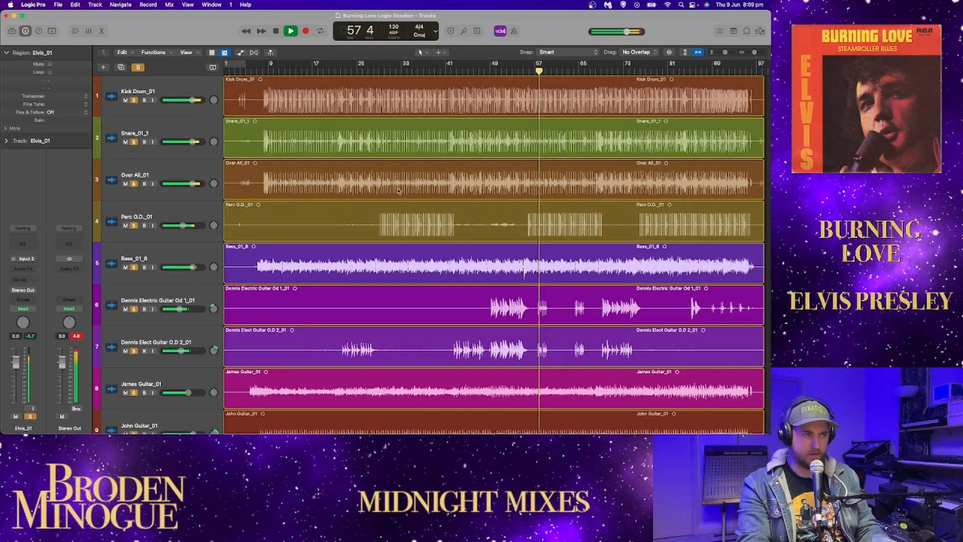
# Step: Clear all track solos and adjust the vertical zoom so all 13 tracks fit in view
pyautogui.click(138, 67)
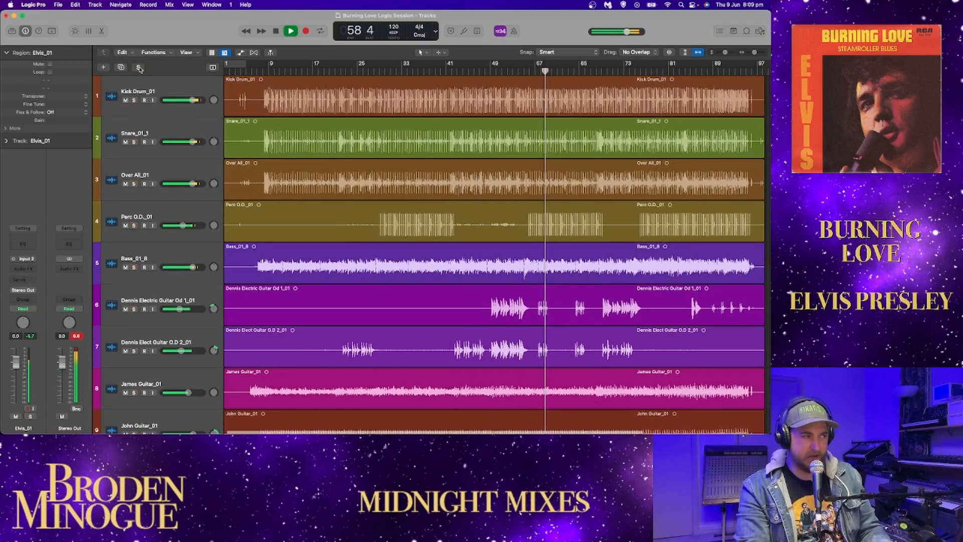
pyautogui.click(685, 53)
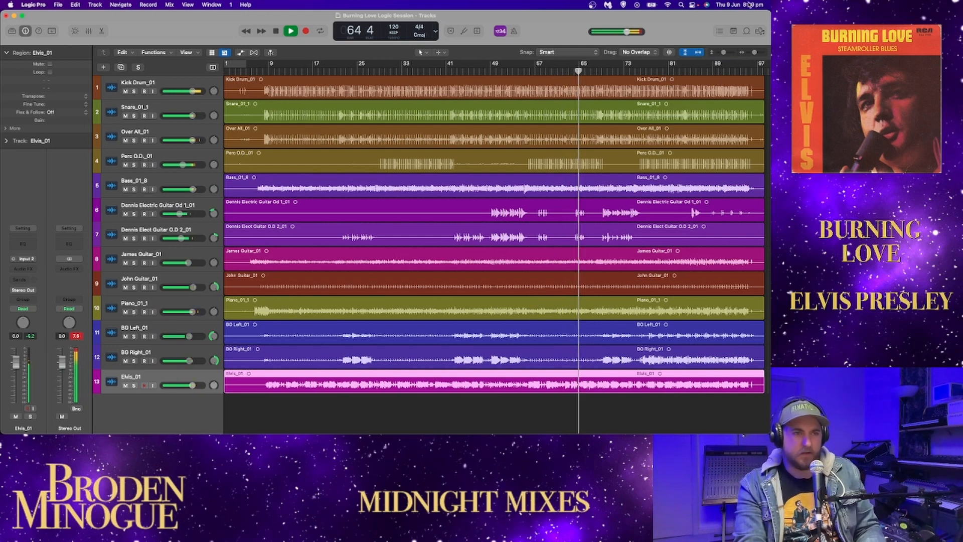
pyautogui.moveTo(724, 53); pyautogui.dragTo(721, 53)
pyautogui.scroll(4, 666, 140)
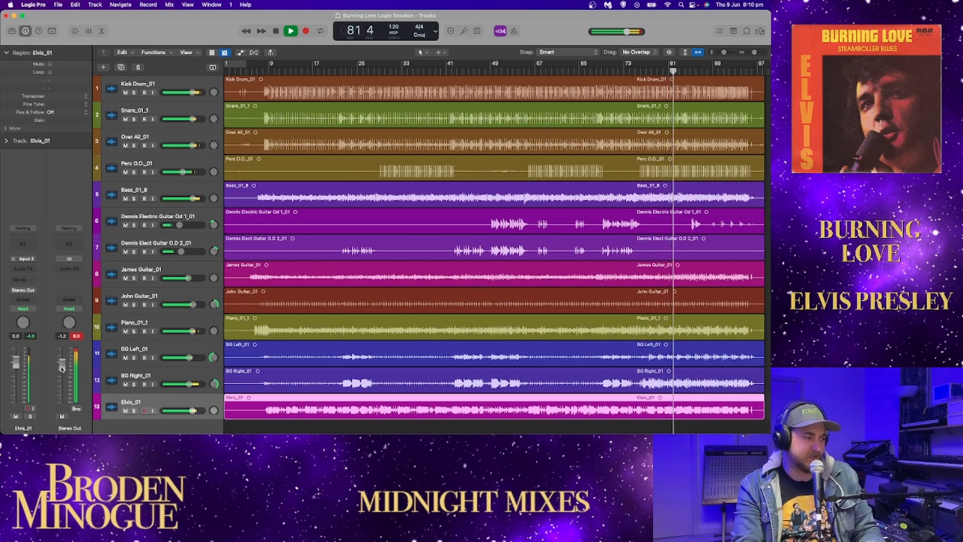
# Step: Lower the Stereo Out level to about -6 dB during playback, resetting its peak reading along the way
pyautogui.moveTo(62, 361); pyautogui.dragTo(62, 366)
pyautogui.click(78, 338)
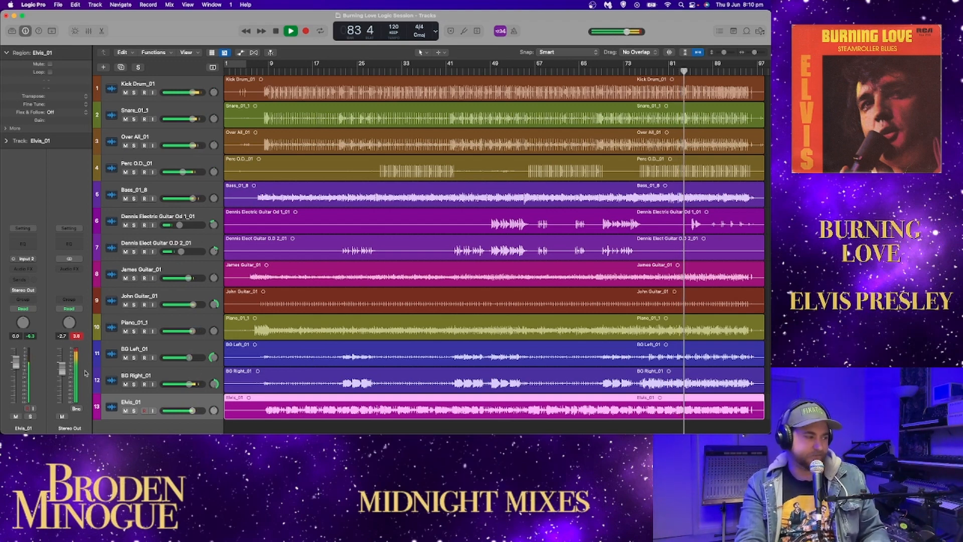
pyautogui.moveTo(61, 368)
pyautogui.mouseDown()
pyautogui.moveTo(53, 394)
pyautogui.moveTo(62, 373)
pyautogui.mouseUp()
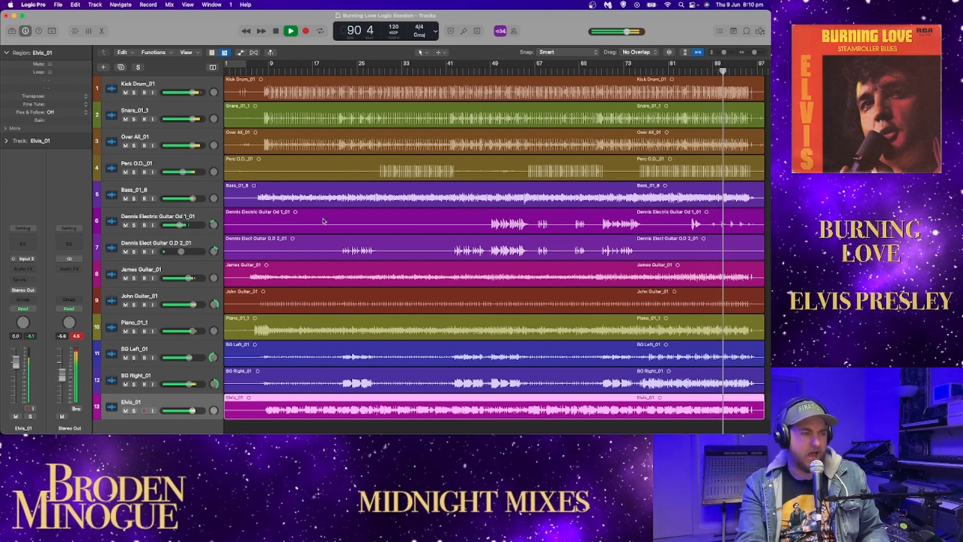
# Step: Compare the Elvis vocal soloed with the full mix, and stop playback at bar 96
pyautogui.click(134, 410)
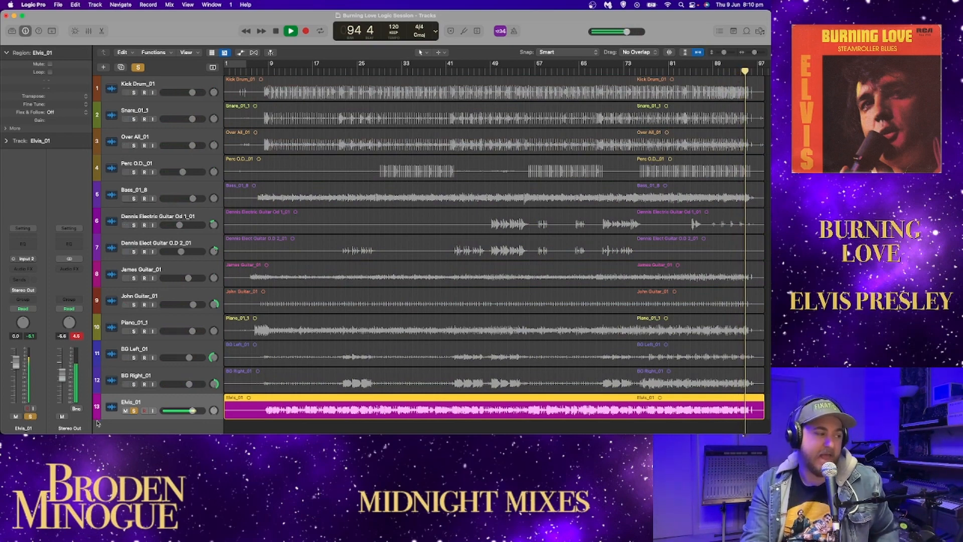
pyautogui.click(134, 411)
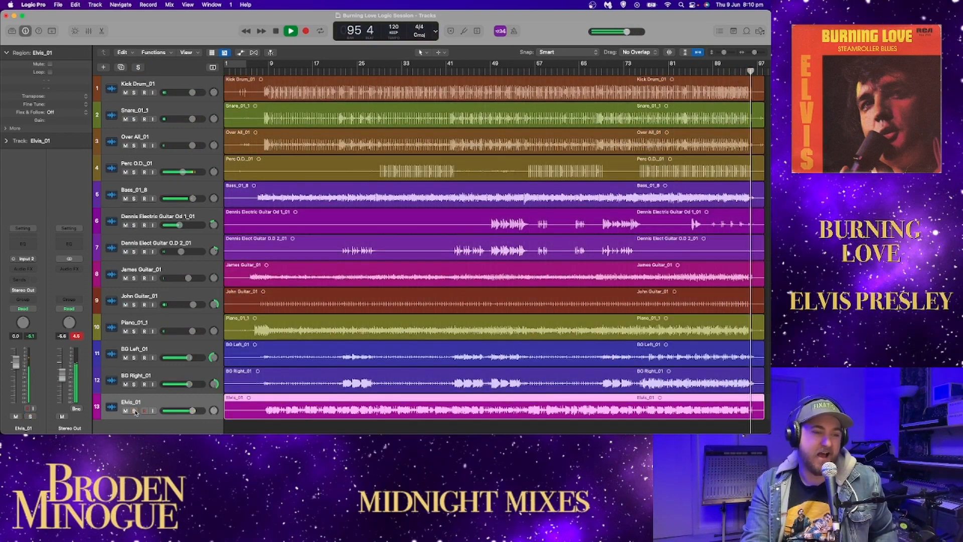
pyautogui.press('space')
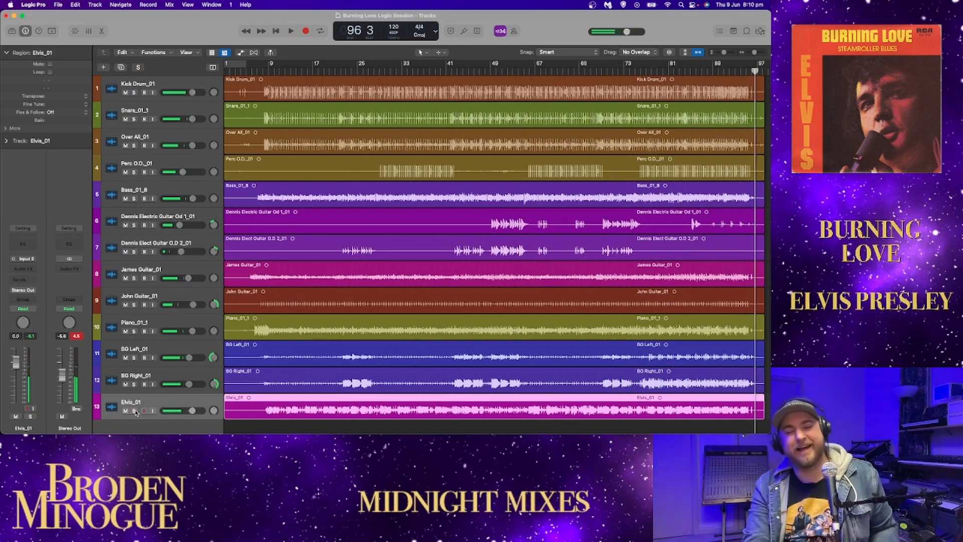